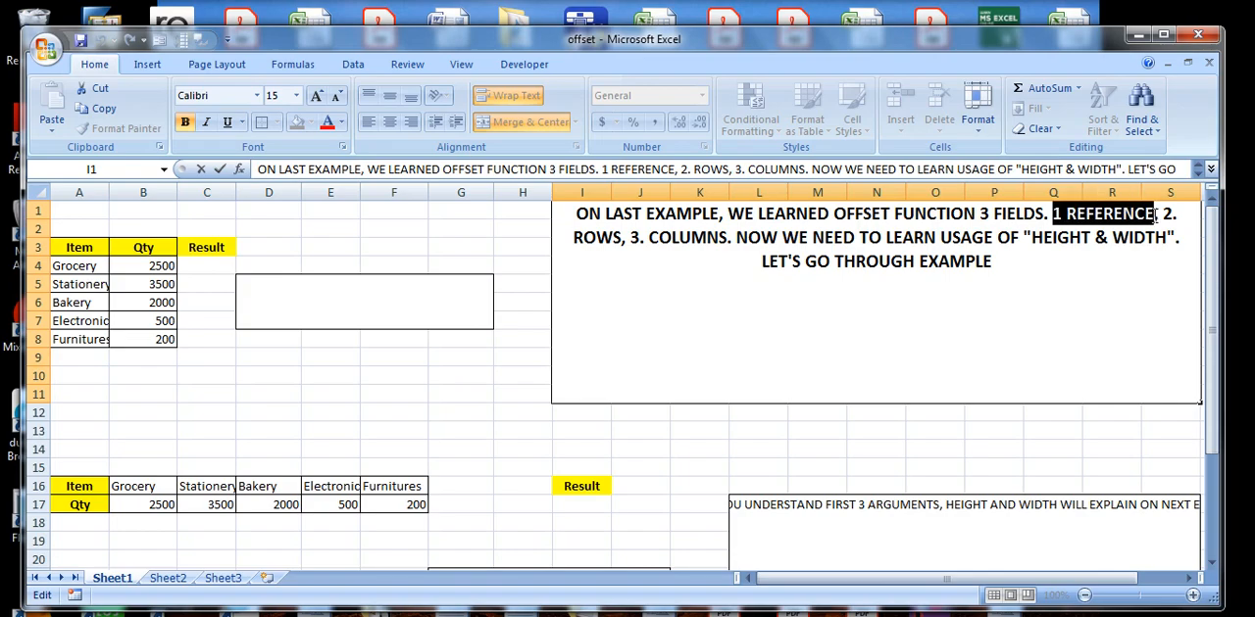
click(1175, 214)
double_click(1176, 214)
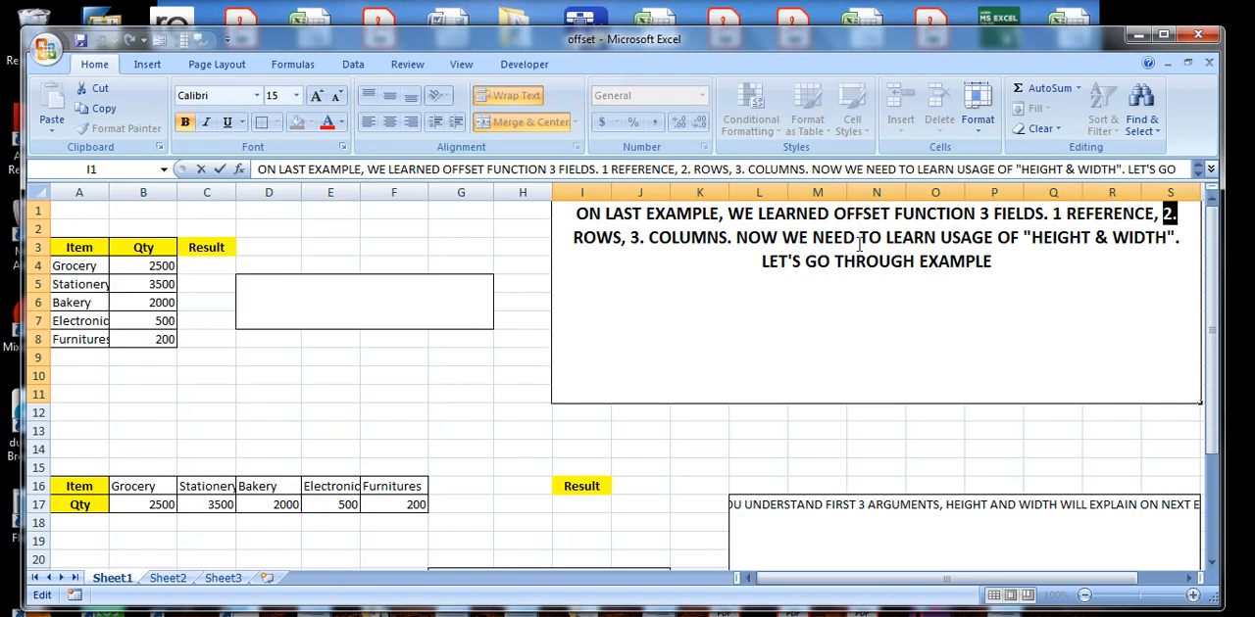
drag(556, 238, 1169, 235)
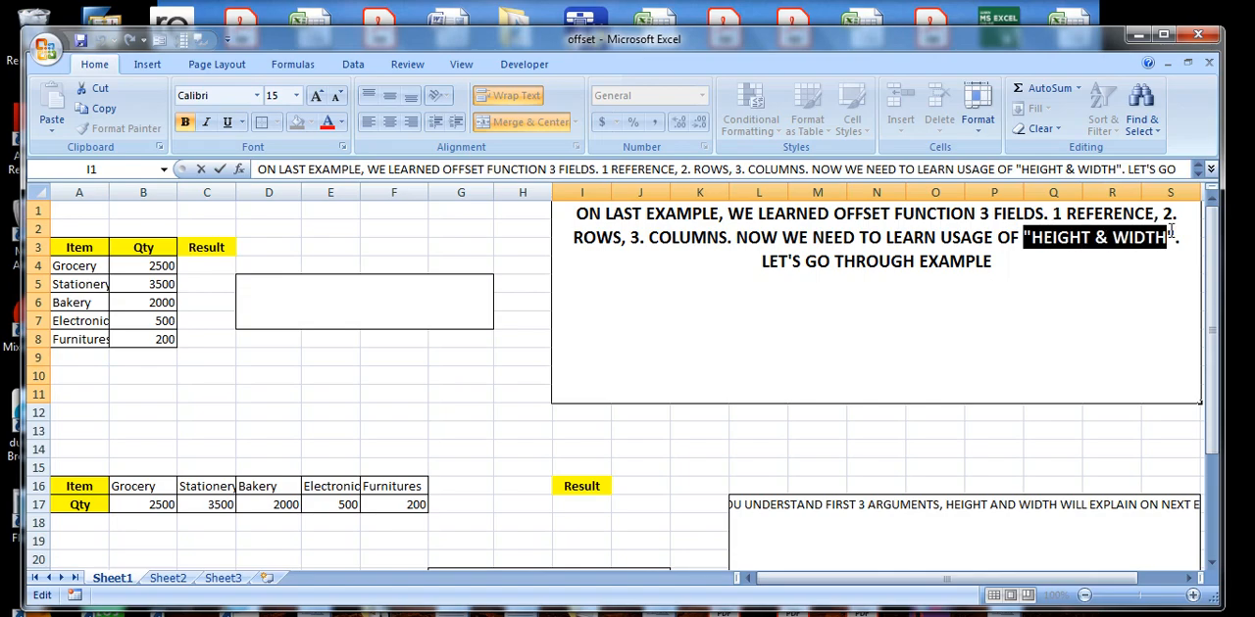
click(750, 262)
End the note's sentence "LET'S GO THROUGH EXAMPLE" with a period, trying and removing the continuation "BEFORE THAT WE NEED TO".
click(1020, 264)
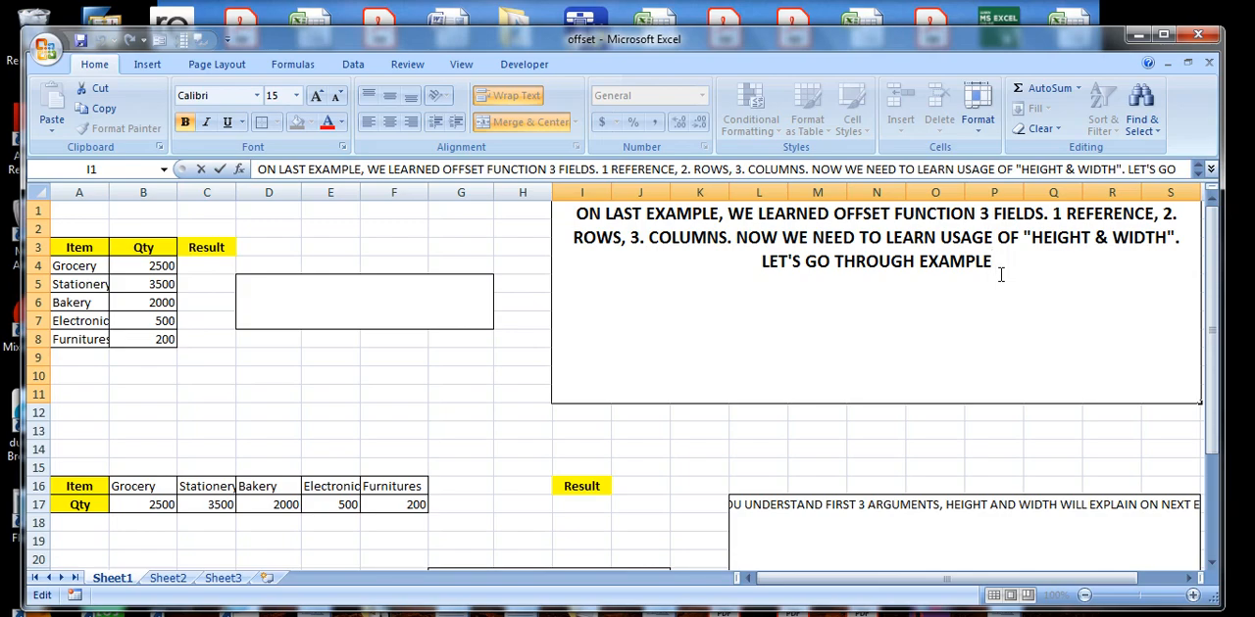
text(. BEFORE THAT WE NEED TO)
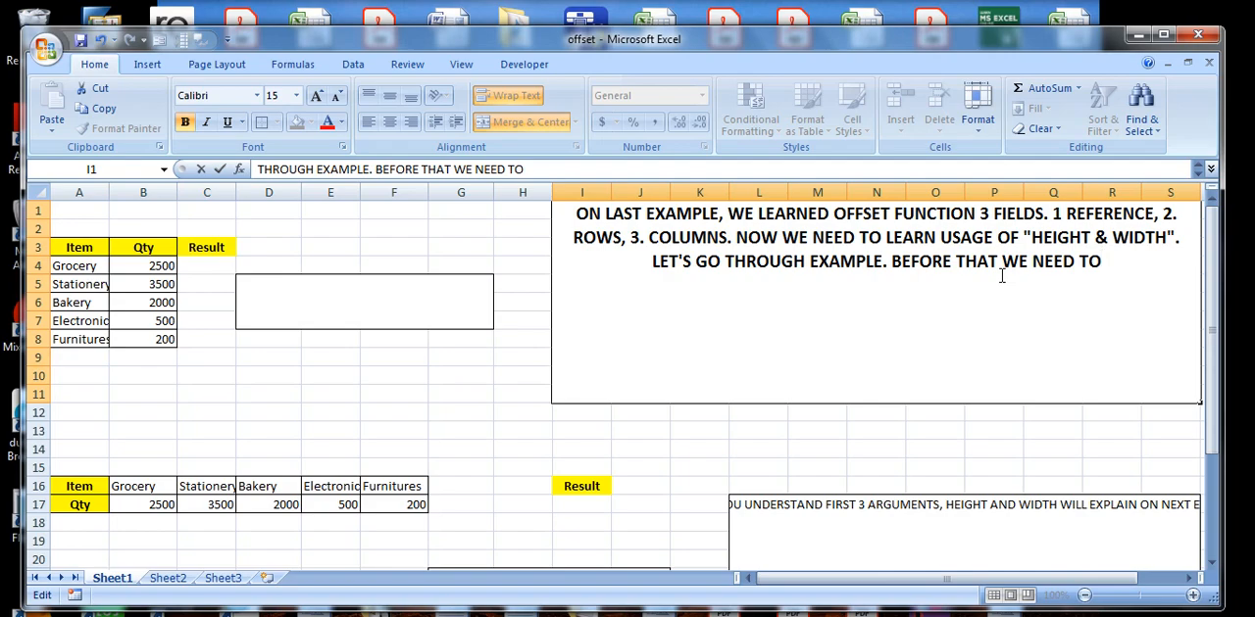
key(BackSpace)
key(BackSpace)
key(BackSpace)
key(BackSpace)
key(BackSpace)
key(BackSpace)
key(BackSpace)
key(BackSpace)
key(BackSpace)
key(BackSpace)
key(BackSpace)
key(BackSpace)
key(BackSpace)
key(BackSpace)
key(BackSpace)
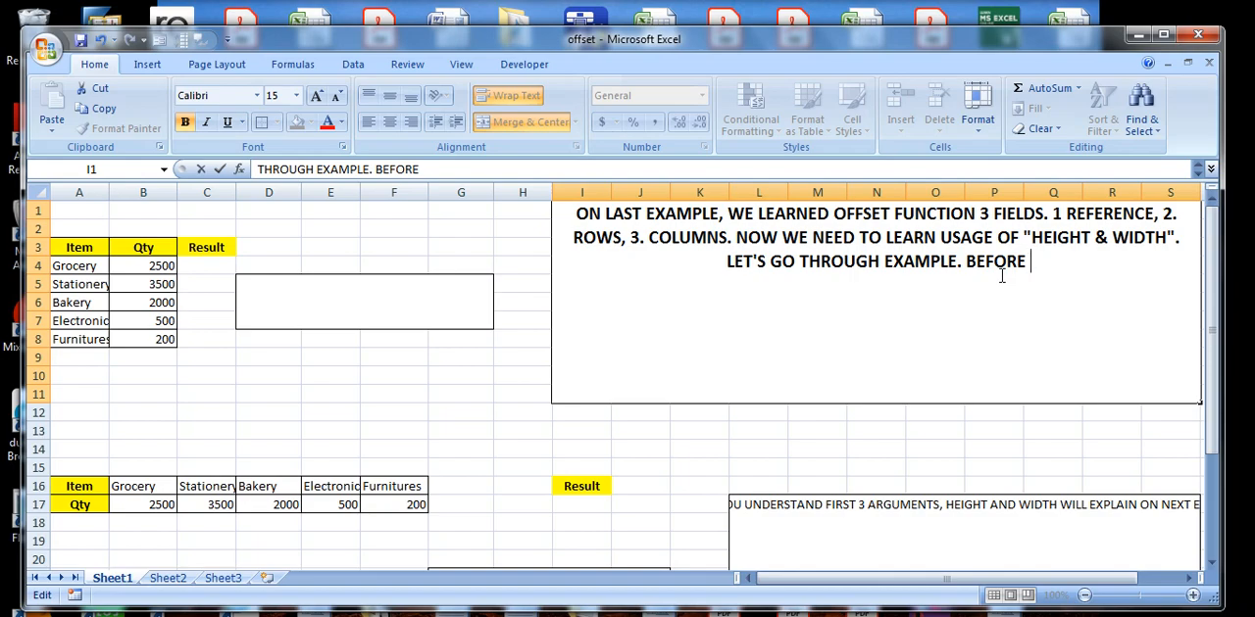
key(BackSpace)
key(BackSpace)
key(BackSpace)
key(BackSpace)
key(BackSpace)
key(BackSpace)
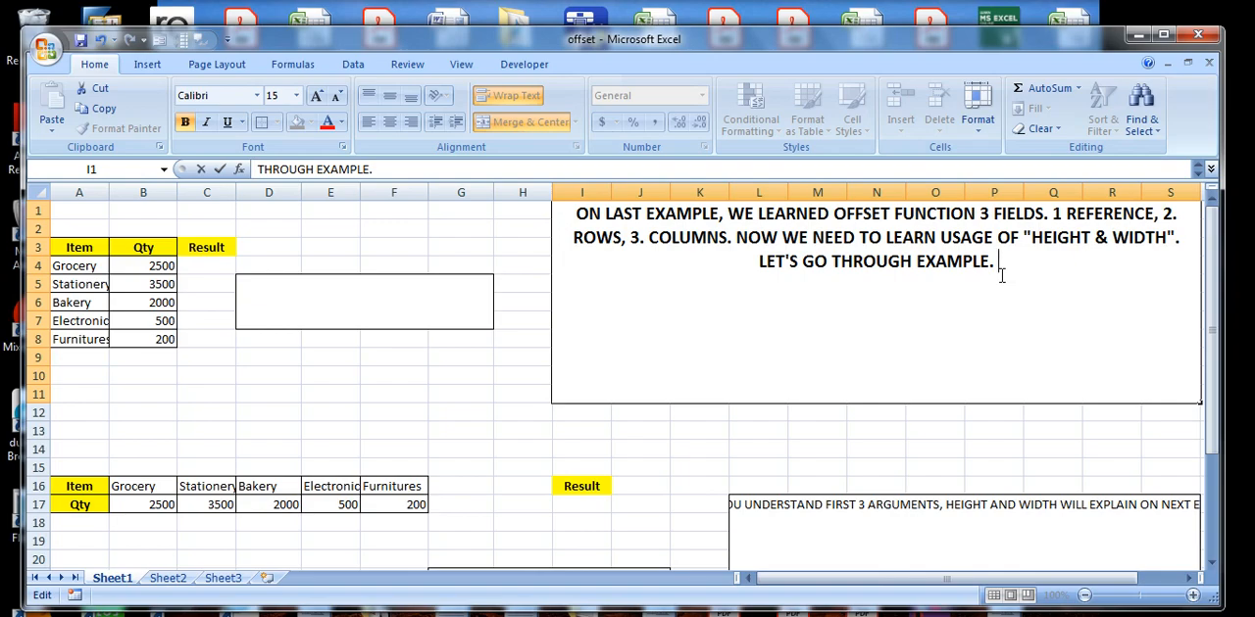
Continue the note in the merged cell with "HEIGHT & WIDTH CAN BE USED FOR DYNAMIC RANGES".
text(HEIGHT )
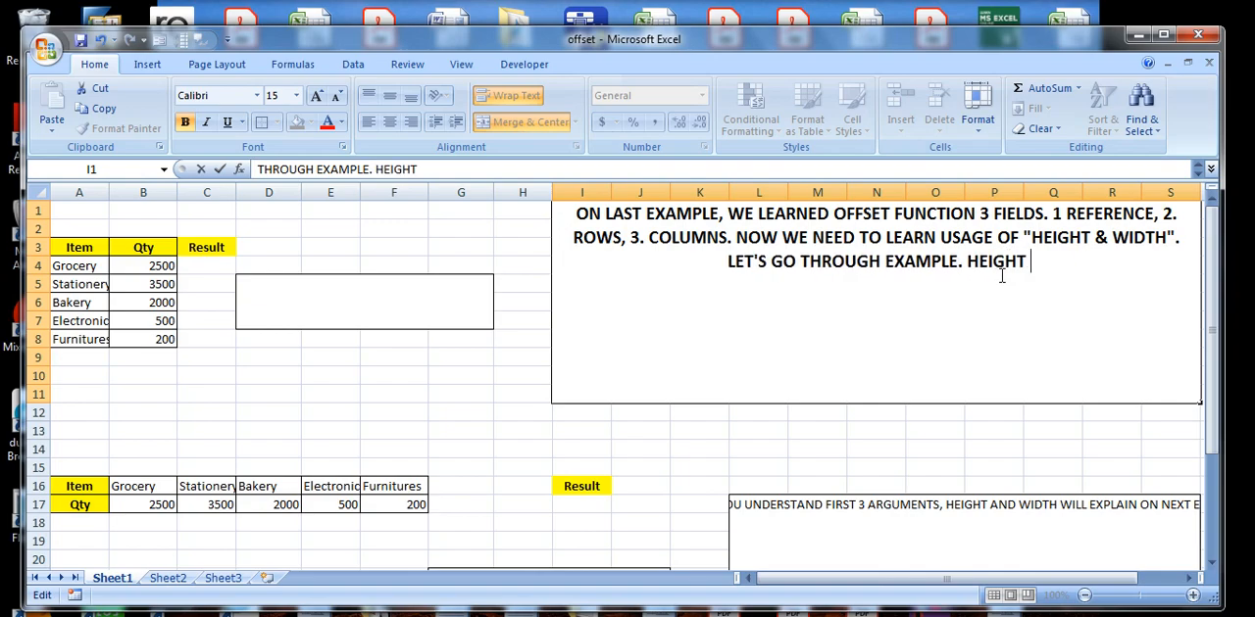
text(& W)
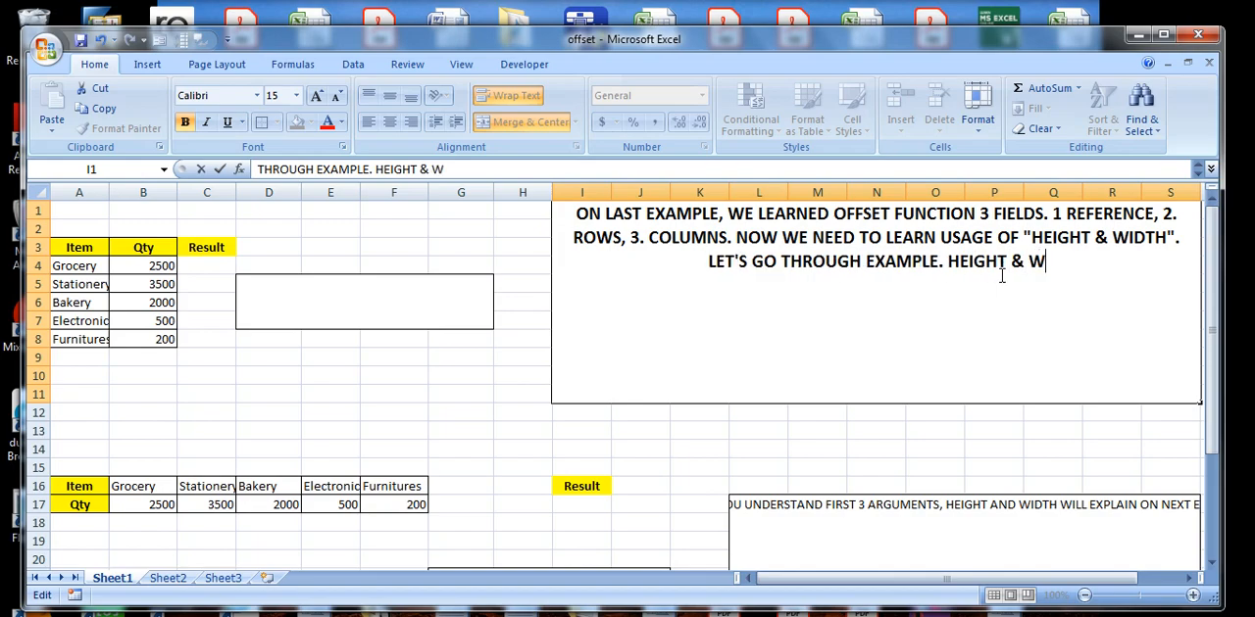
text(IDTH CA)
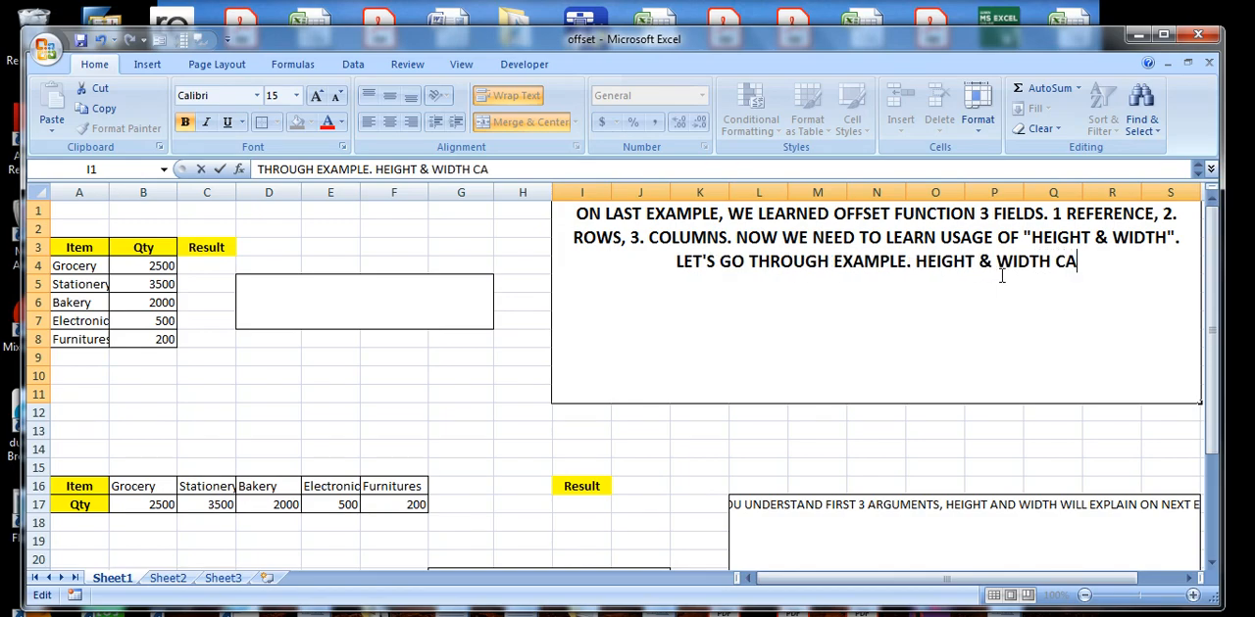
text(N BE USED )
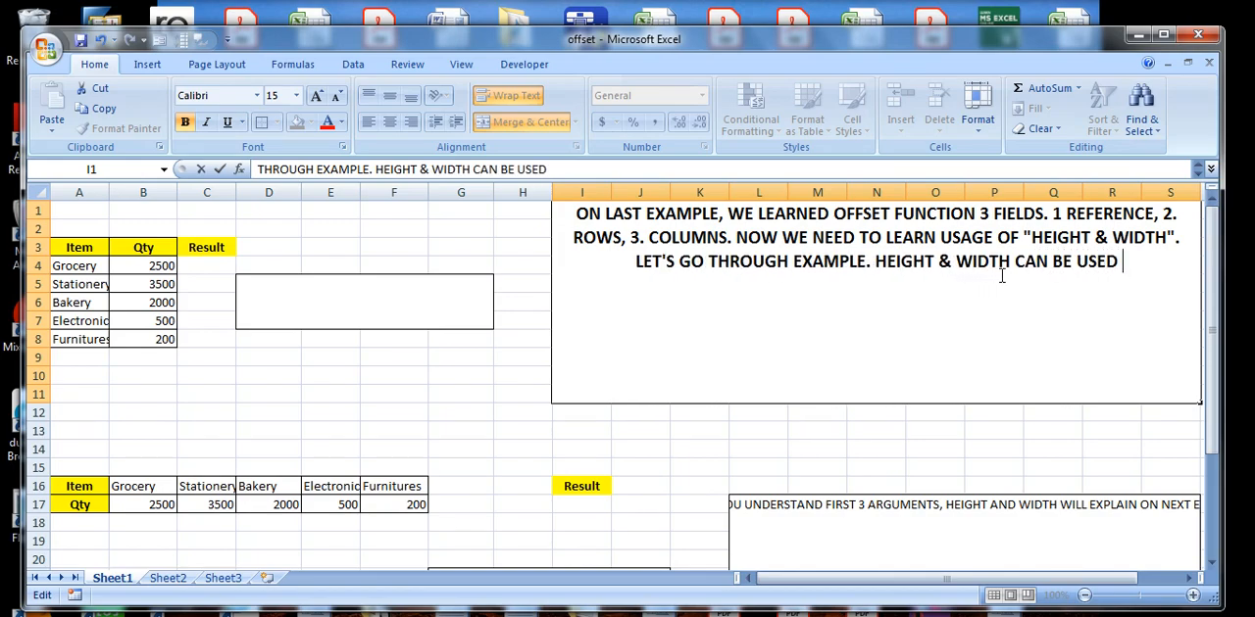
text(FOR DYNA)
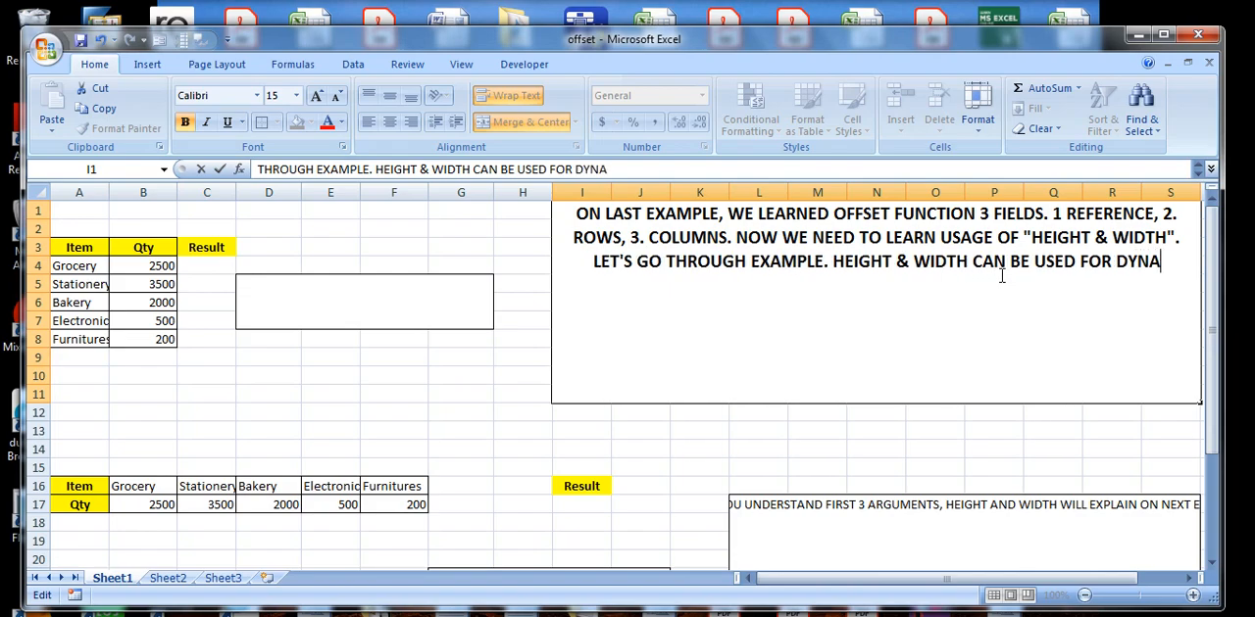
text(MIC RANGES)
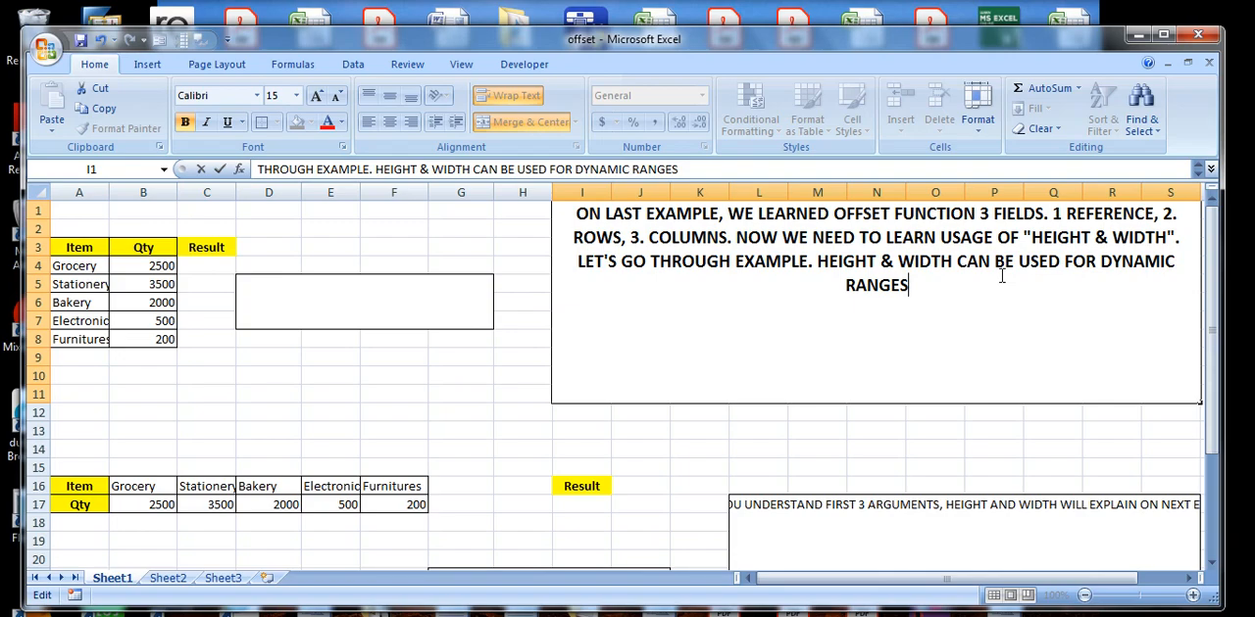
text(. IF )
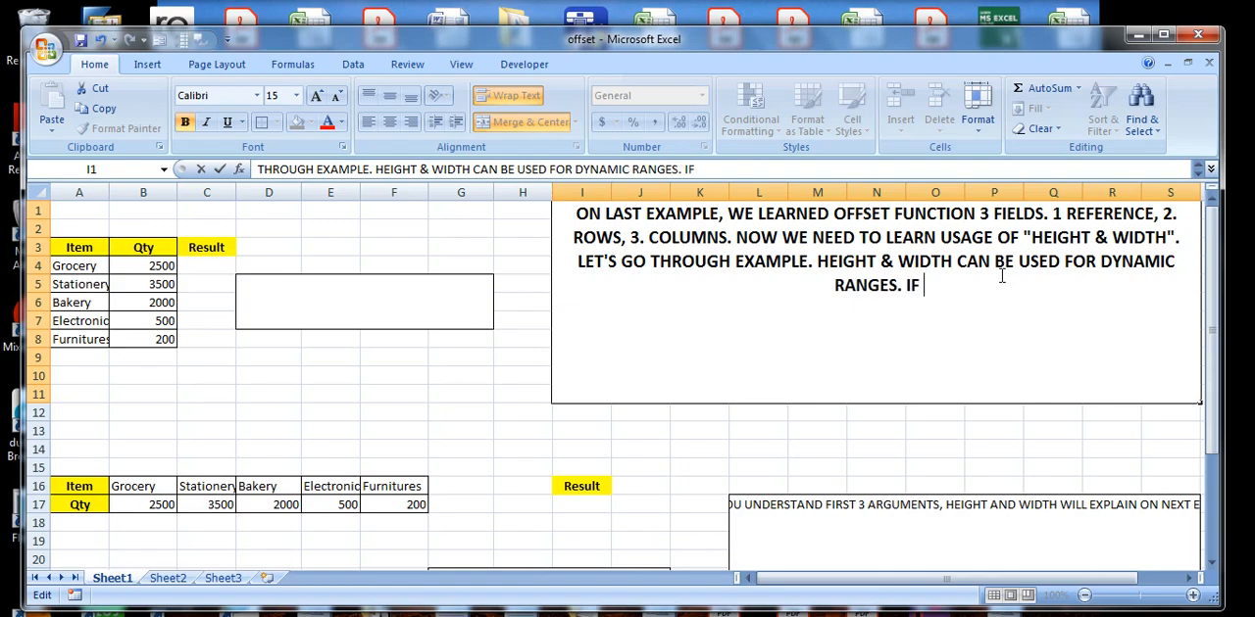
text(WEE N)
Close that sentence with a period and begin the next one with "IF WE NEED TO INTEGRATE SUM()".
key(BackSpace)
key(BackSpace)
key(BackSpace)
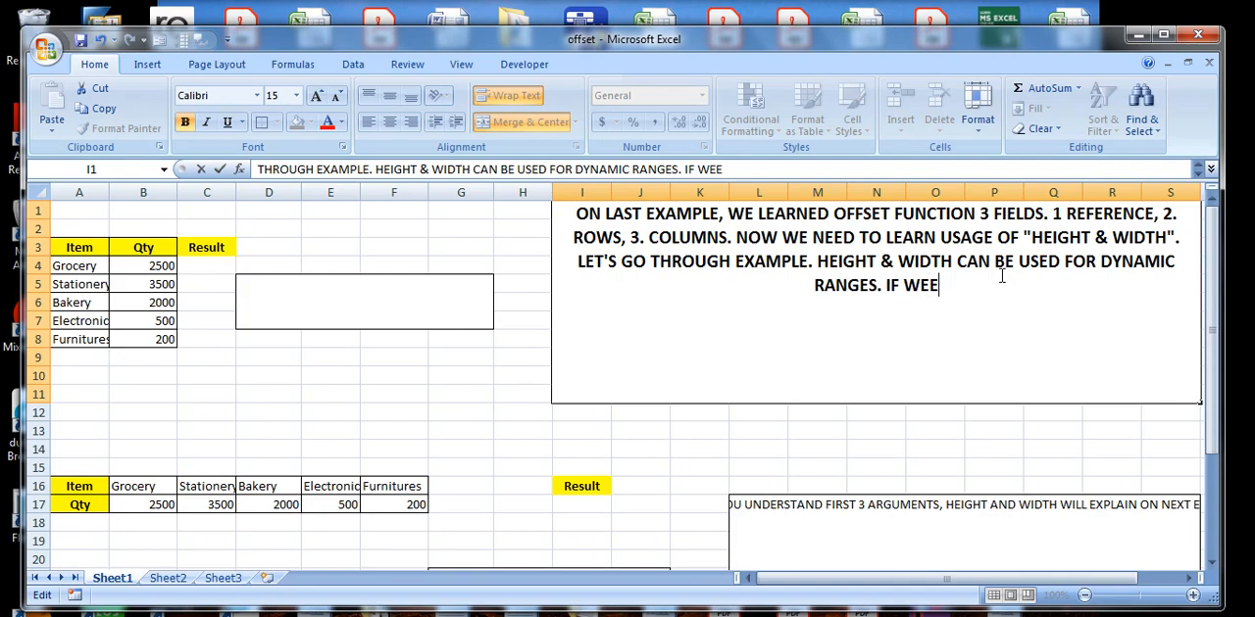
text(NEED T)
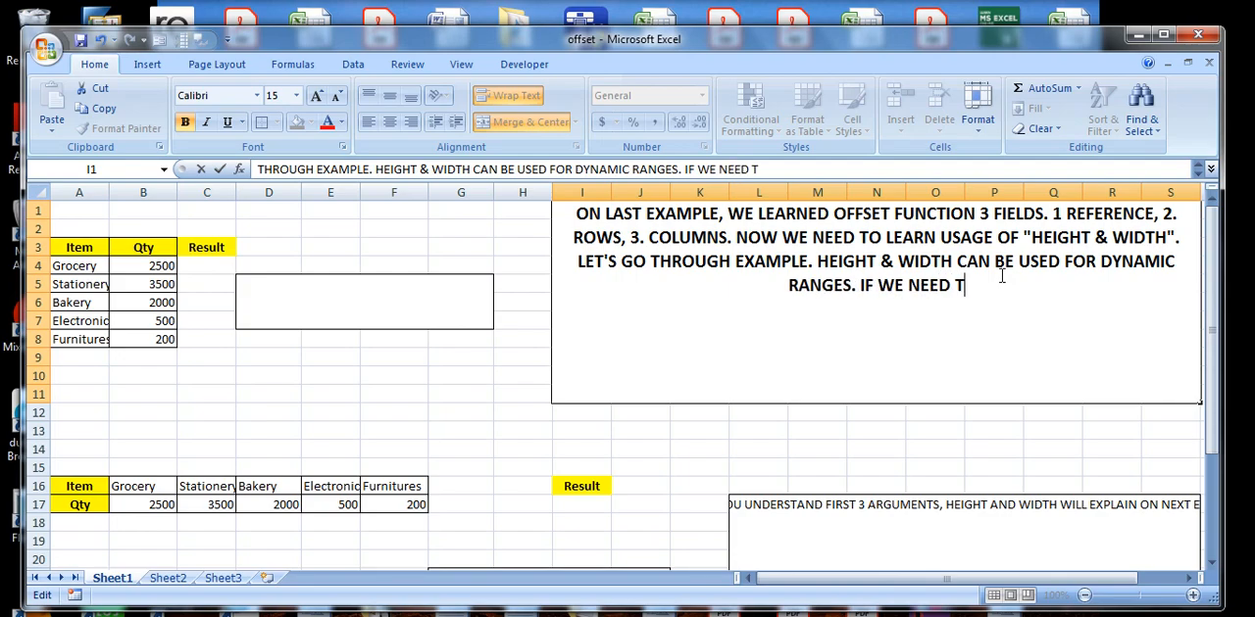
text(O INTEGRATE SUM())
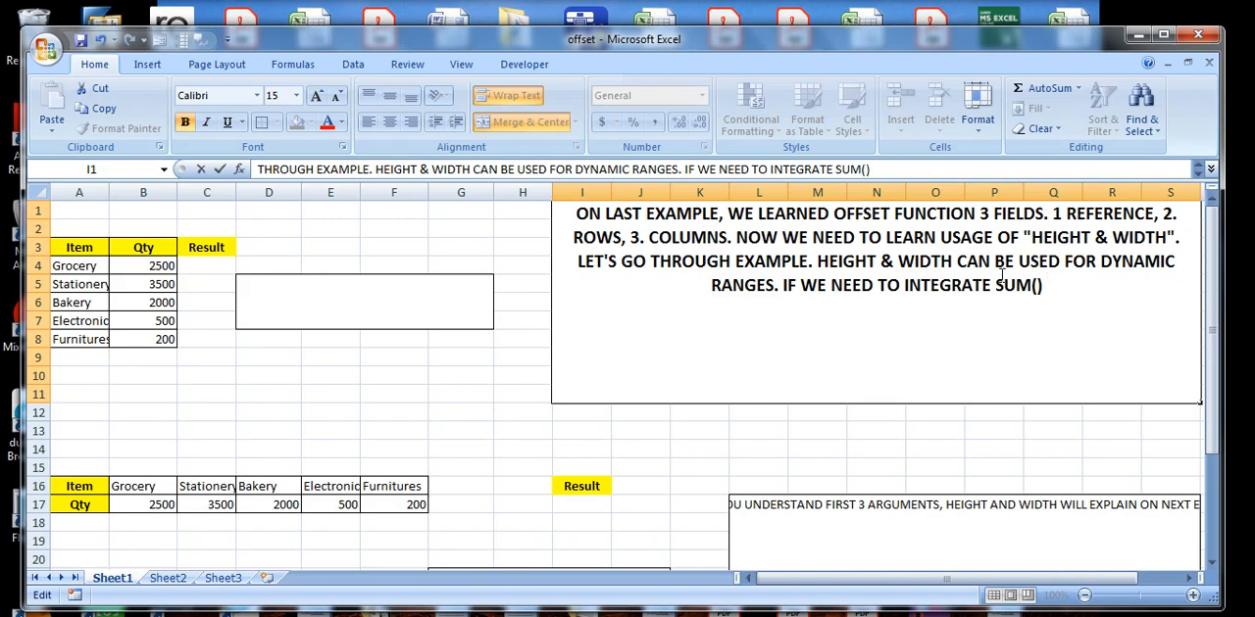
text( OR A)
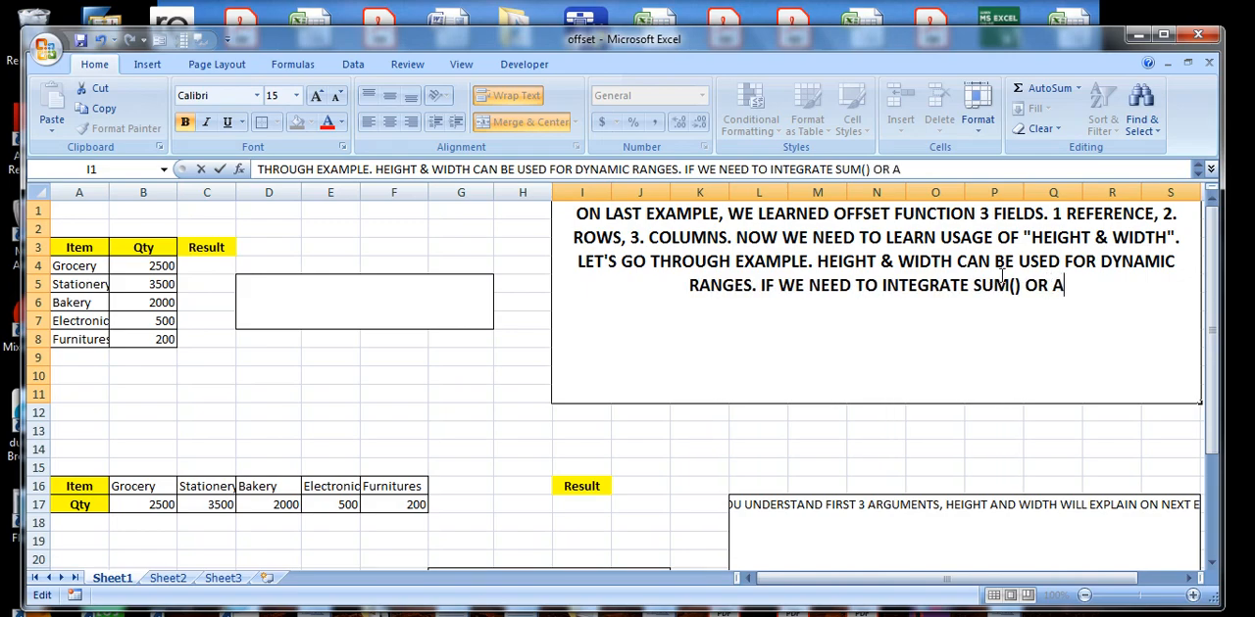
text(VERAGE )
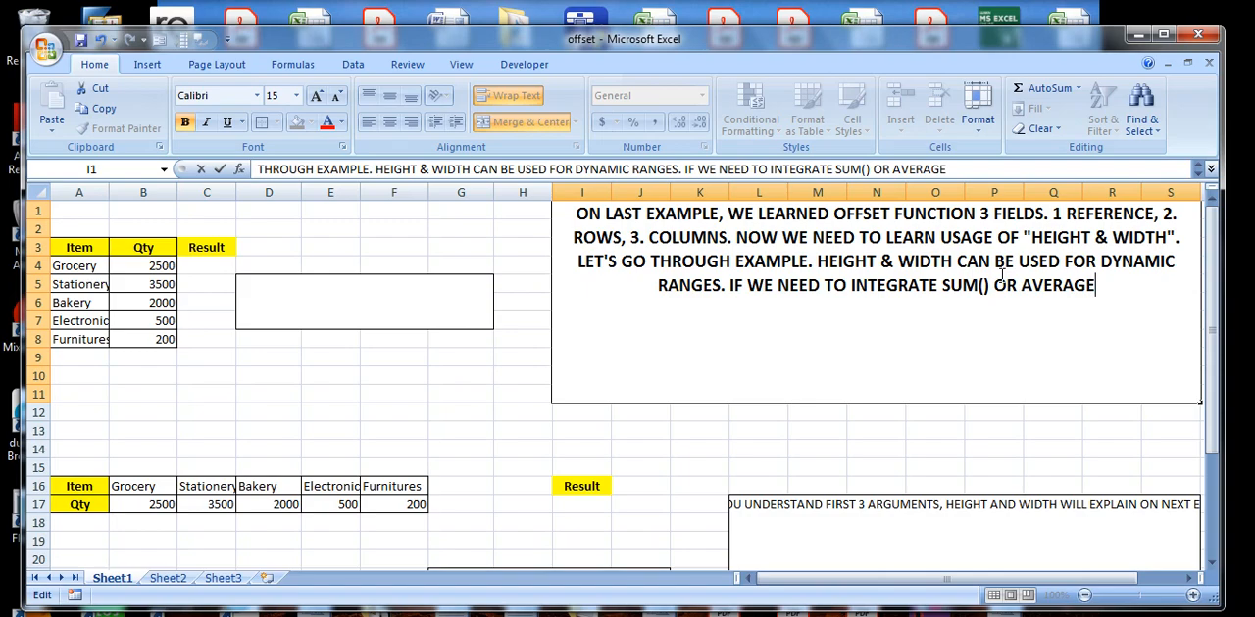
text(OR )
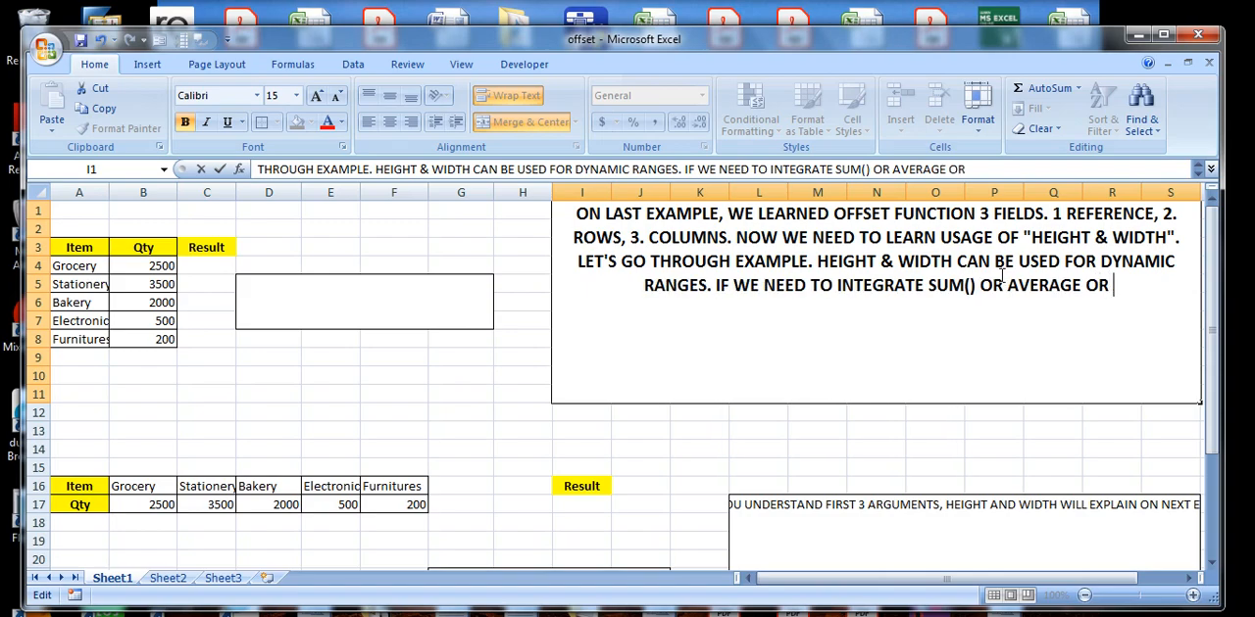
text(ANY RANG)
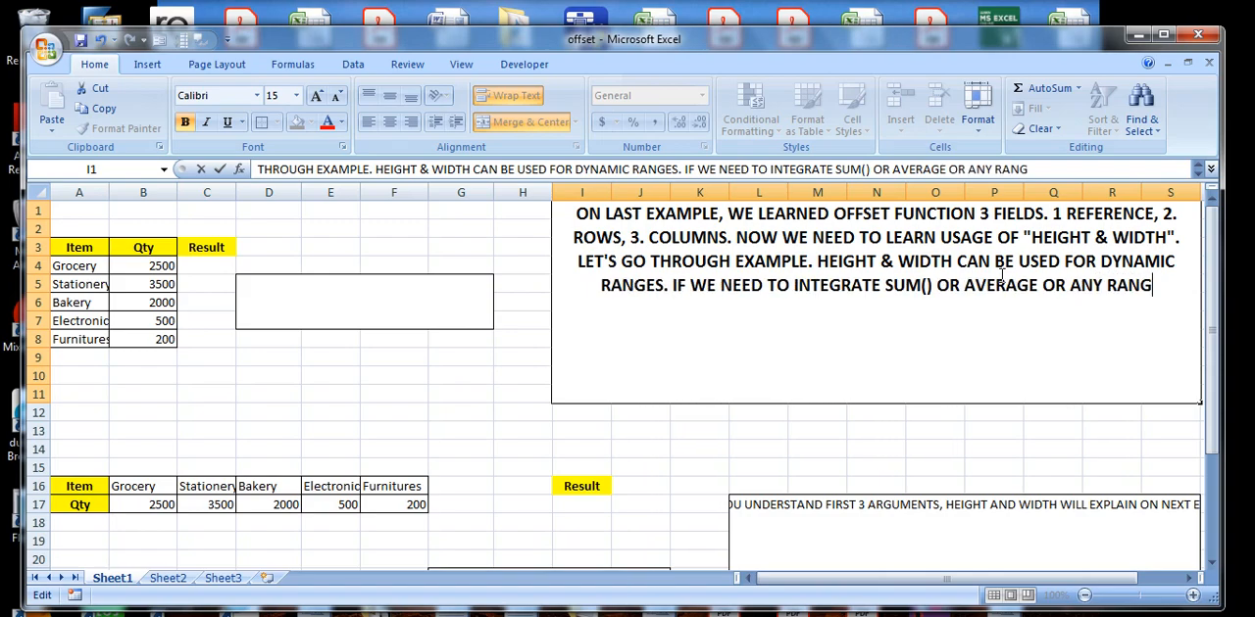
text(E FUNCTIO)
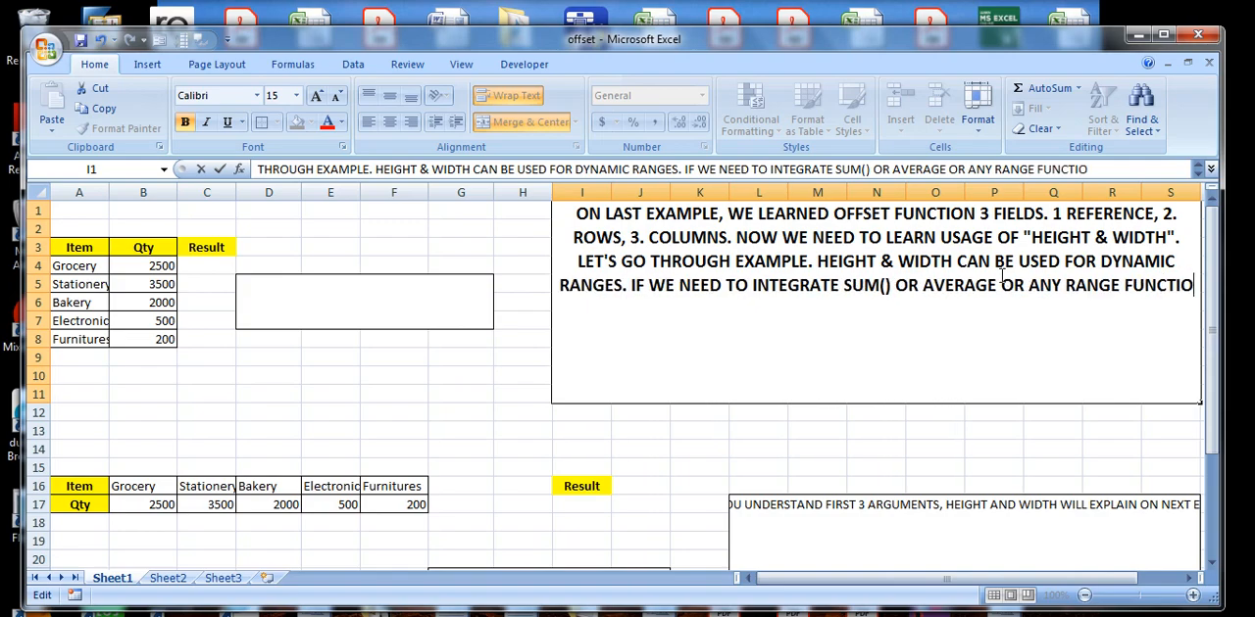
text(N AL)
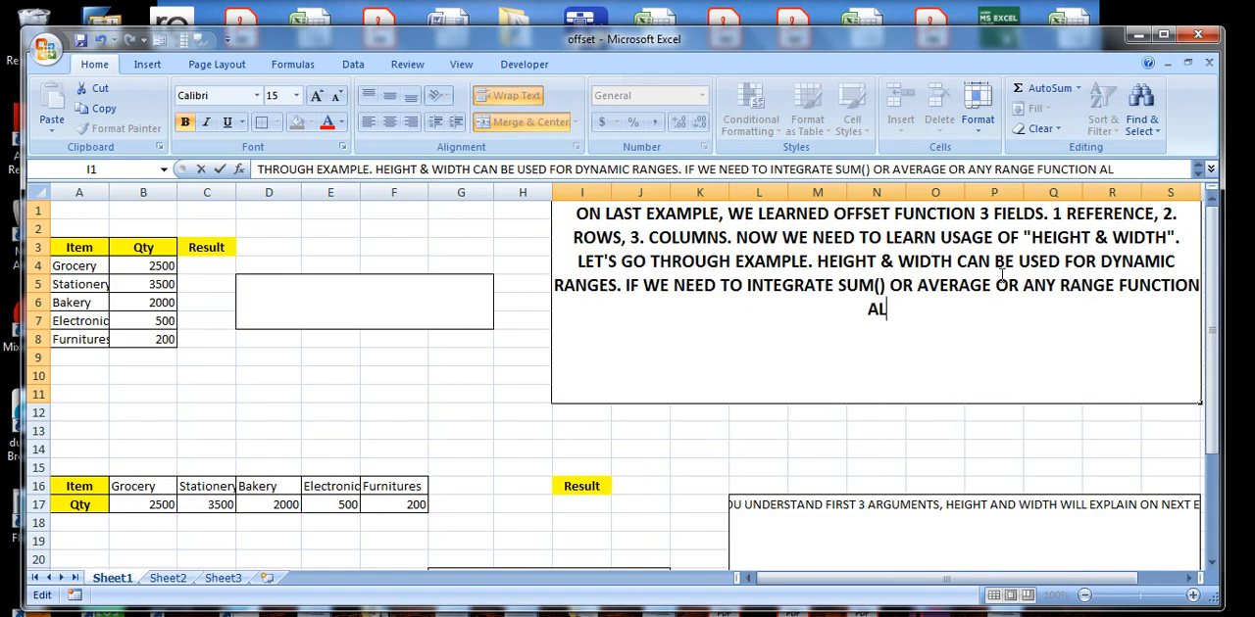
text(ONG WITH )
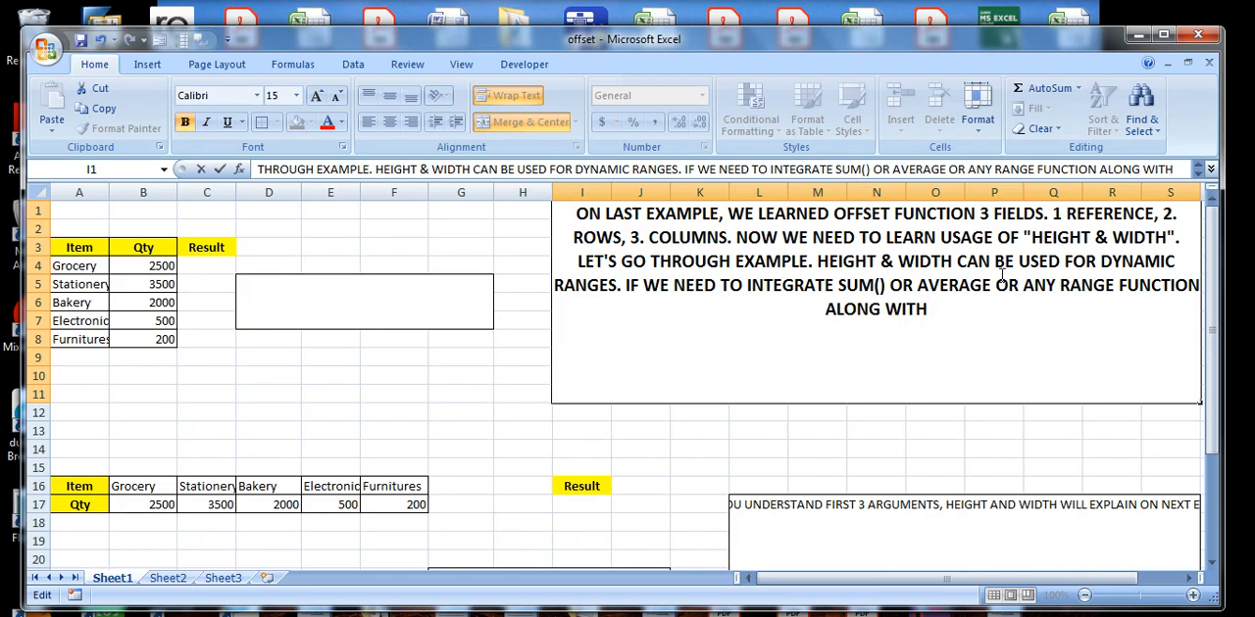
text(OFFSE)
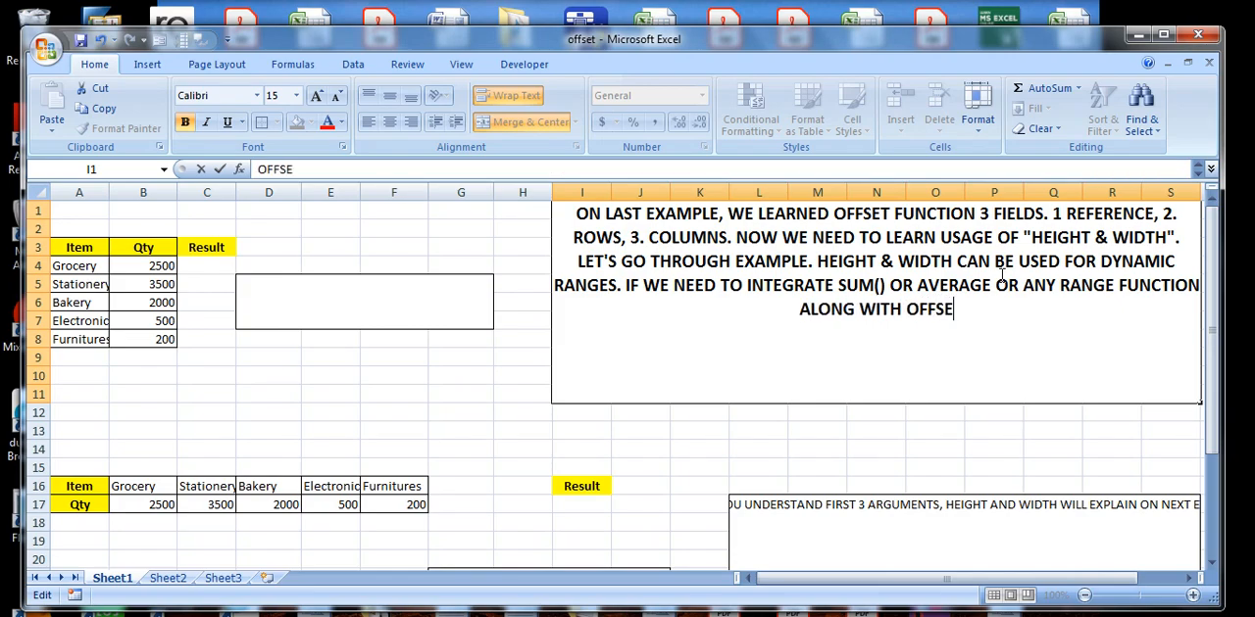
text(T())
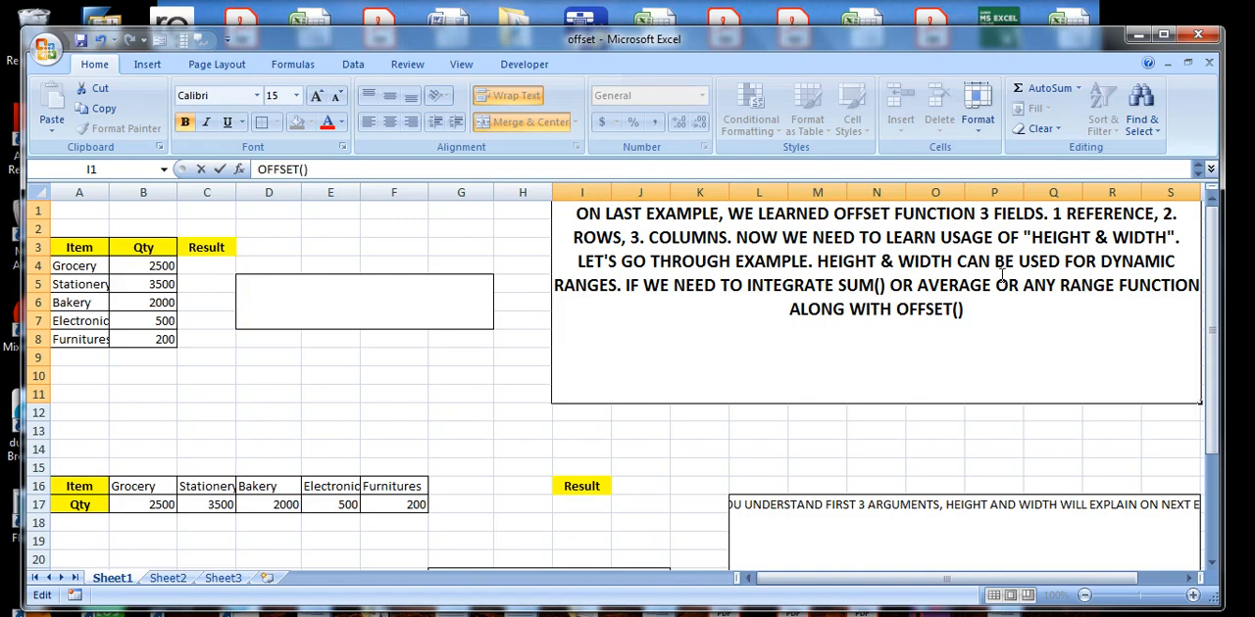
text(. S)
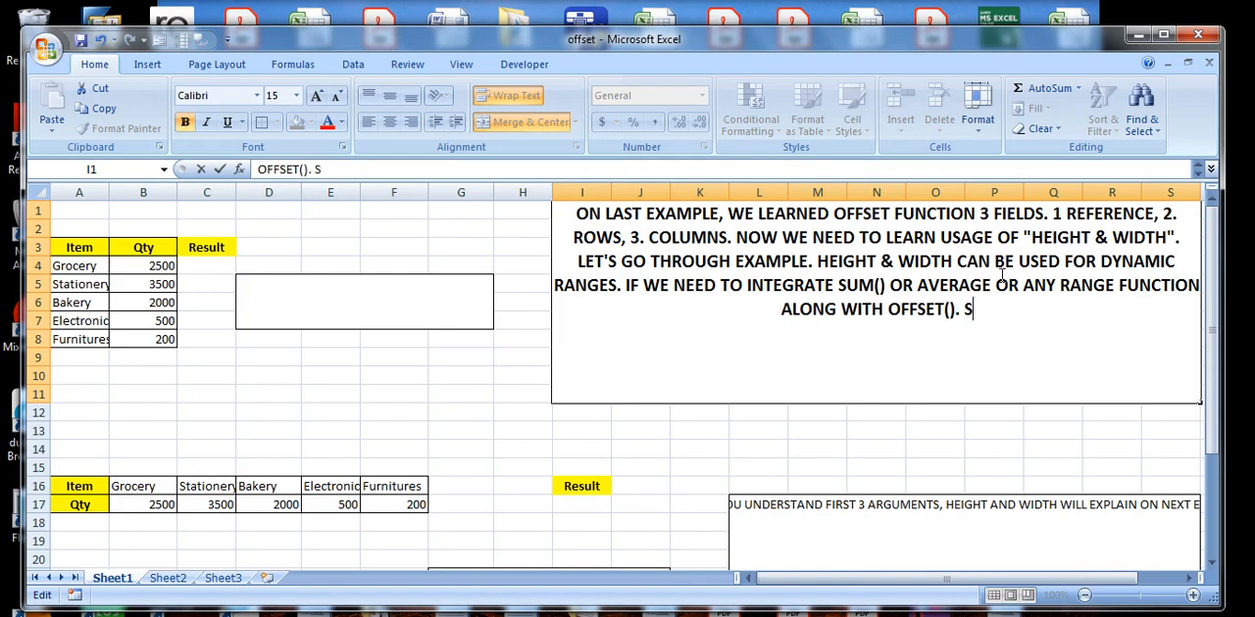
text(O LET)
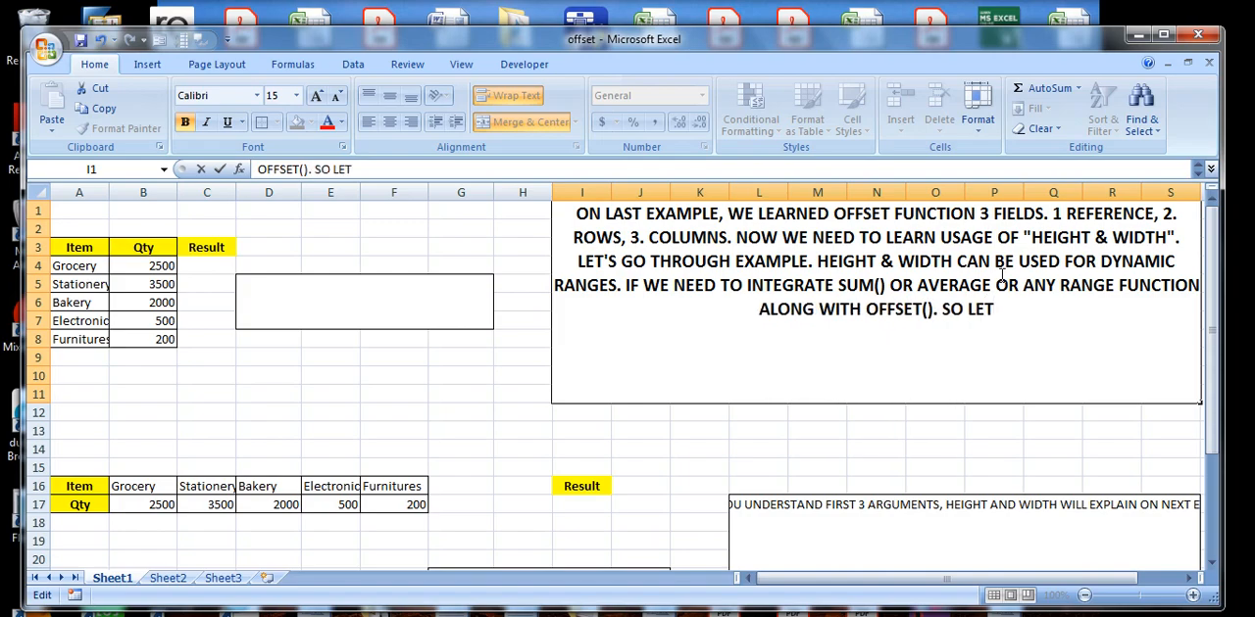
text('S STATRT)
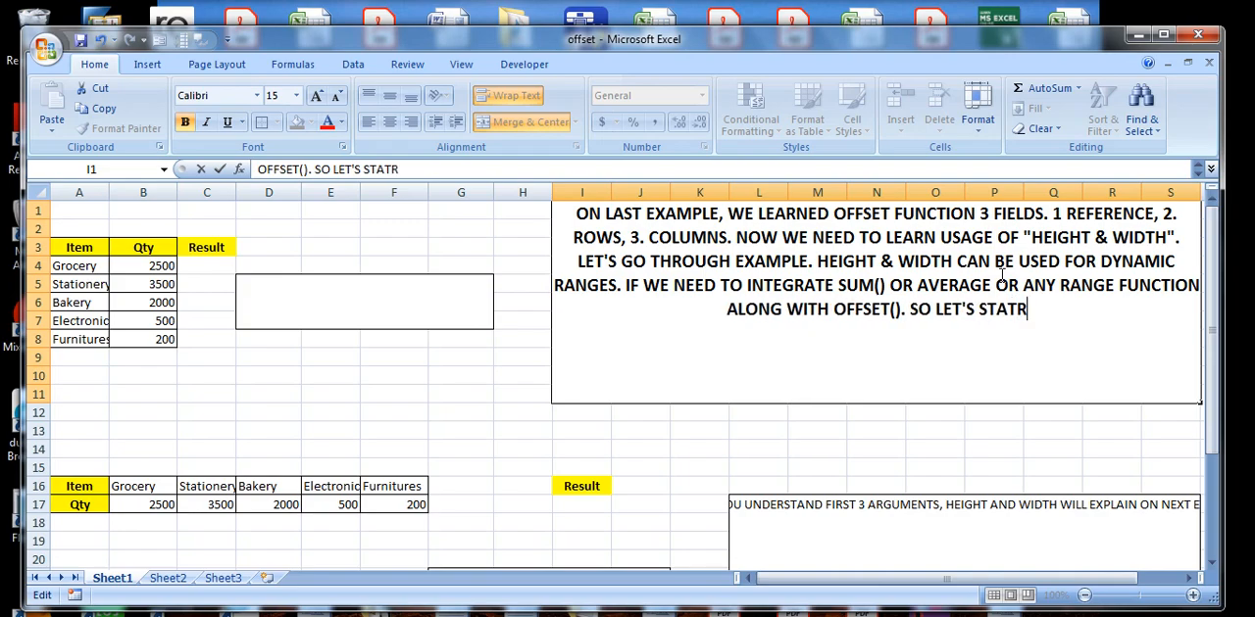
Add a period and the closing words "SO LET'S START" to the end of the note.
key(BackSpace)
key(BackSpace)
key(BackSpace)
text(RT)
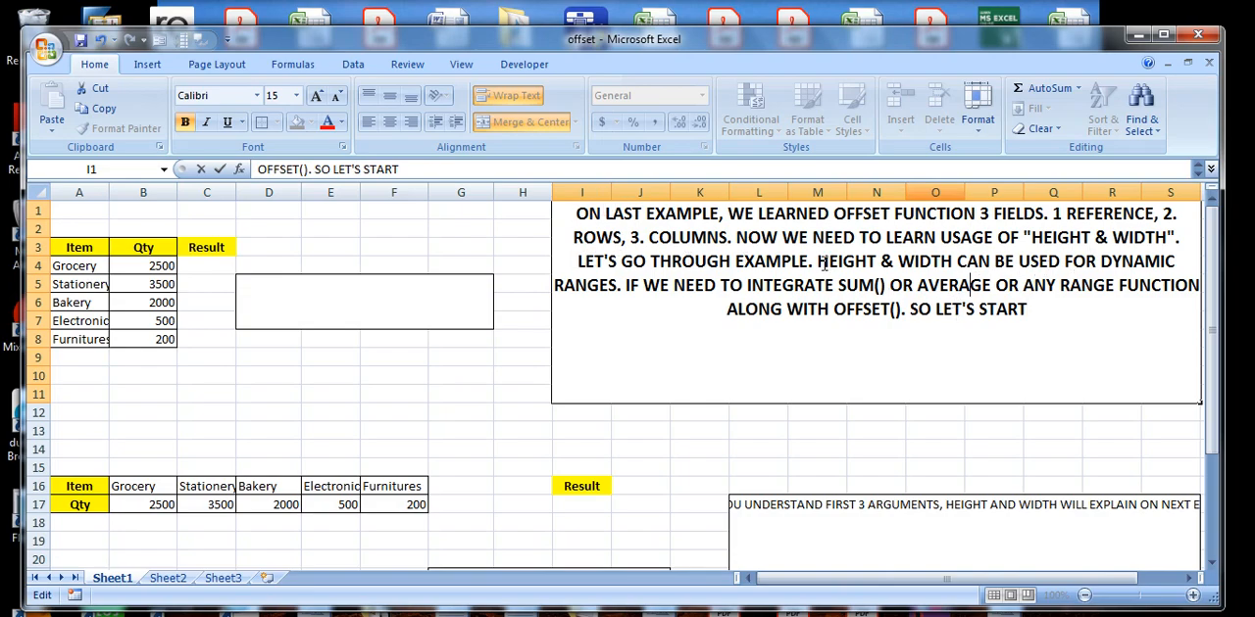
Add "()" after AVERAGE and change "ANY RANGE" to "ANY RANGES" in the note.
drag(820, 262, 1177, 261)
drag(555, 284, 893, 284)
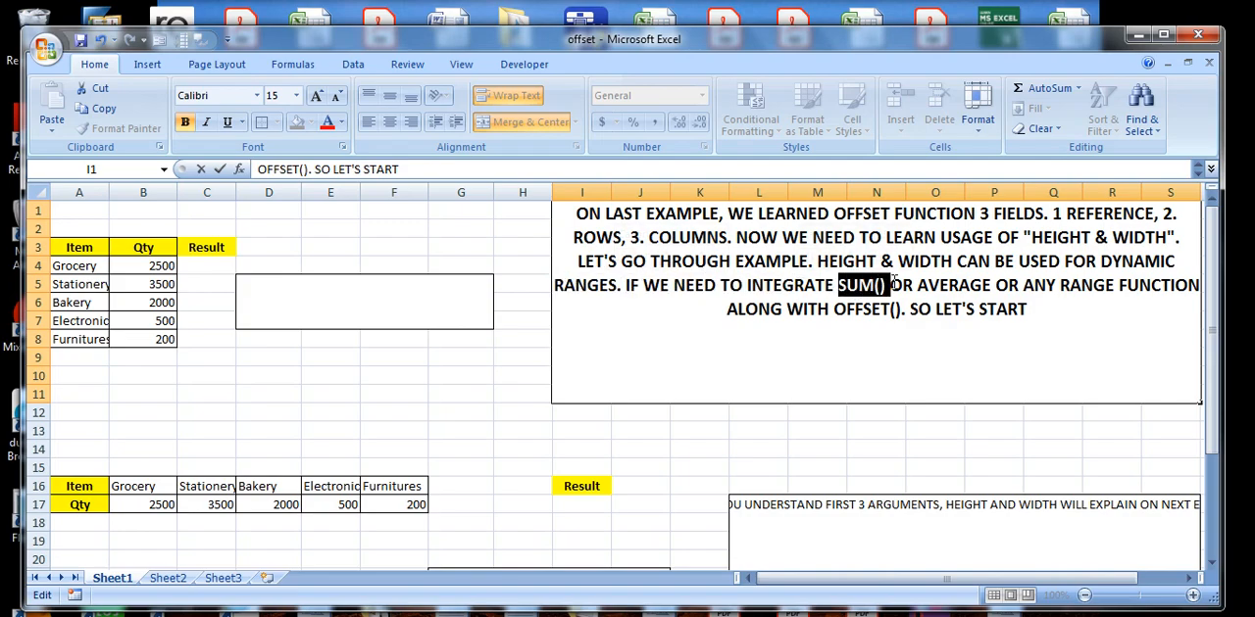
click(1008, 292)
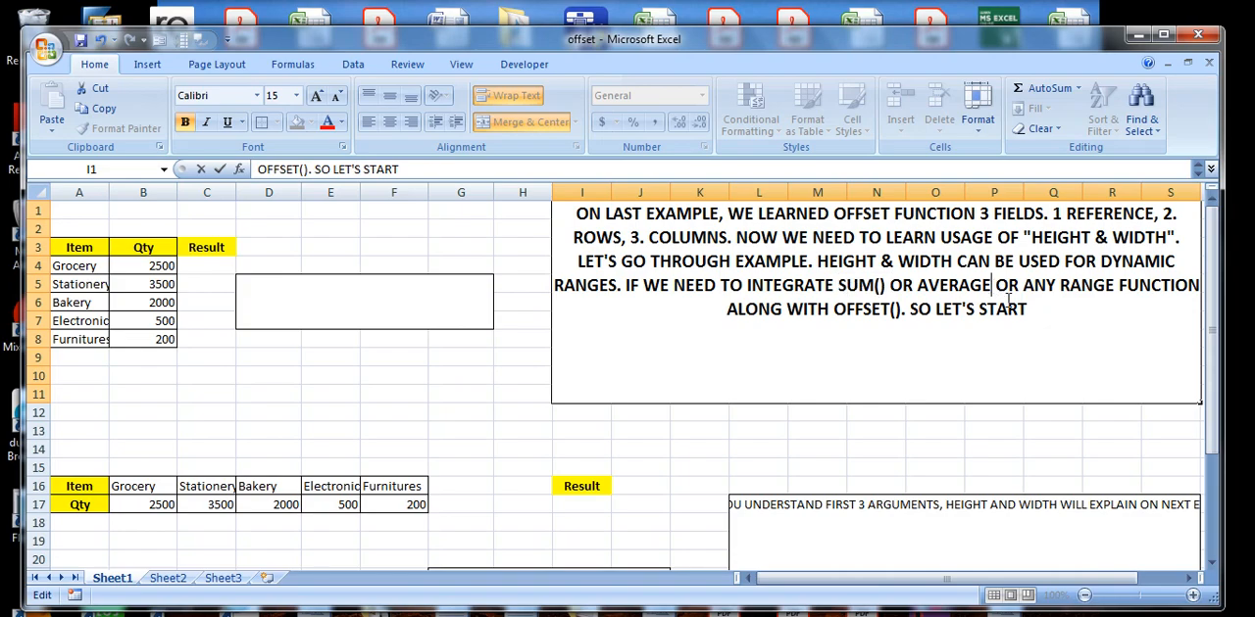
text(())
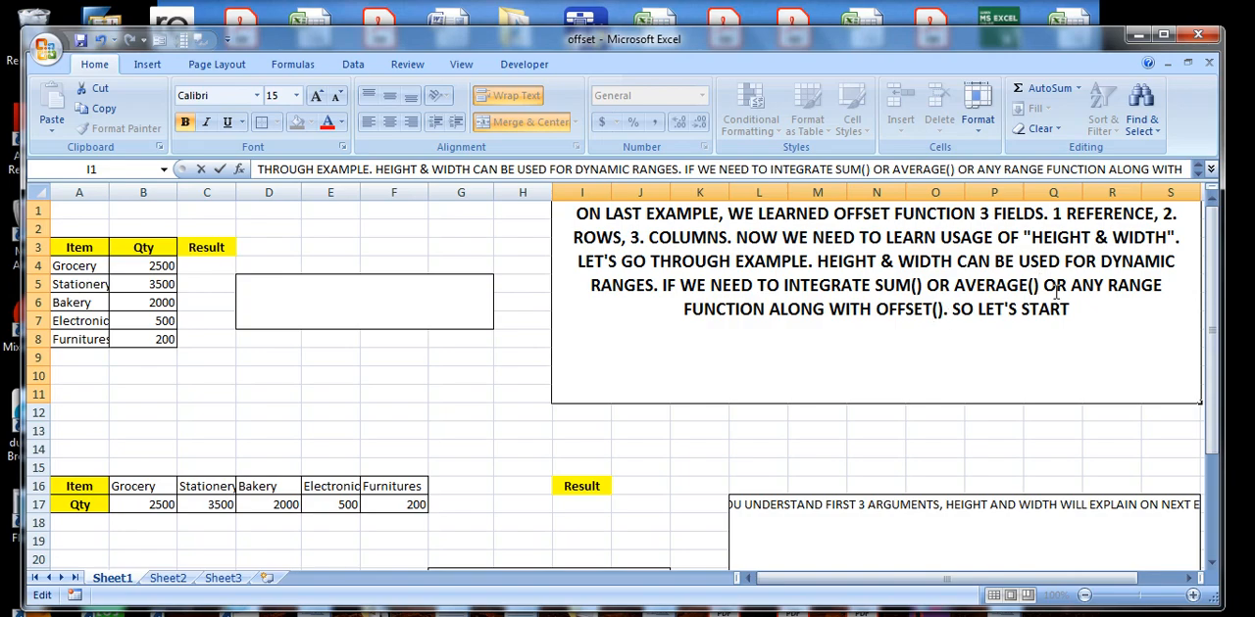
drag(1068, 285, 1169, 286)
click(1171, 286)
text(S)
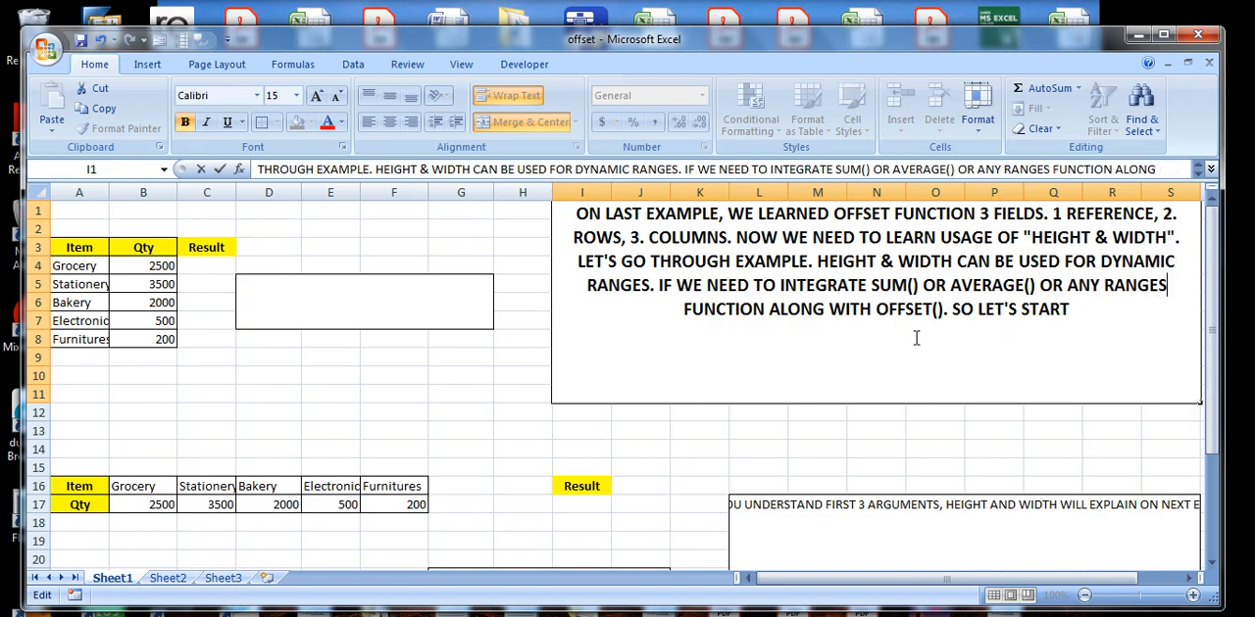
drag(947, 310, 899, 311)
Start a formula in cell C4 with SUM wrapping OFFSET, using the Qty header cell B3 as the reference argument.
click(202, 266)
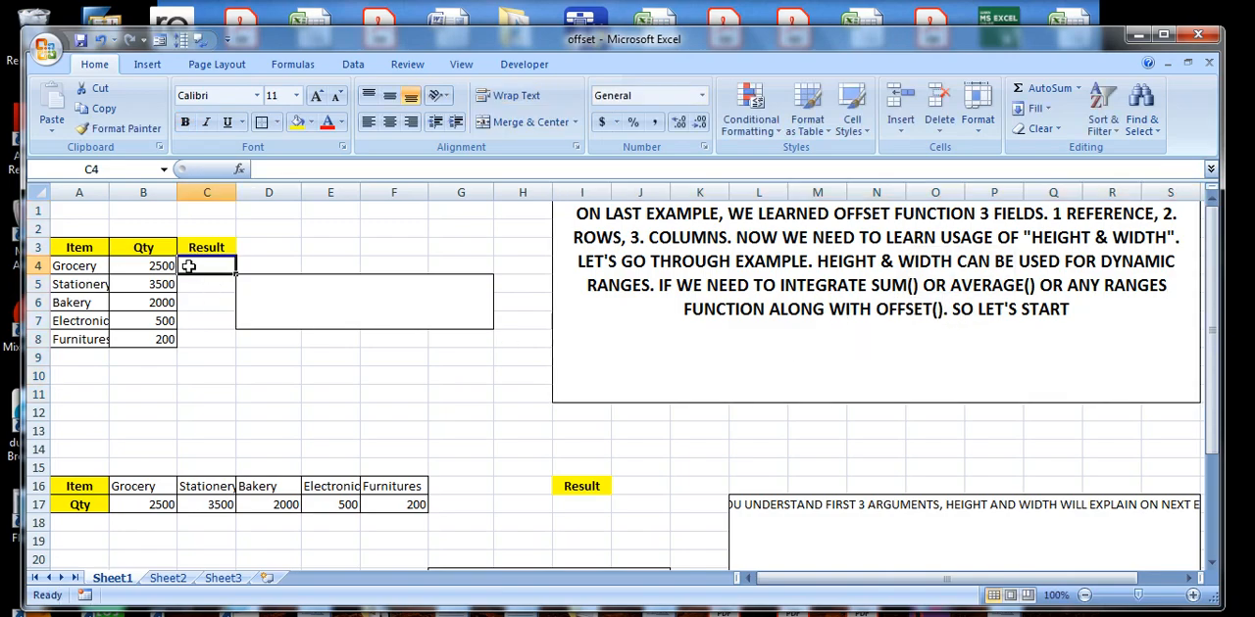
text(=)
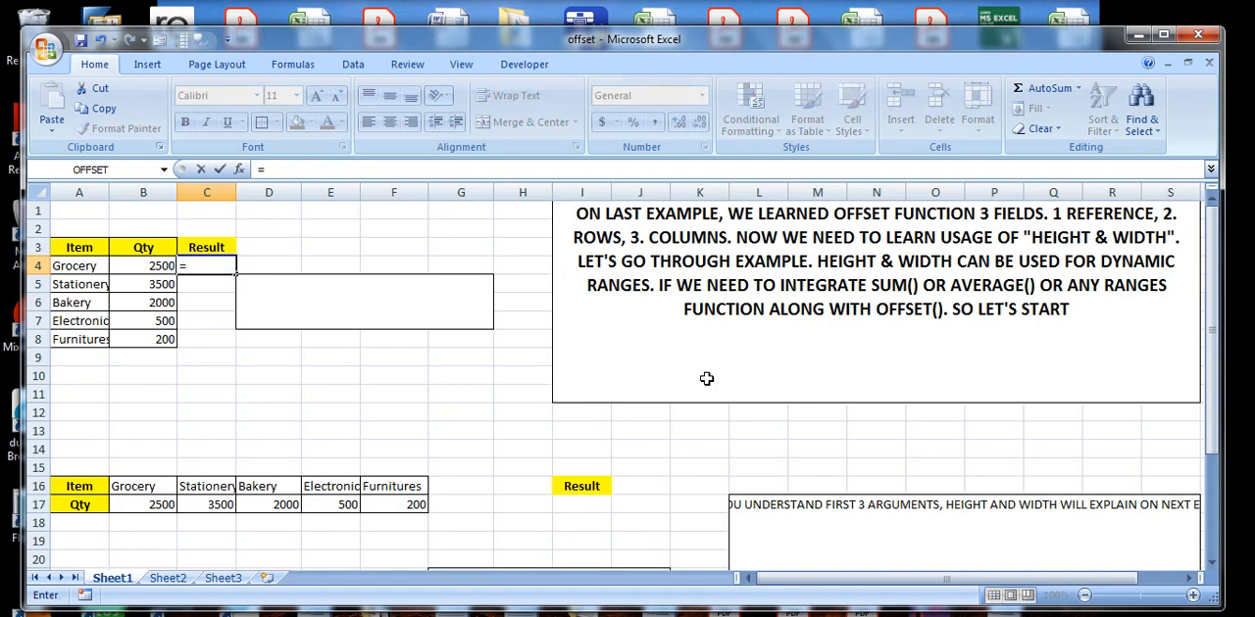
text(SUM)
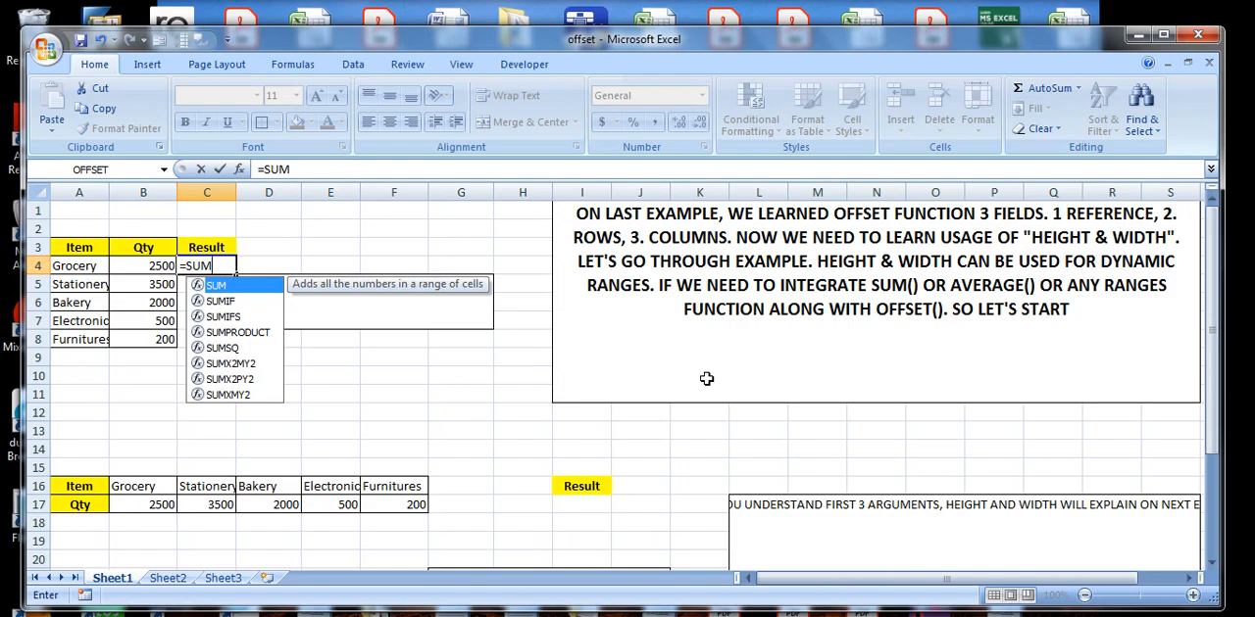
text(()
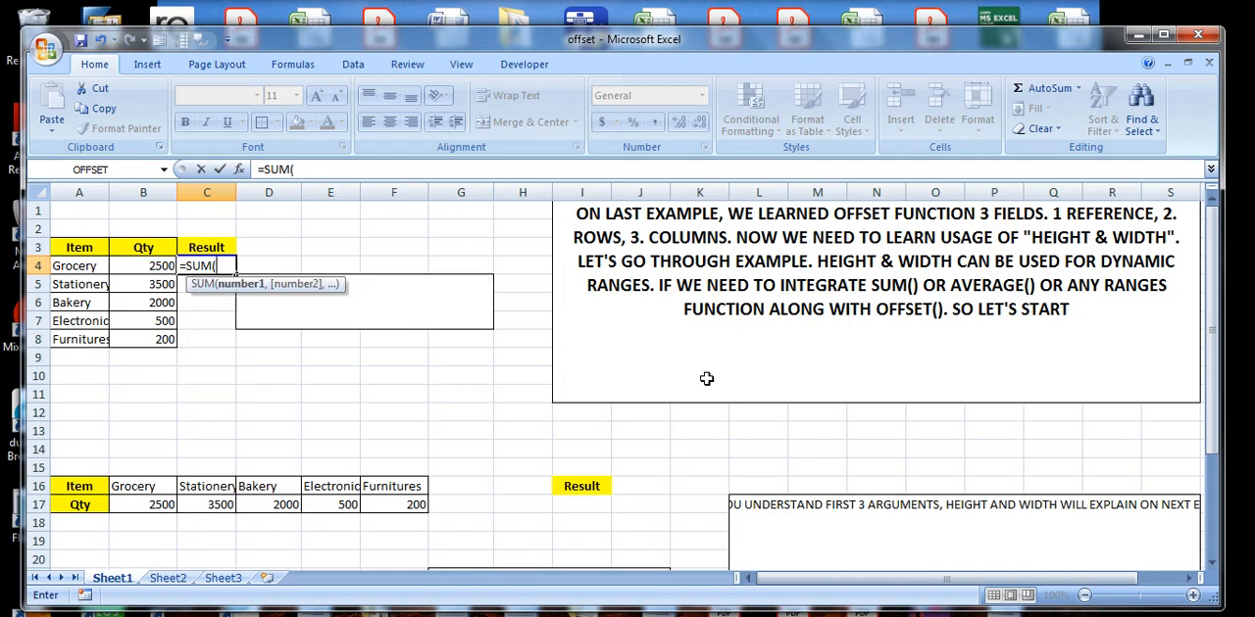
text(OFFSET)
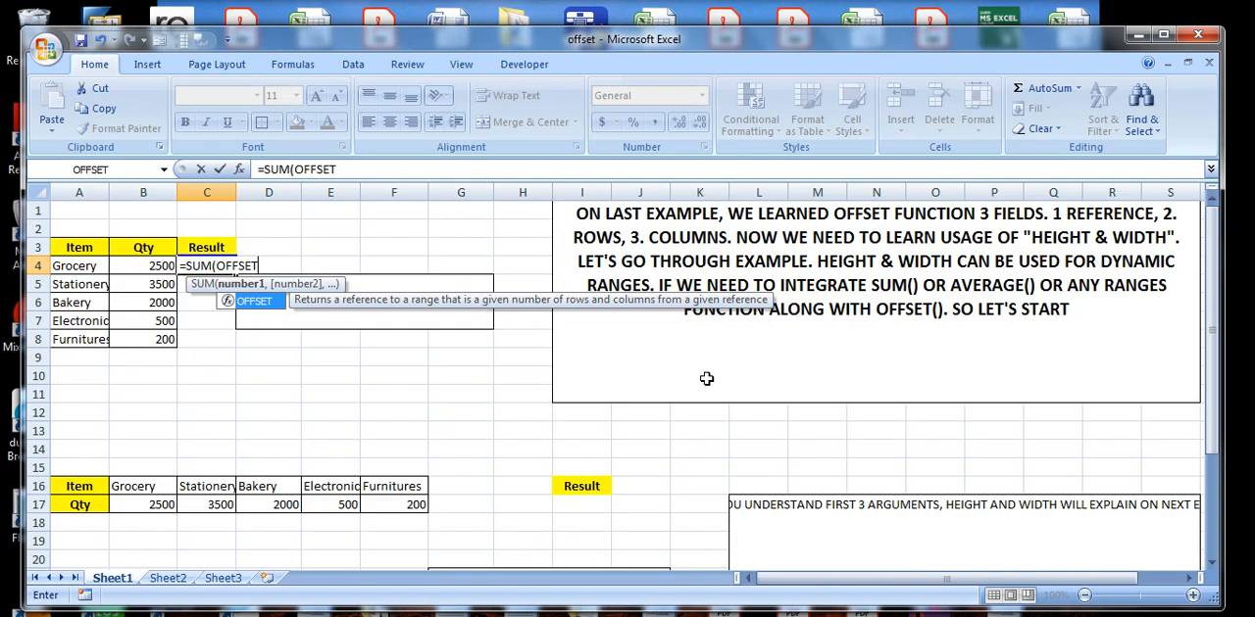
text(()
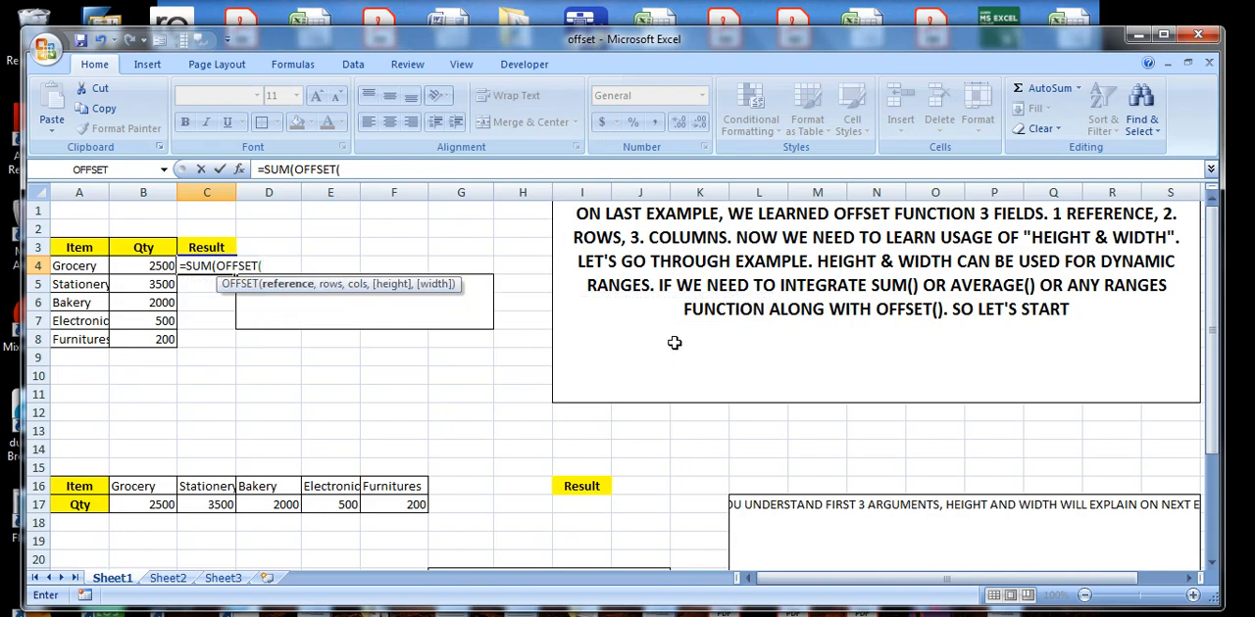
click(144, 248)
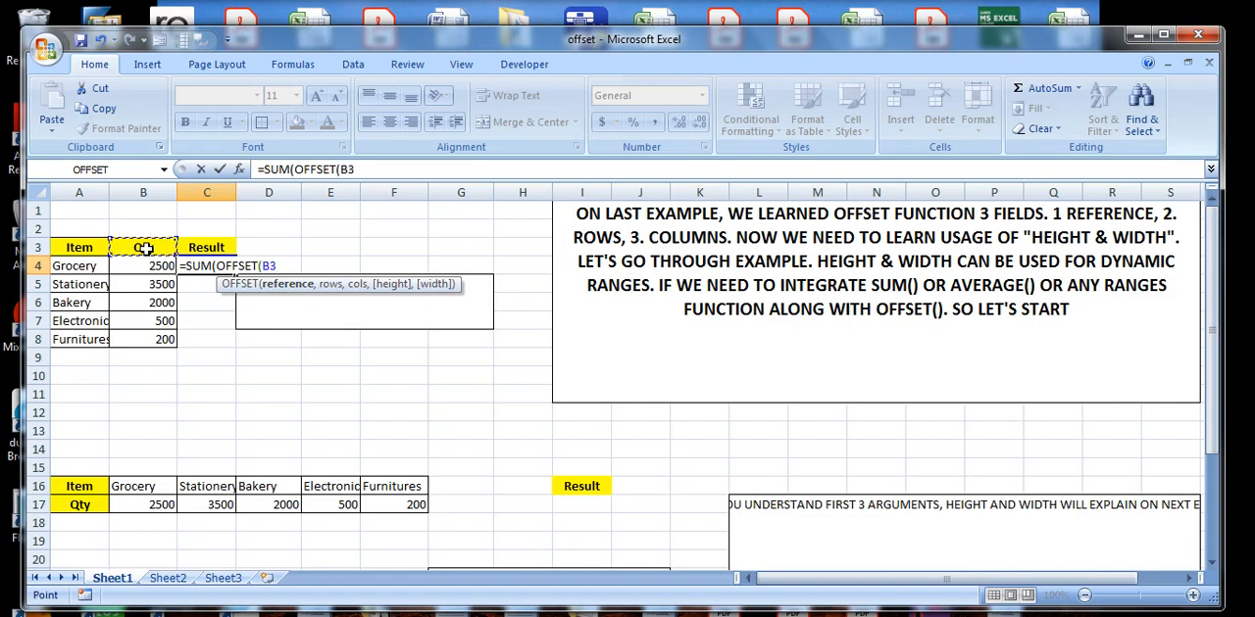
text(,)
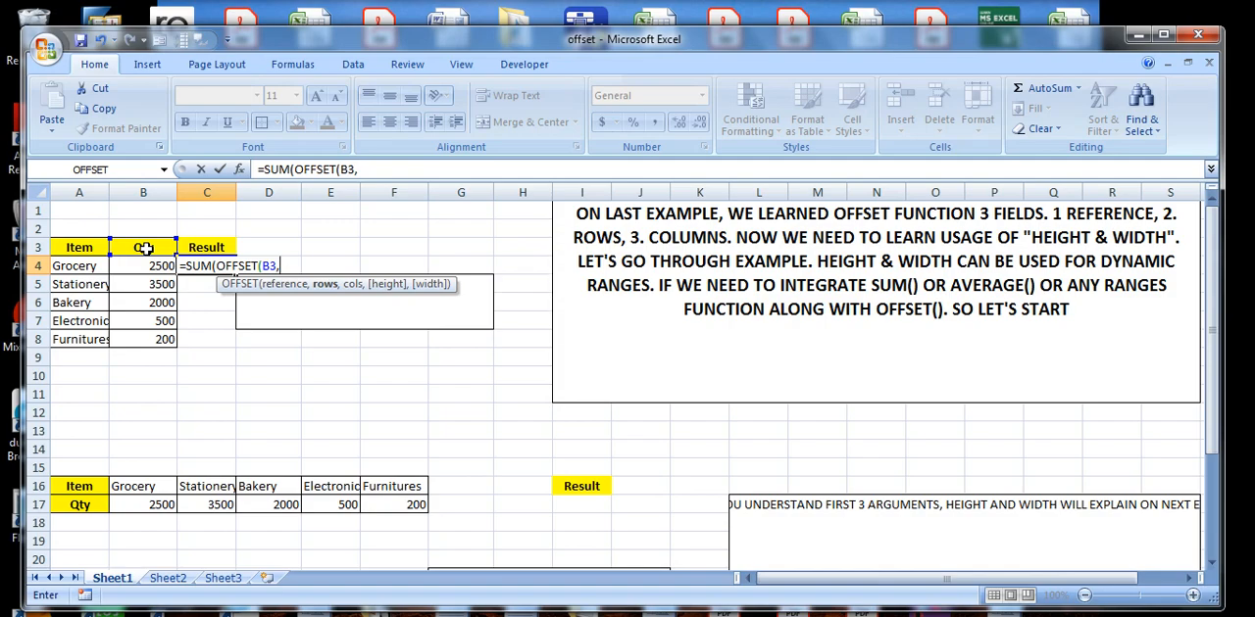
Enter COUNT(B4:B12) as the OFFSET rows argument in the C4 formula.
text(COUNT)
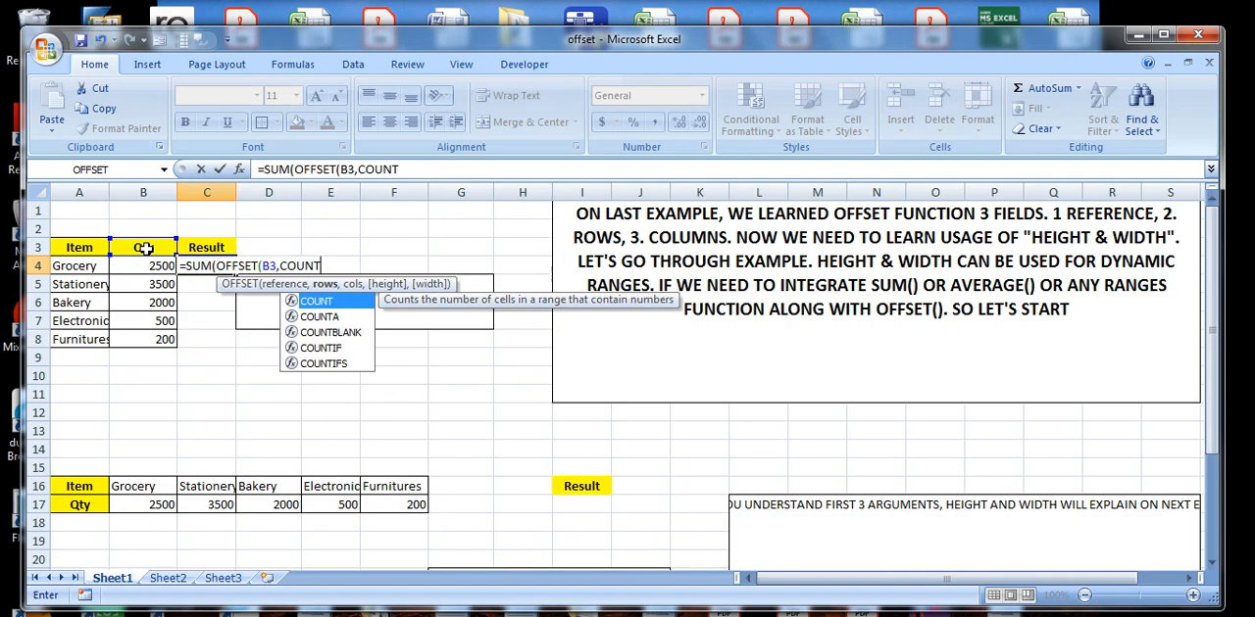
text(()
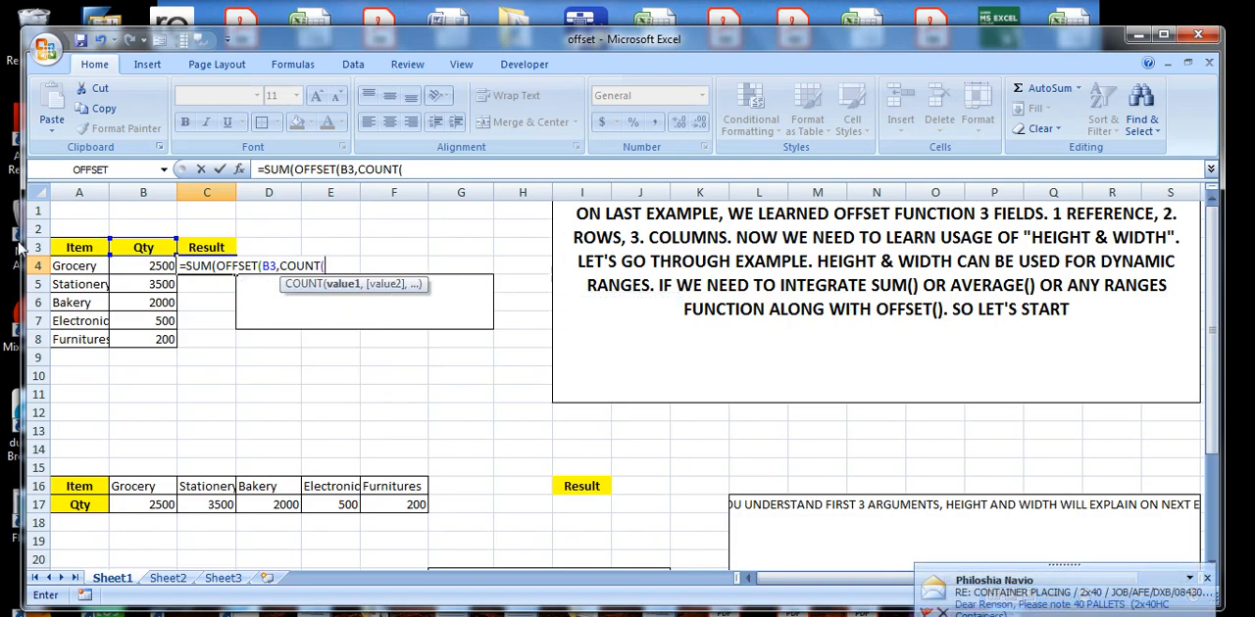
drag(161, 266, 152, 412)
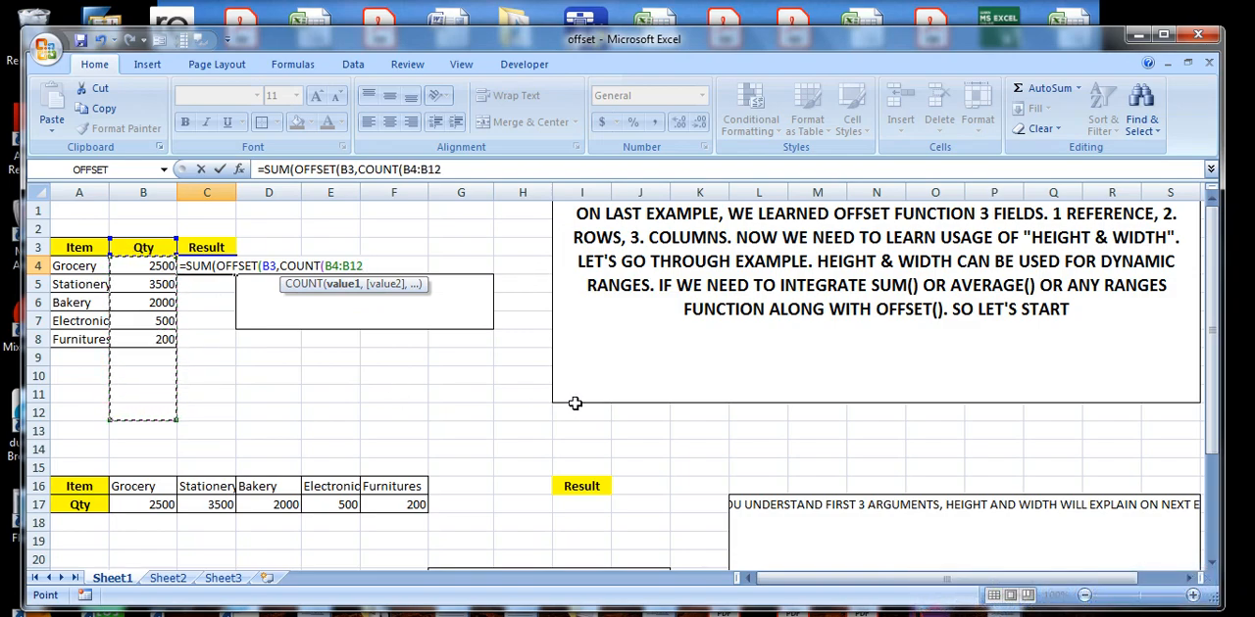
text())
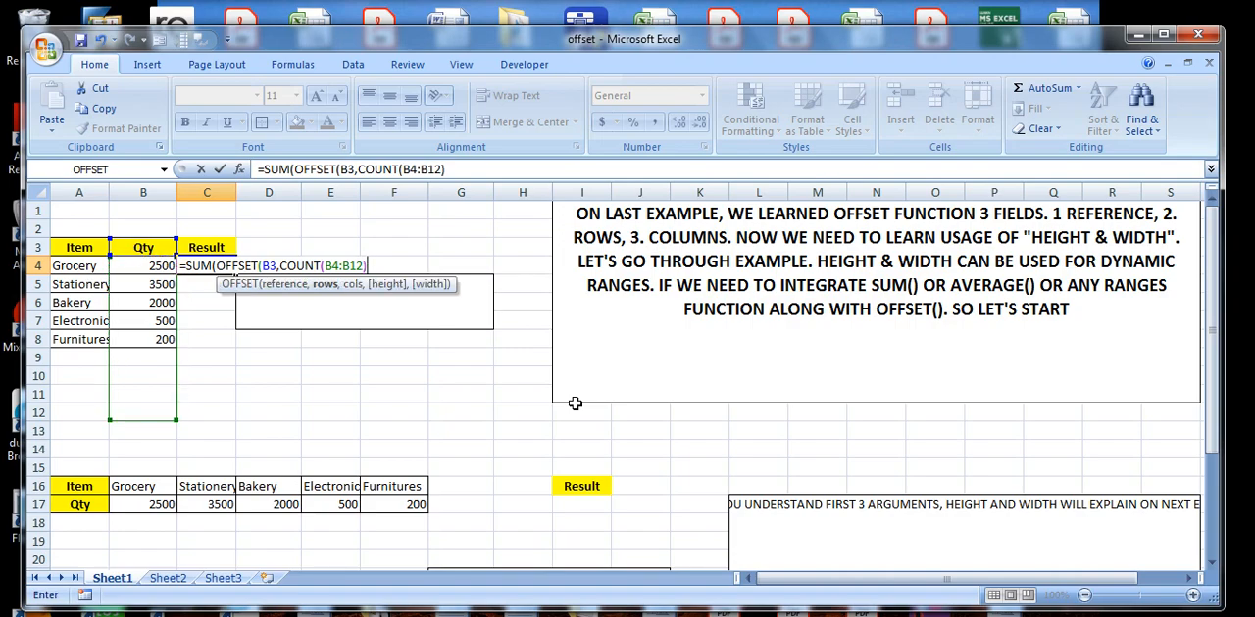
text(,)
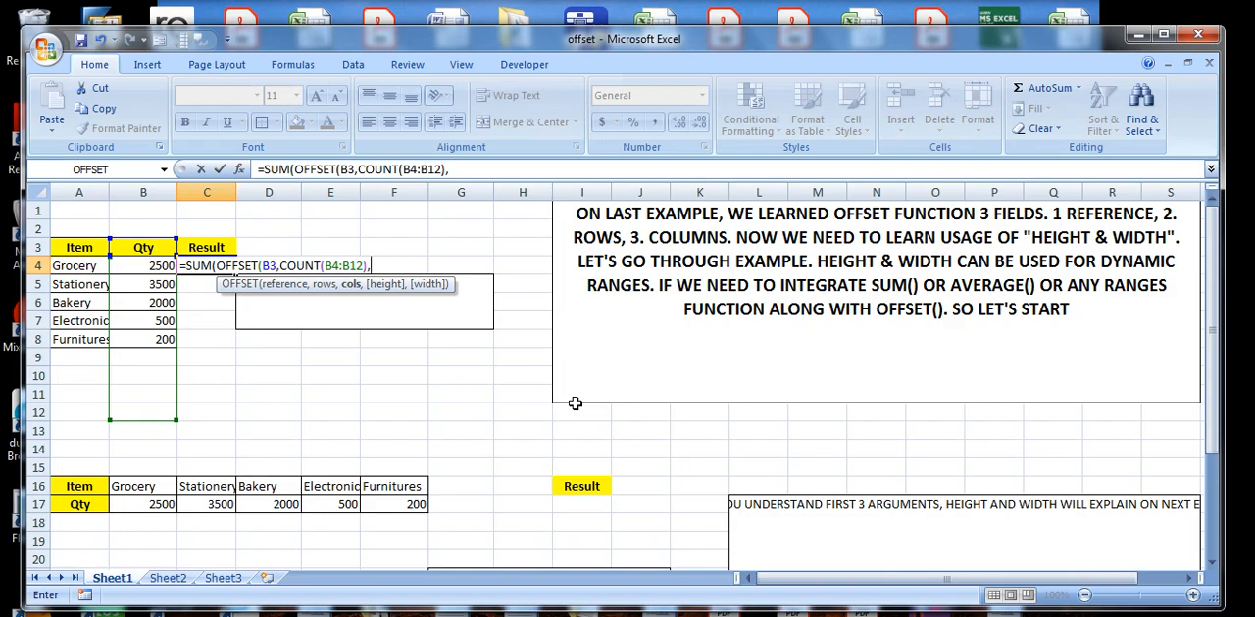
text(0,)
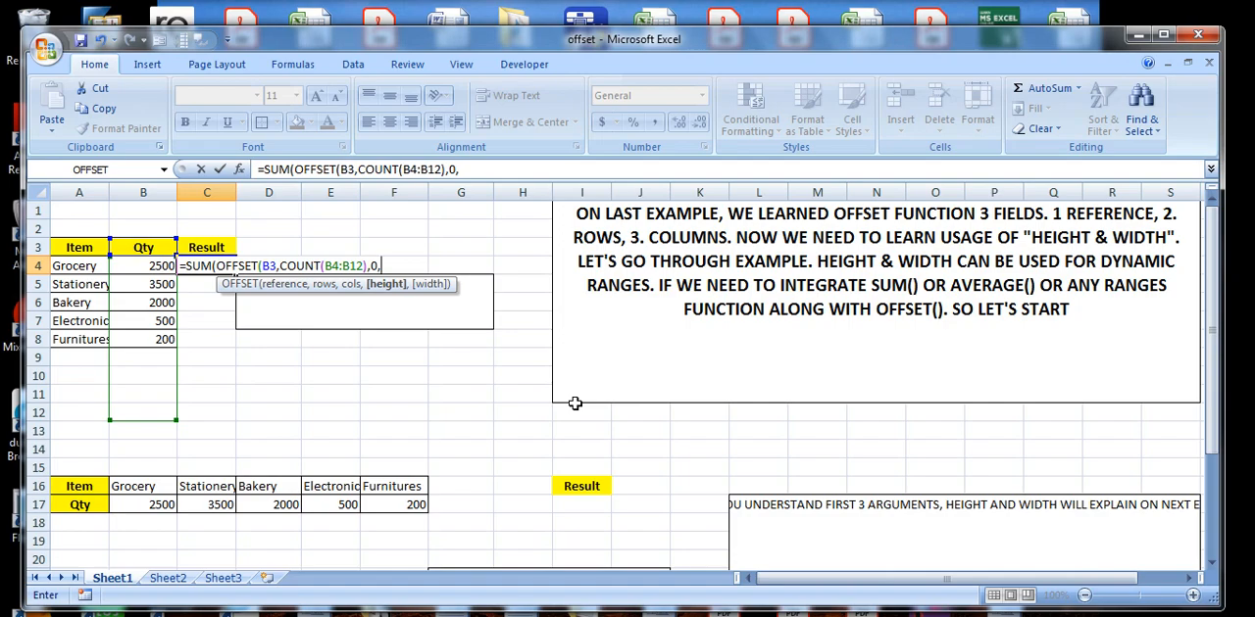
Finish the C4 formula with OFFSET columns 0, height -1 and width 1, and commit it.
text(-2)
key(BackSpace)
text(1,1)
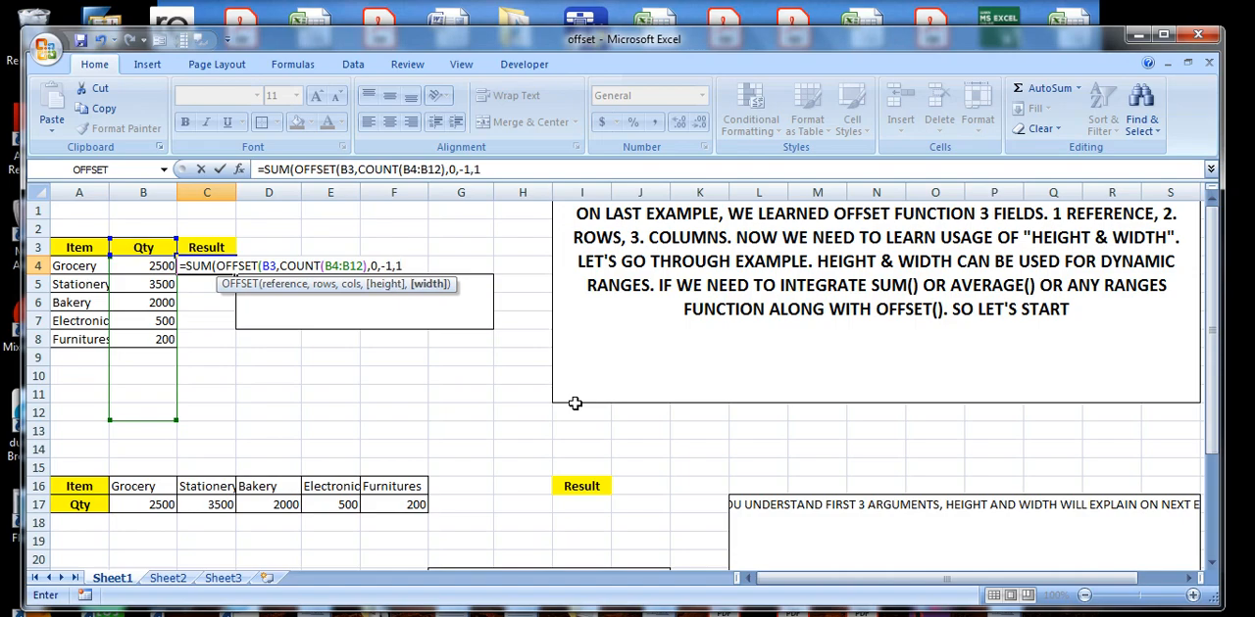
text()))
key(Return)
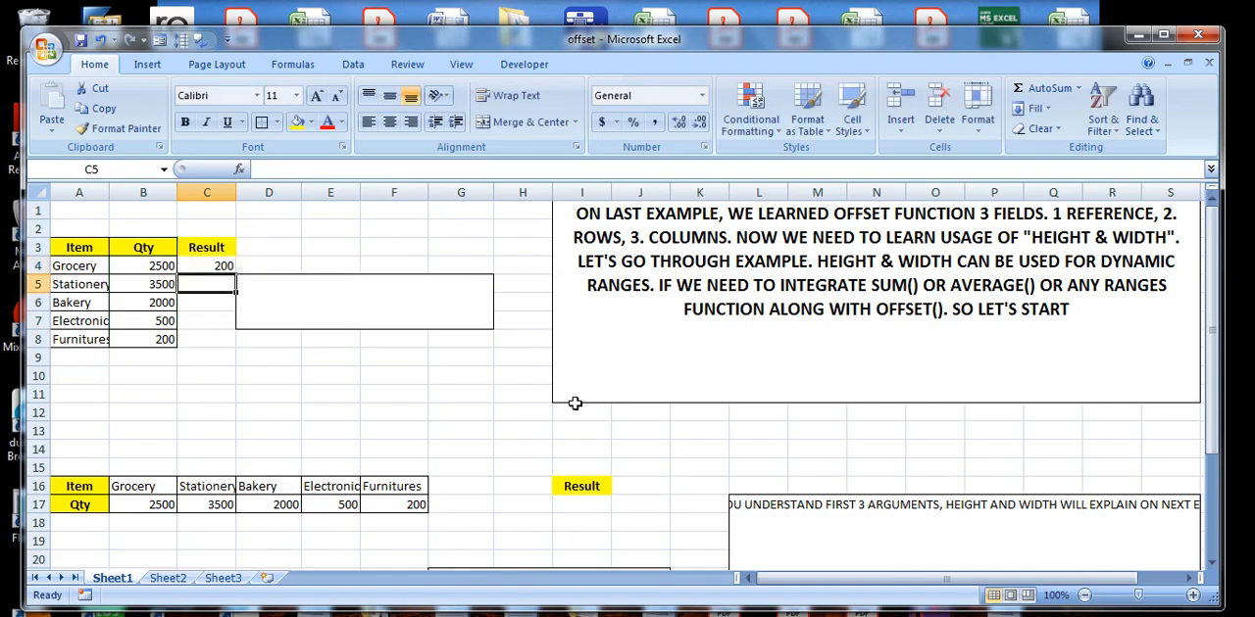
Change the OFFSET height argument in the C4 formula to -2 and review the edited formula.
click(216, 262)
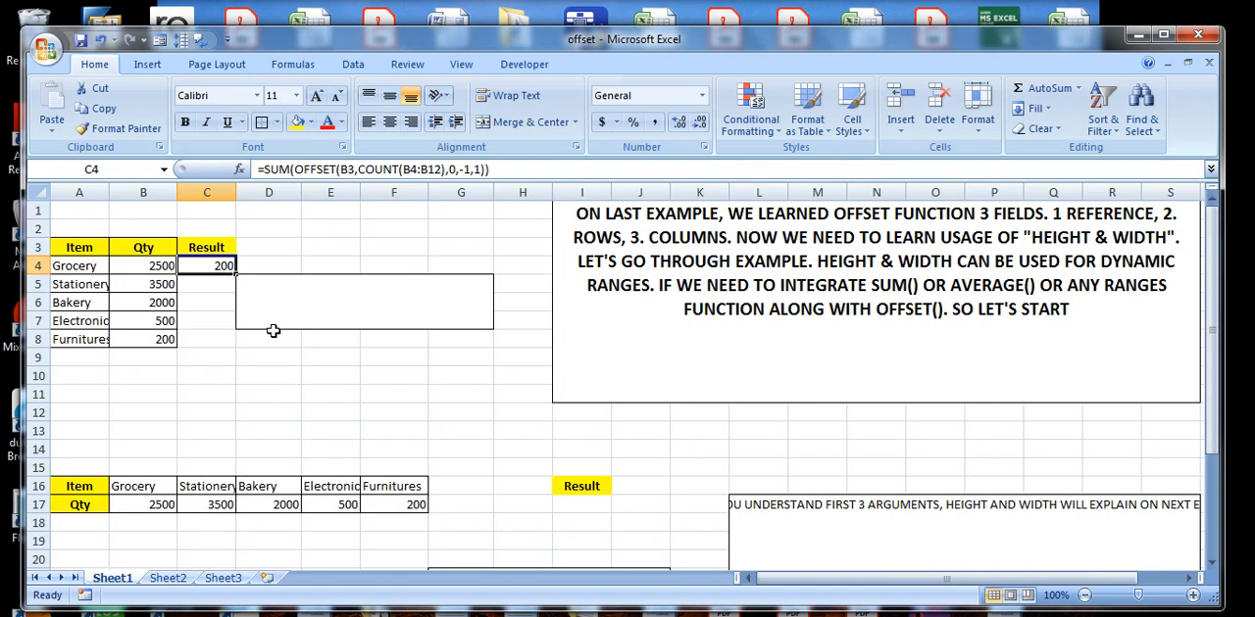
click(468, 169)
key(BackSpace)
text(2)
key(Return)
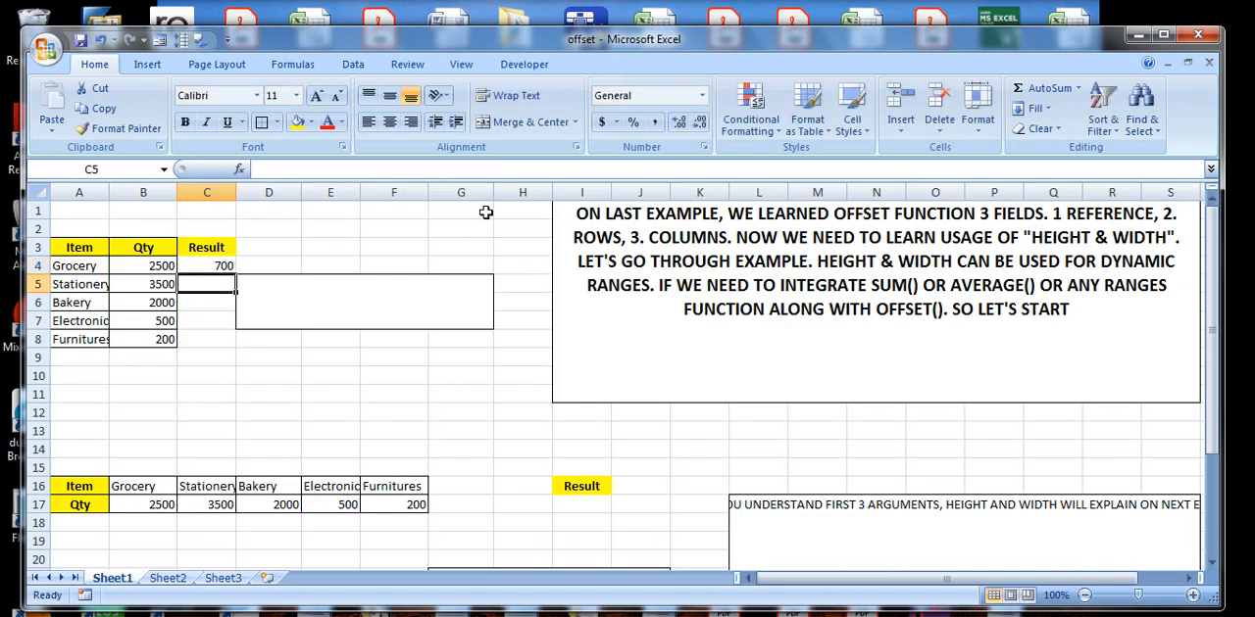
click(282, 312)
click(223, 266)
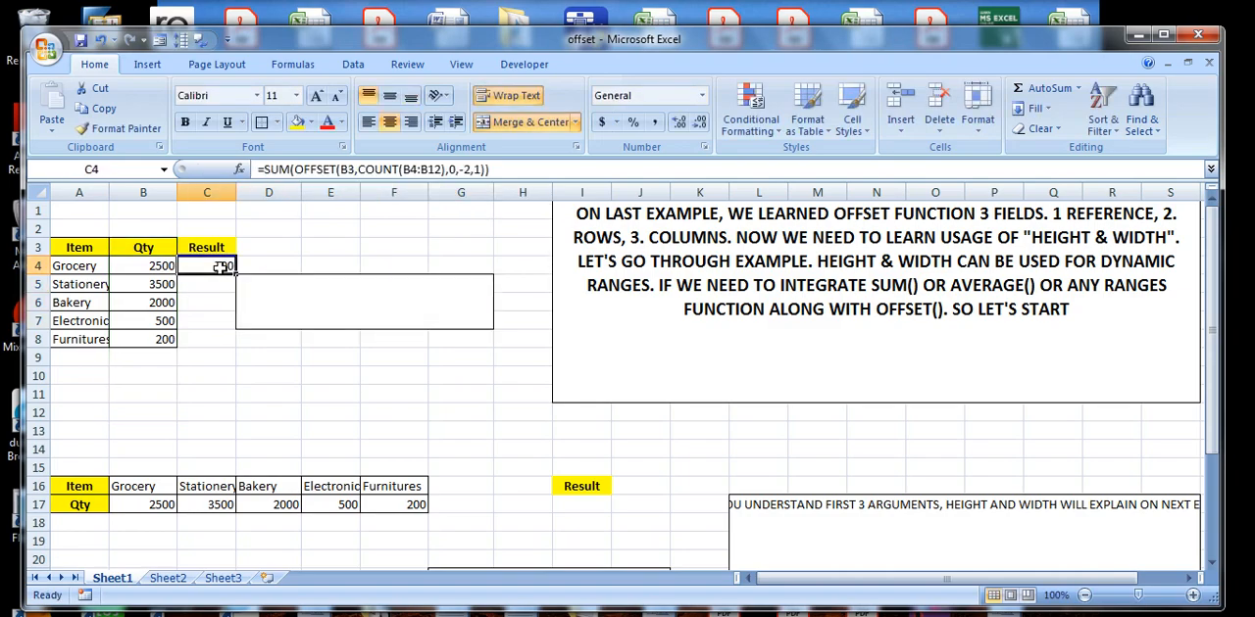
Write "HERE WE GET THE RESULT AS 700." in the merged box at D5 beside the Qty table.
double_click(299, 292)
text(HERE WE )
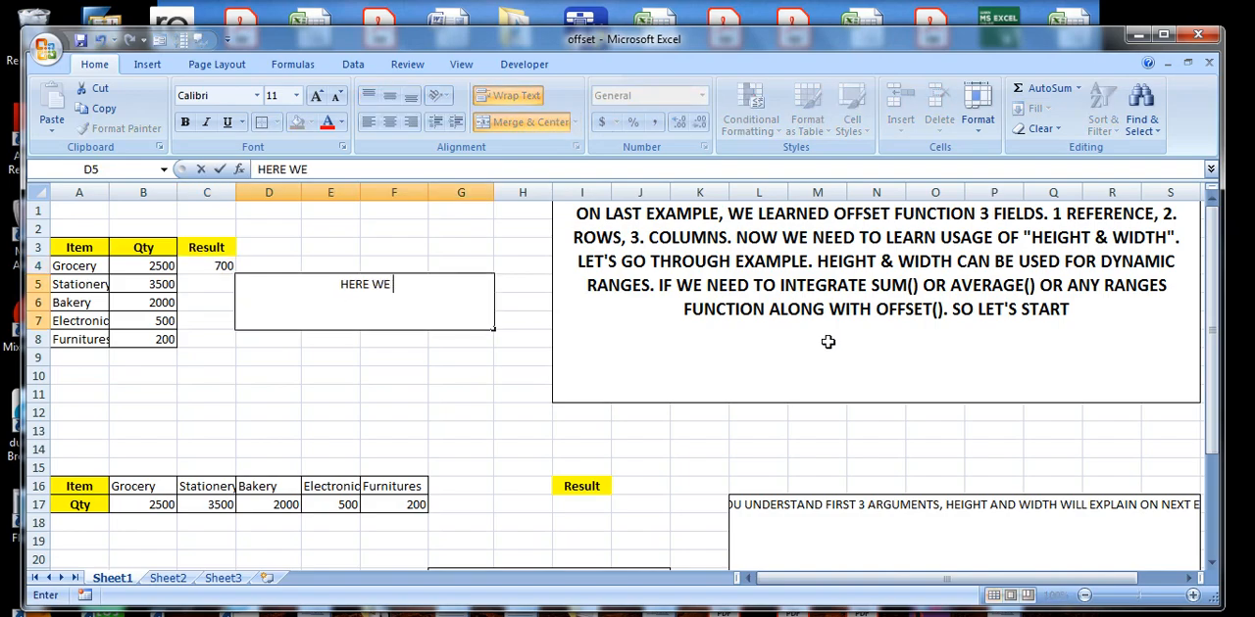
text(GET THE RESULAT)
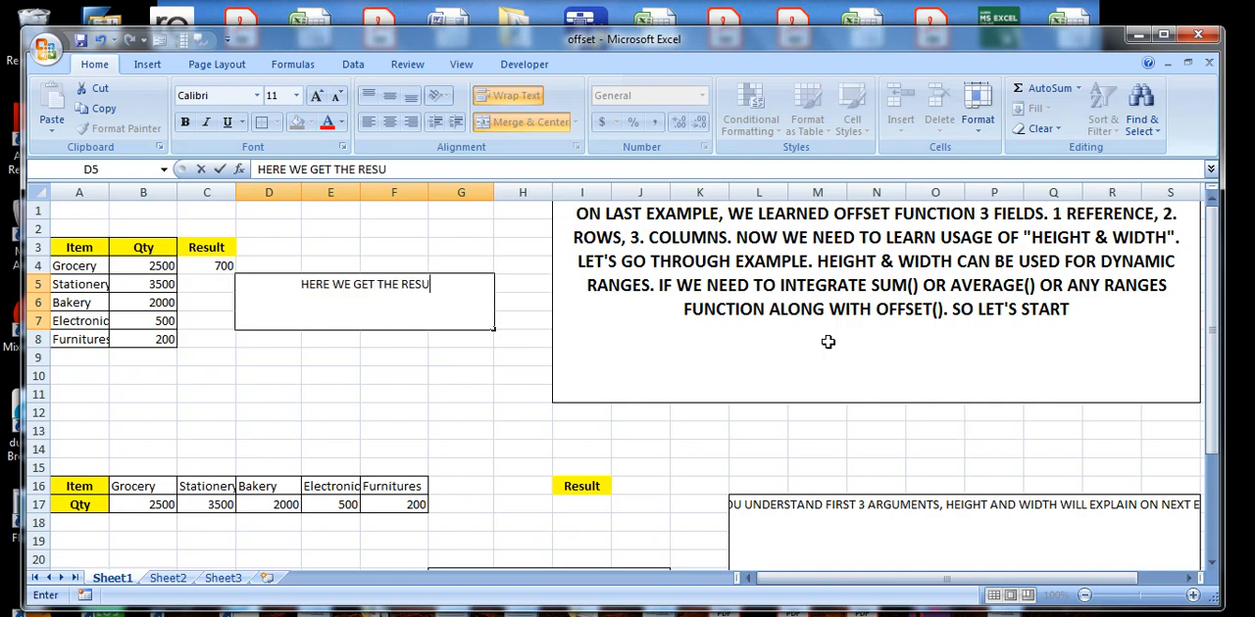
key(BackSpace)
key(BackSpace)
text(T A)
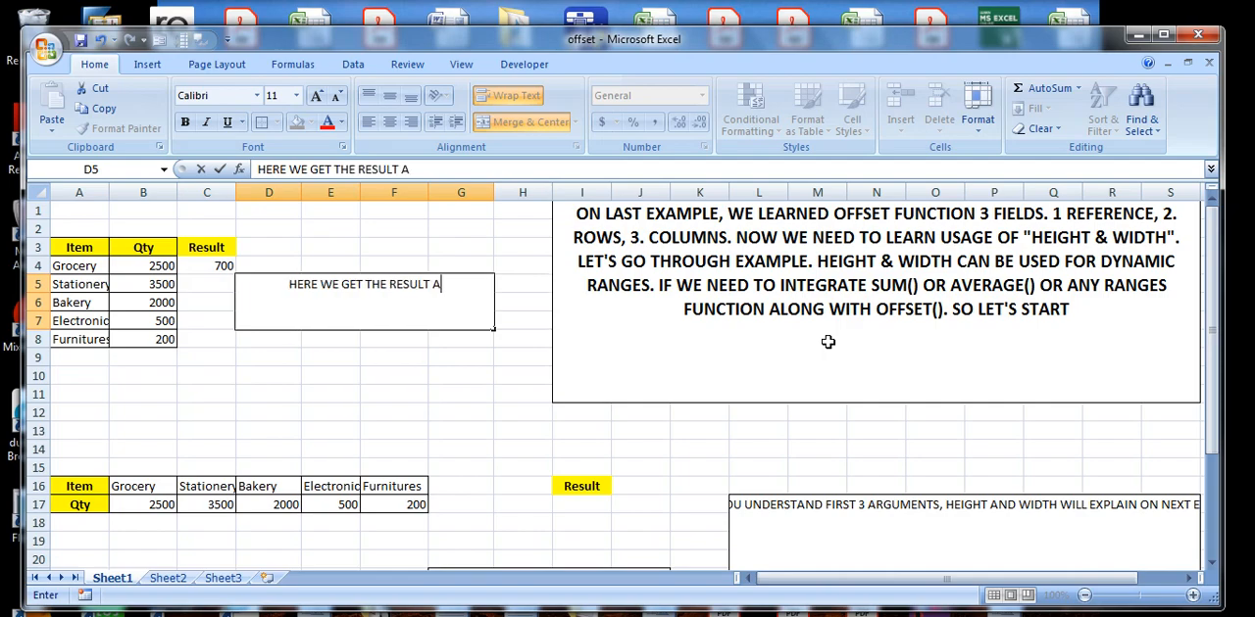
text(S 7)
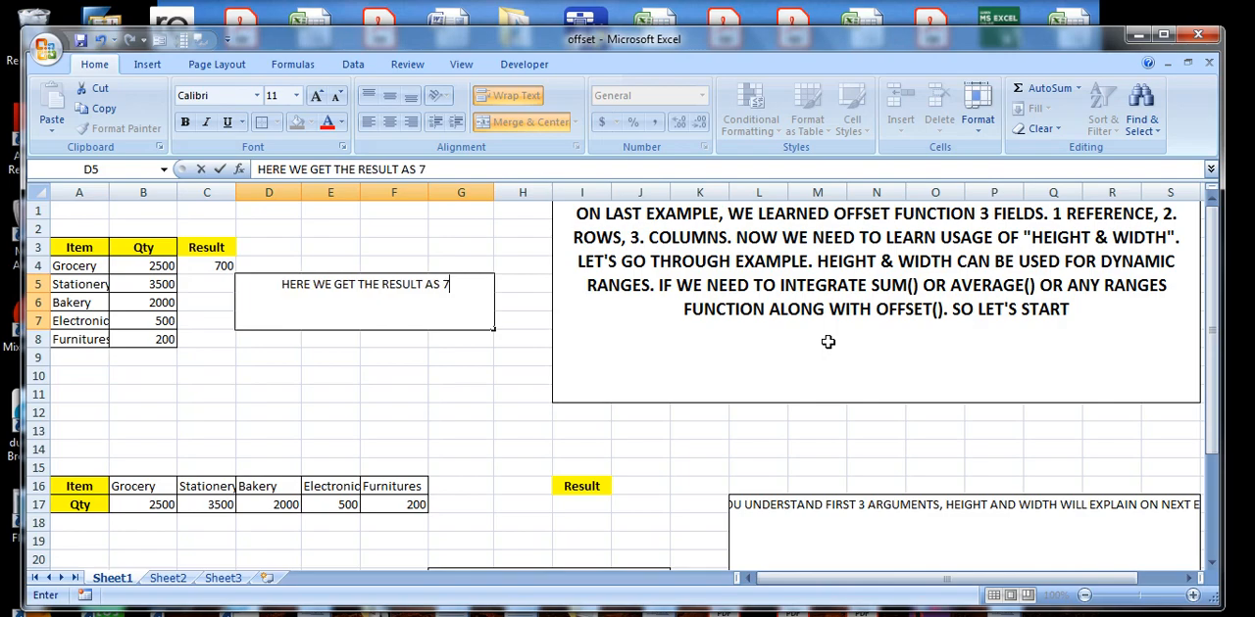
text(00.)
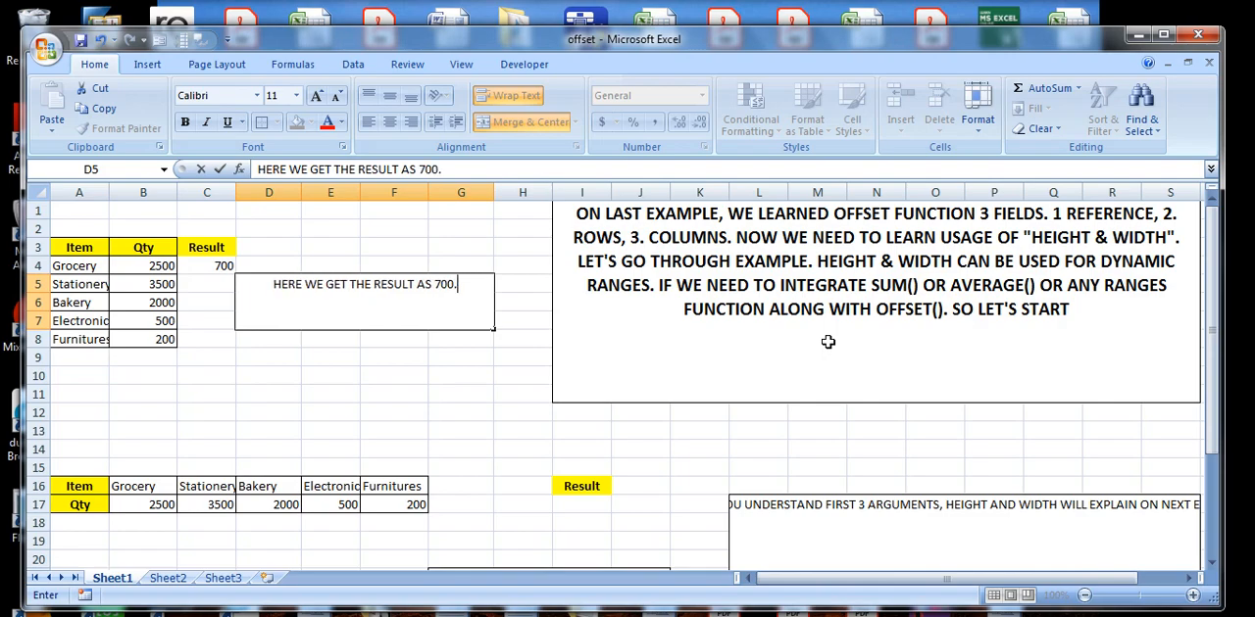
text( HOW W)
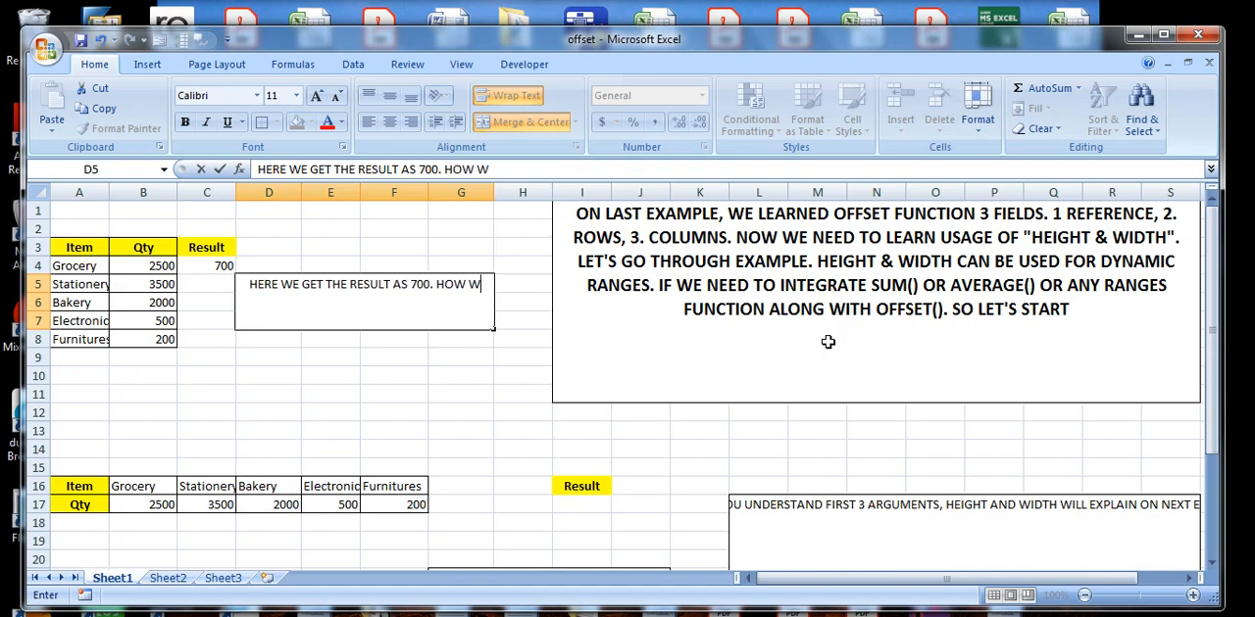
text(E GET IT)
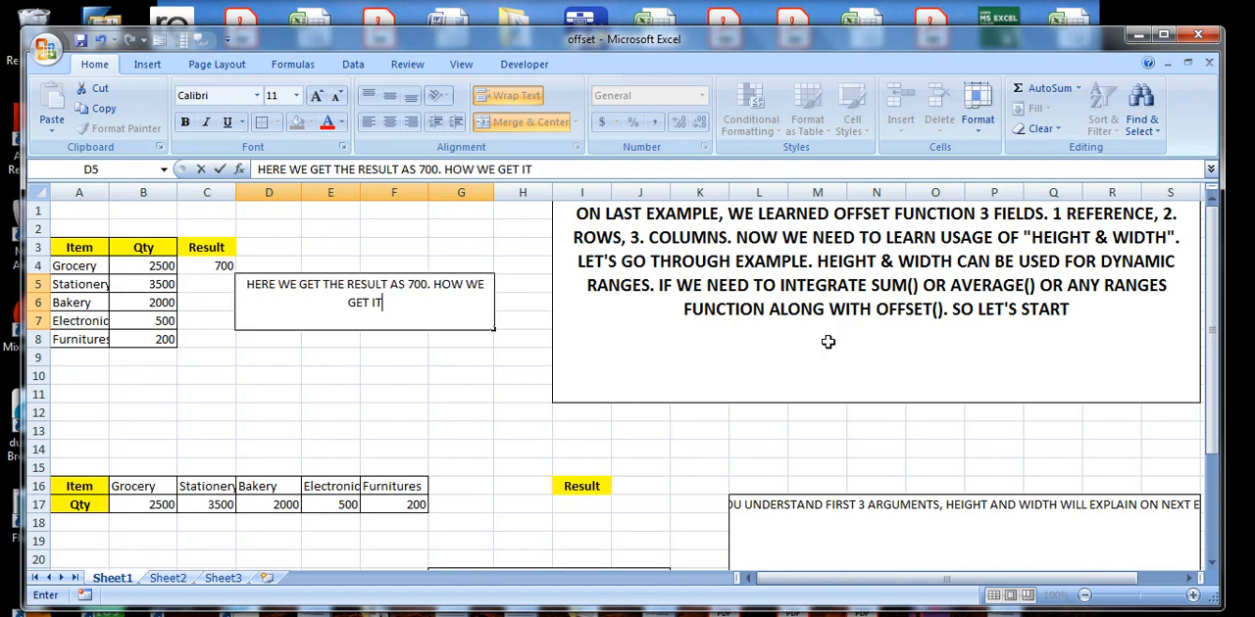
text(. LET'S INVESTIGAGE)
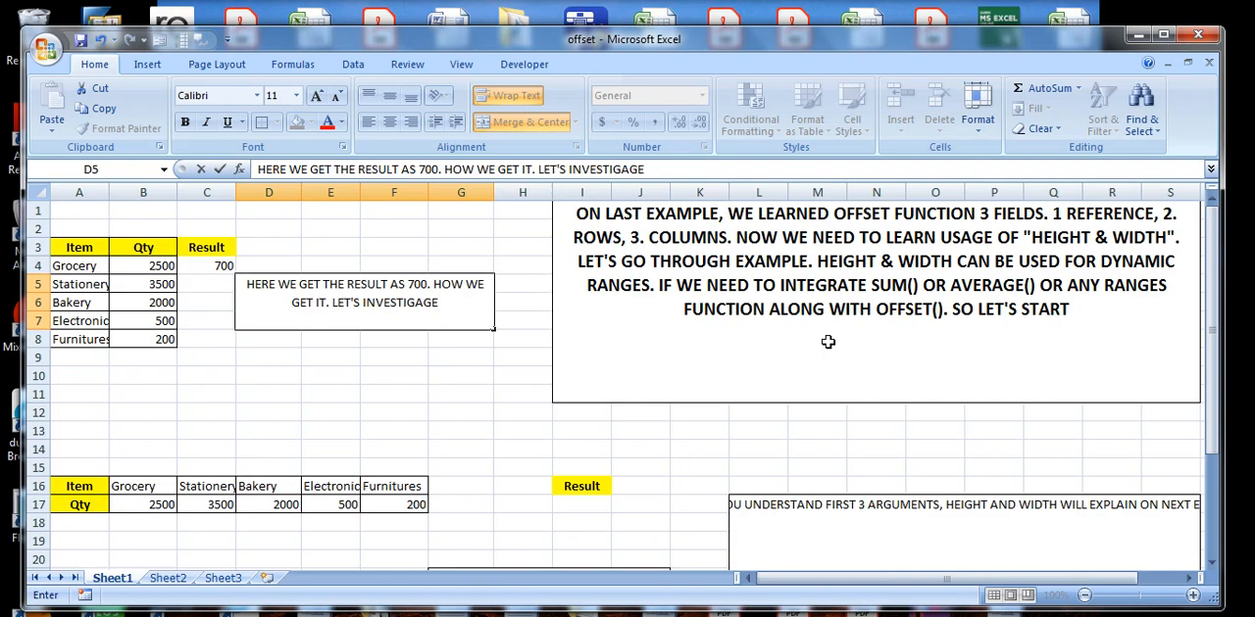
Extend the note in the D5 box with "HOW WE GET IT. LET'S INVESTIGAGE" and commit it.
drag(405, 285, 371, 305)
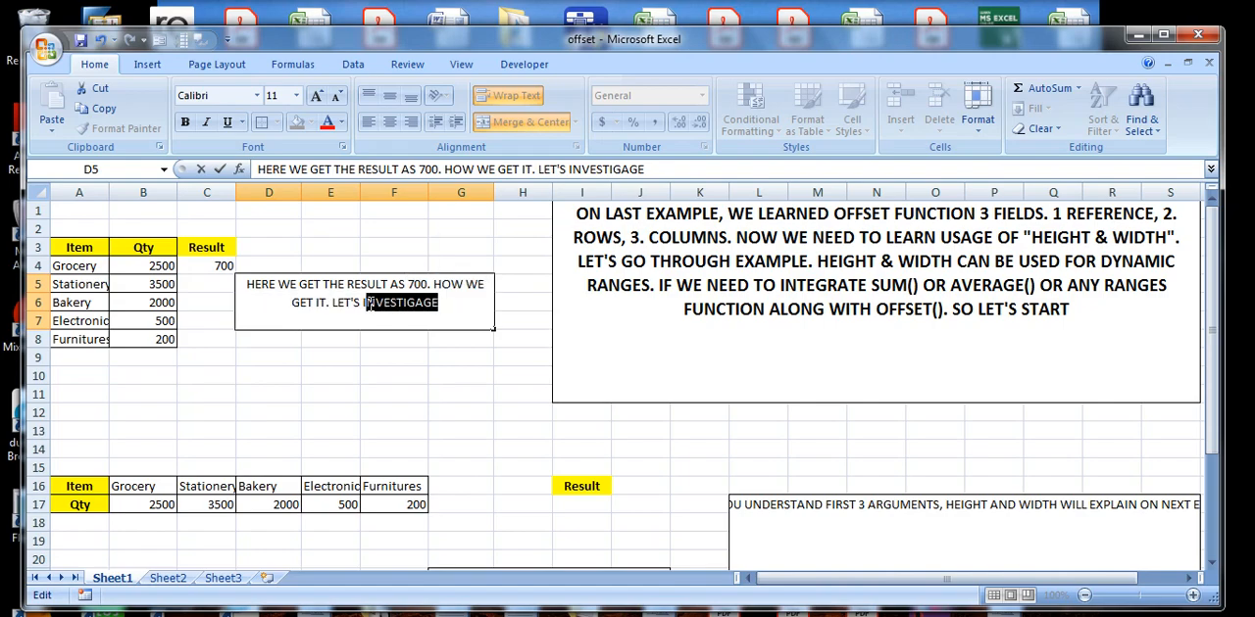
click(196, 268)
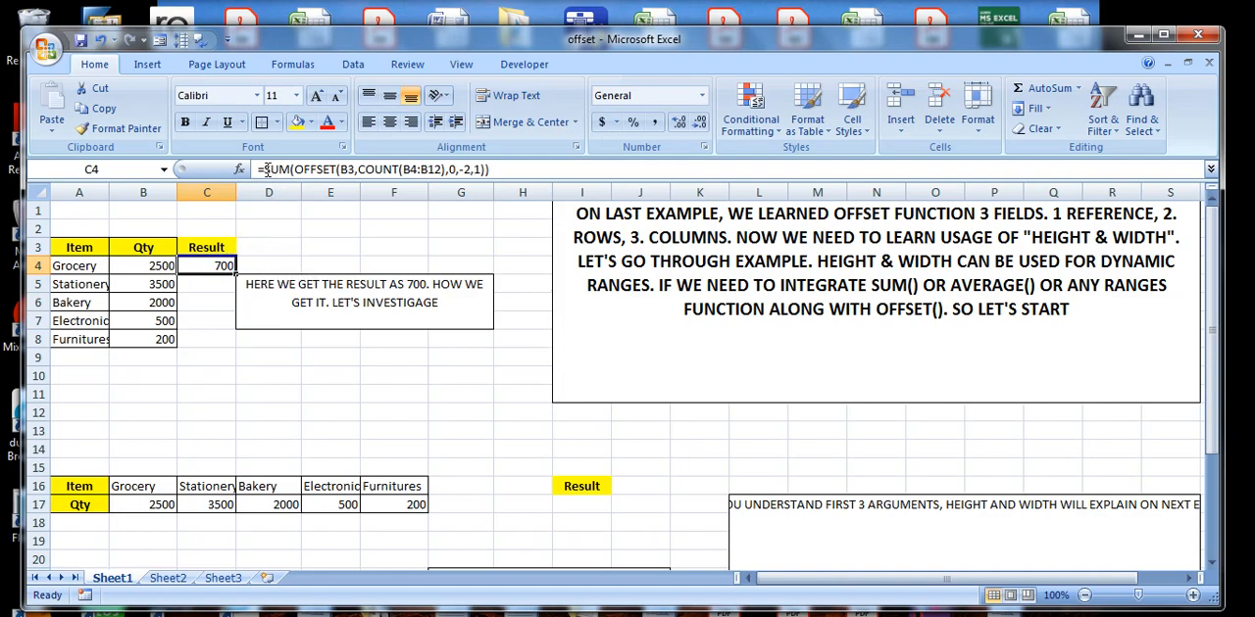
Replace the note in the merged D5 box with "SUM FUNCTION CAN BE USED TO GET SUM OF RANGES" and commit it.
double_click(437, 300)
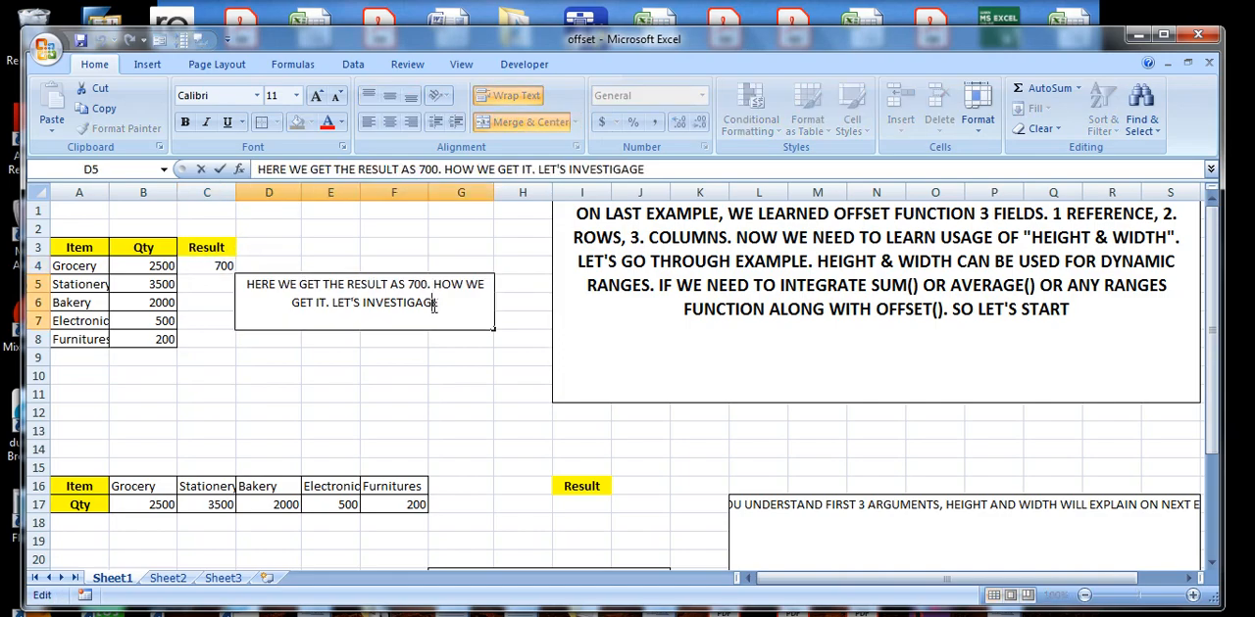
drag(439, 301, 247, 284)
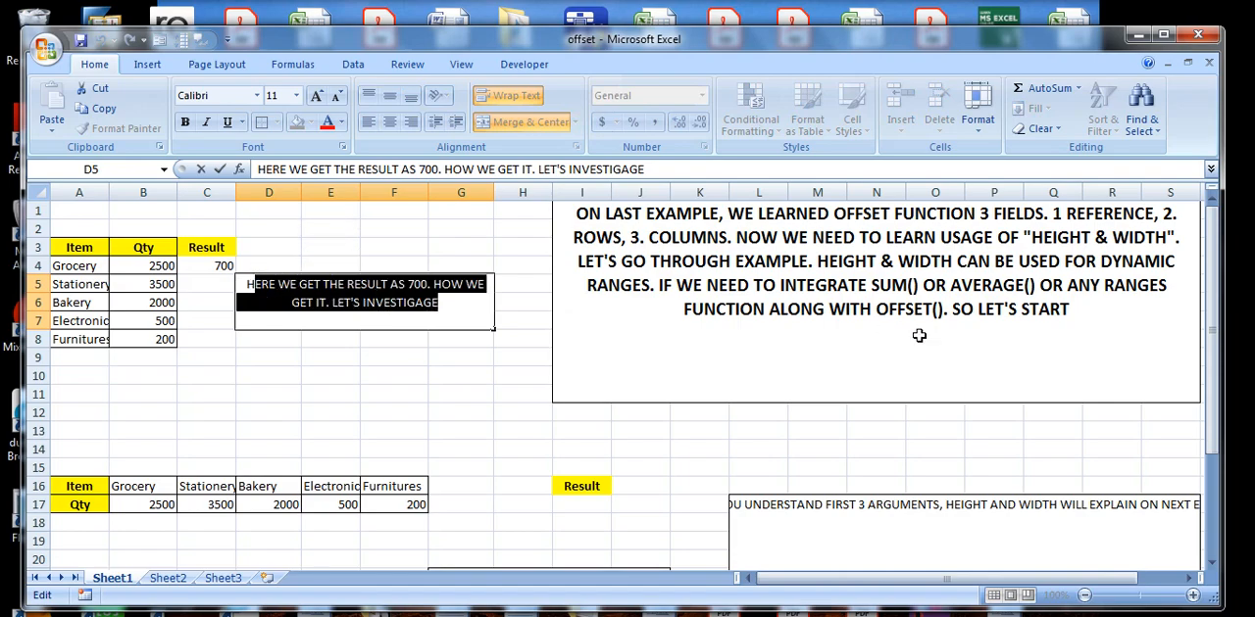
key(Delete)
text(SUM)
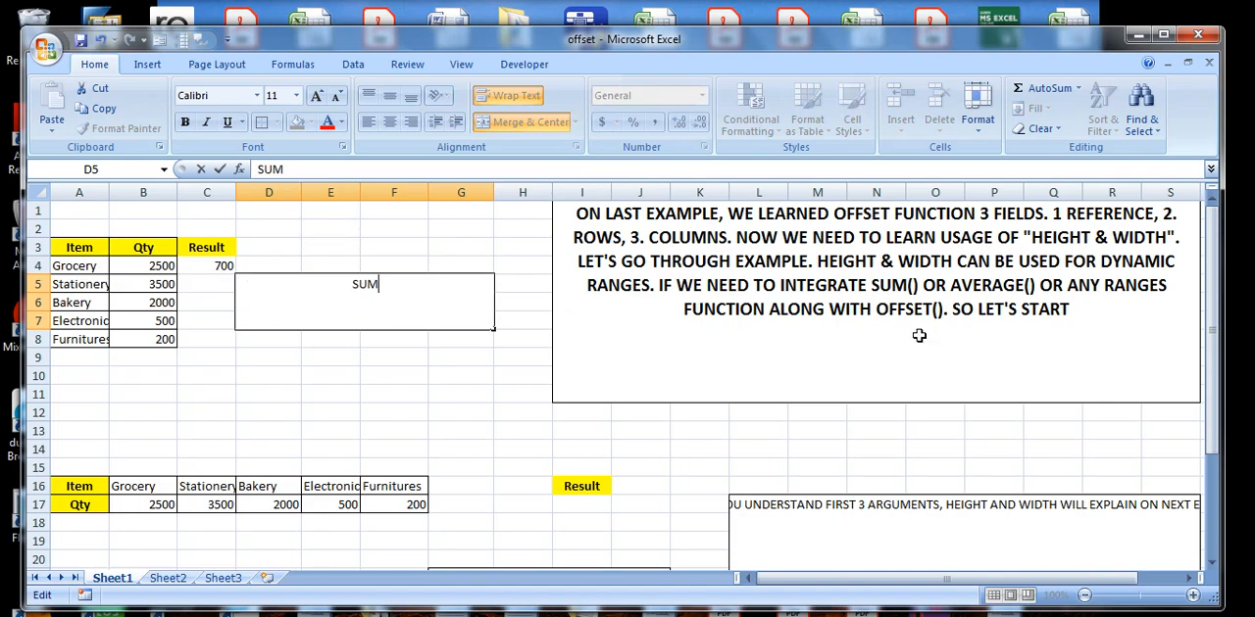
text( FUNCTION )
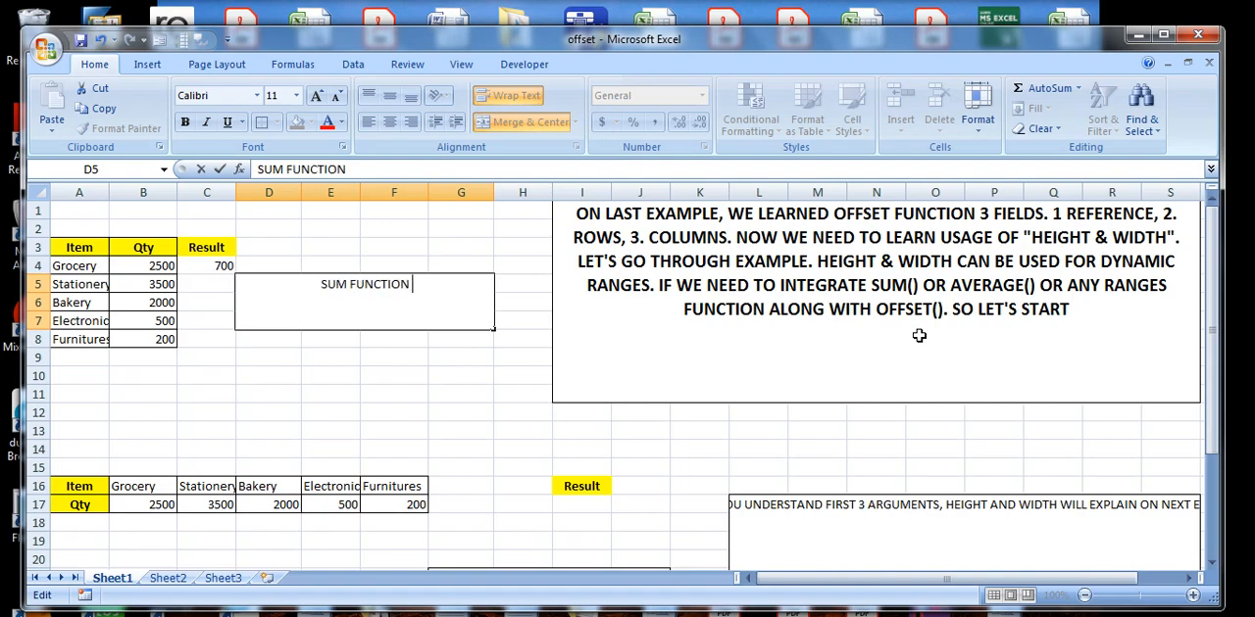
text(CAN B)
key(BackSpace)
text(BE)
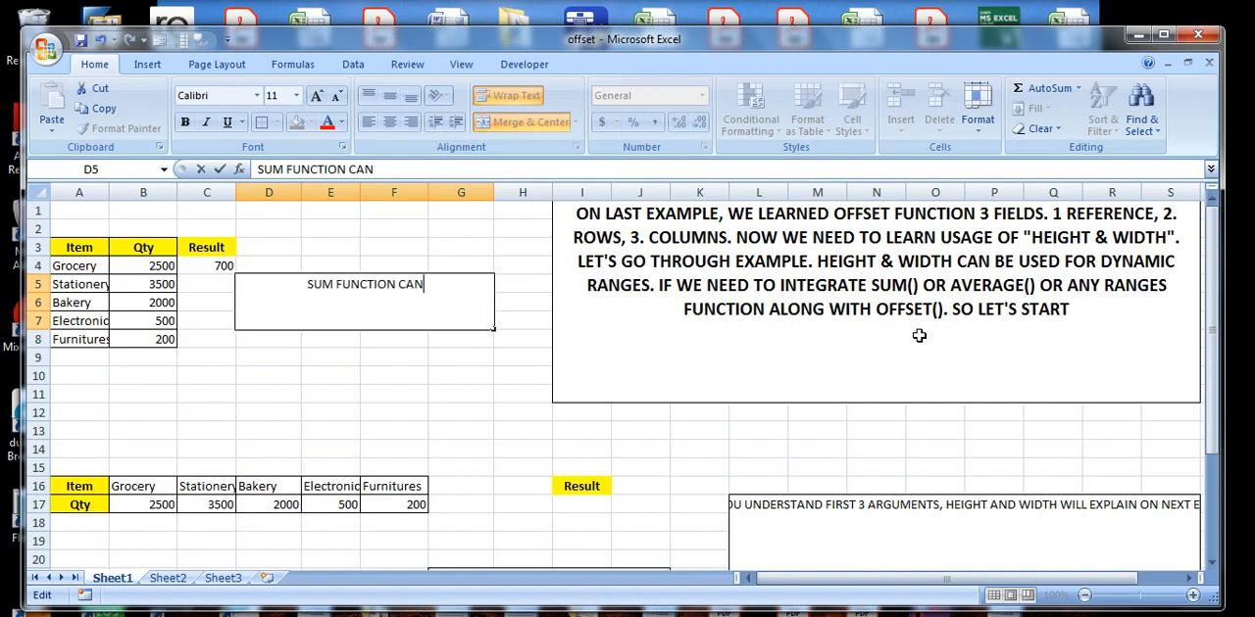
text( USED )
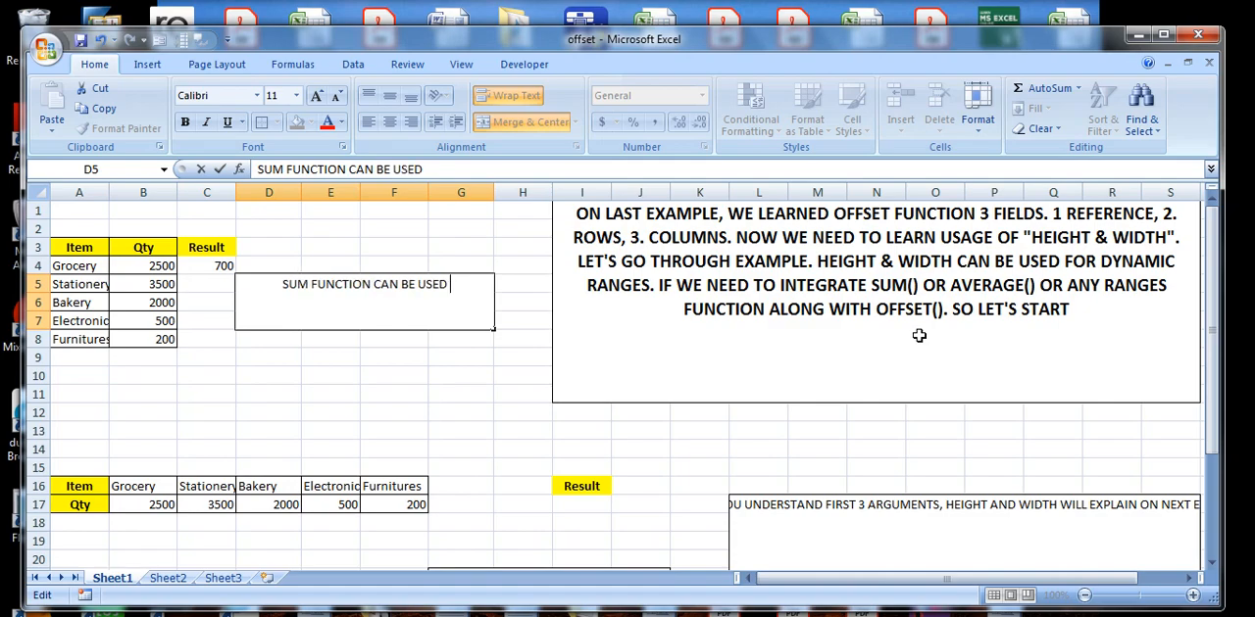
text(TO GET )
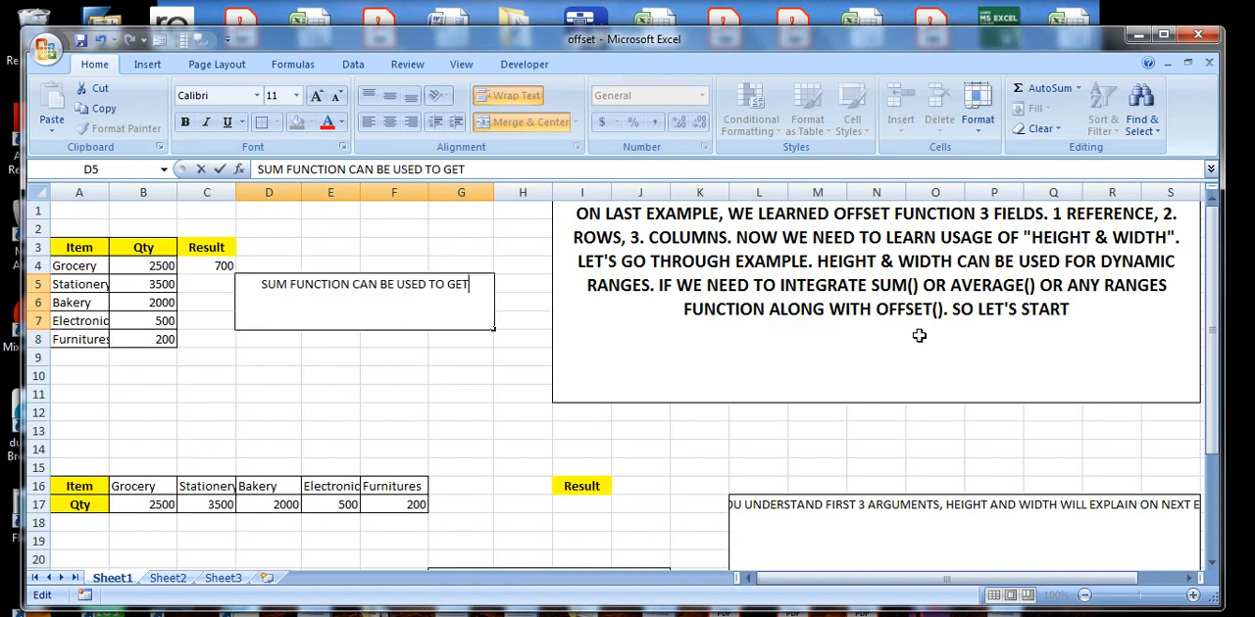
text(SUM)
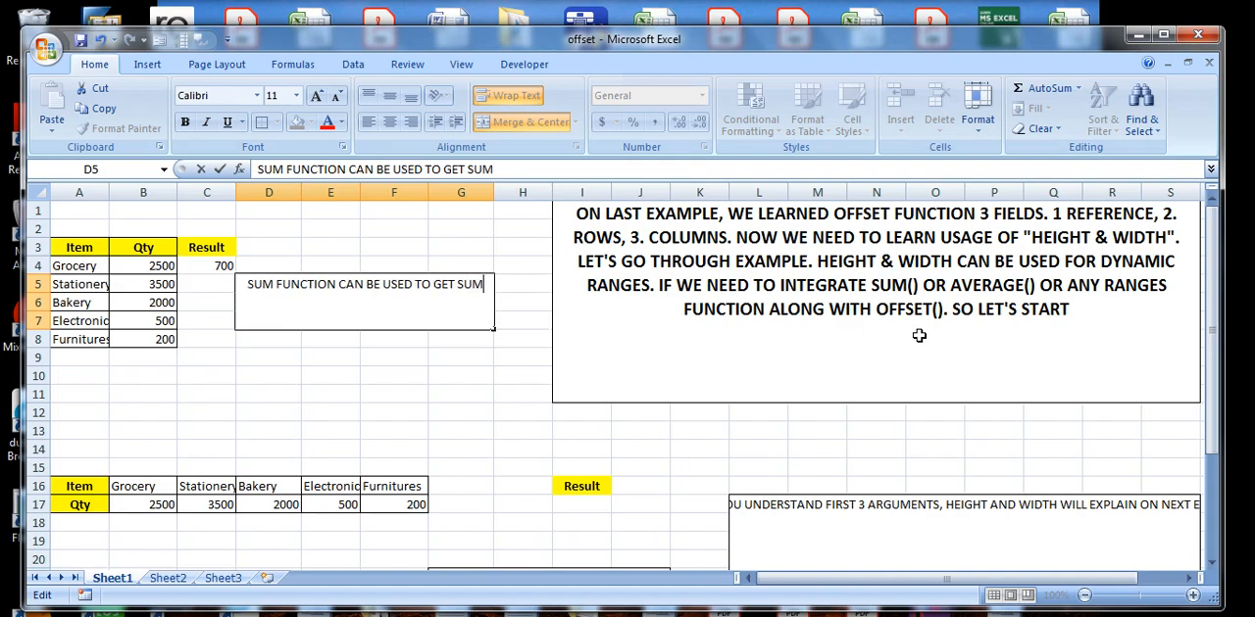
text( OF RANGES)
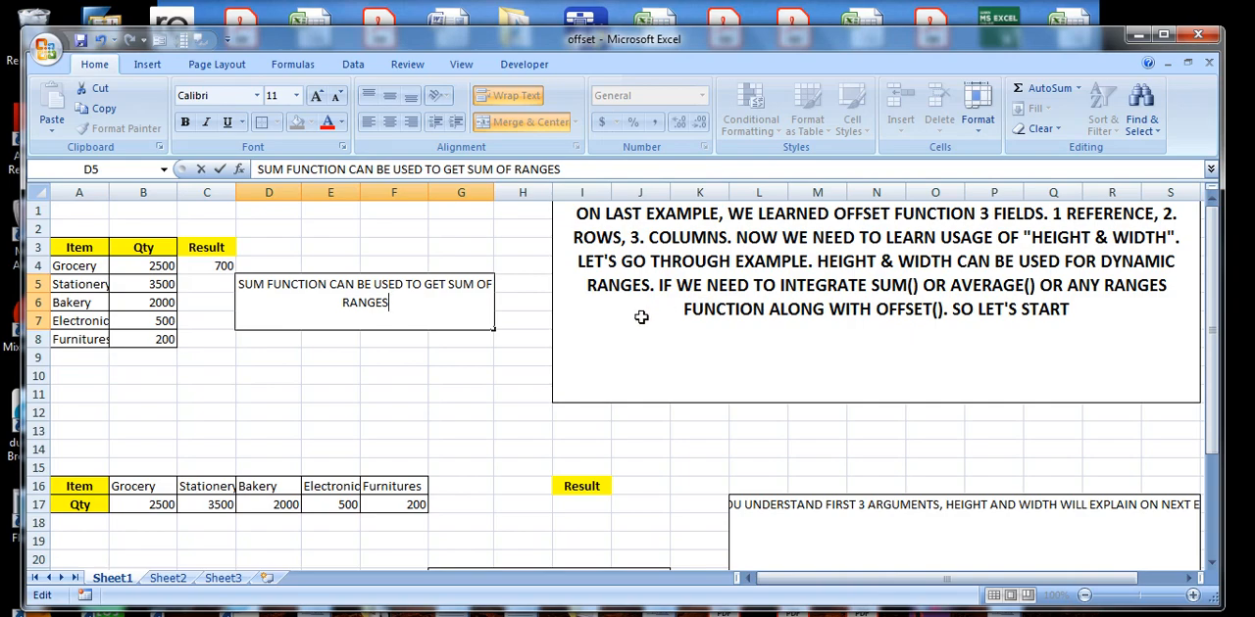
click(219, 267)
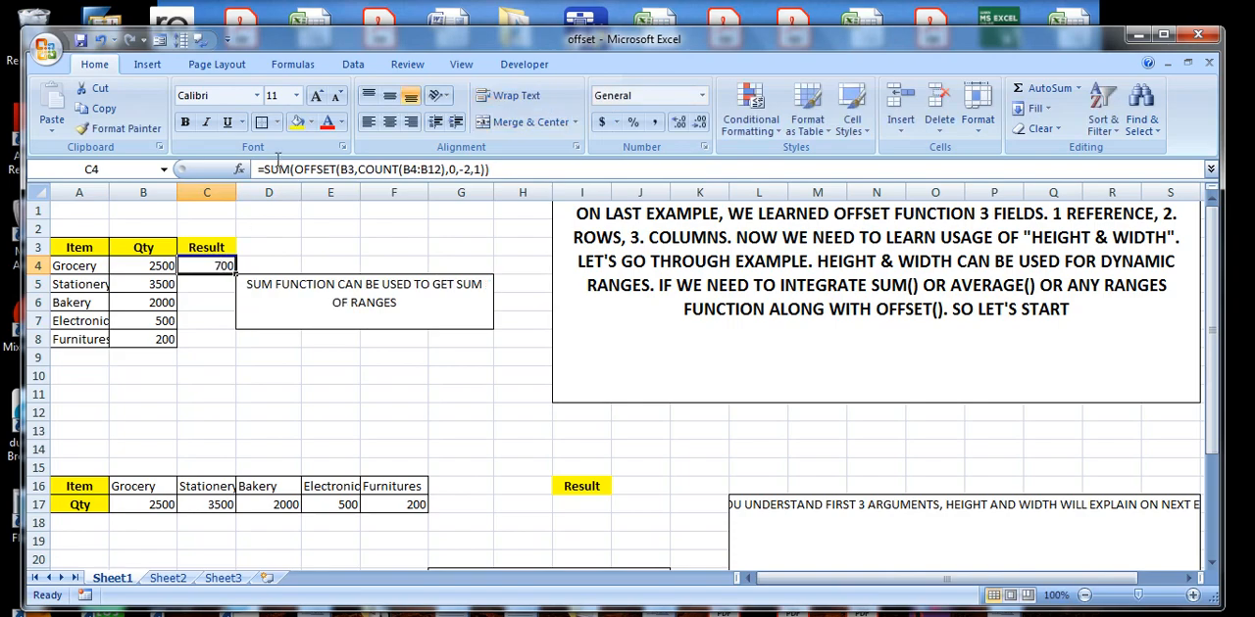
Clear the note in the D5 box and open the C4 formula to inspect the OFFSET function's arguments.
double_click(398, 304)
drag(398, 305, 241, 283)
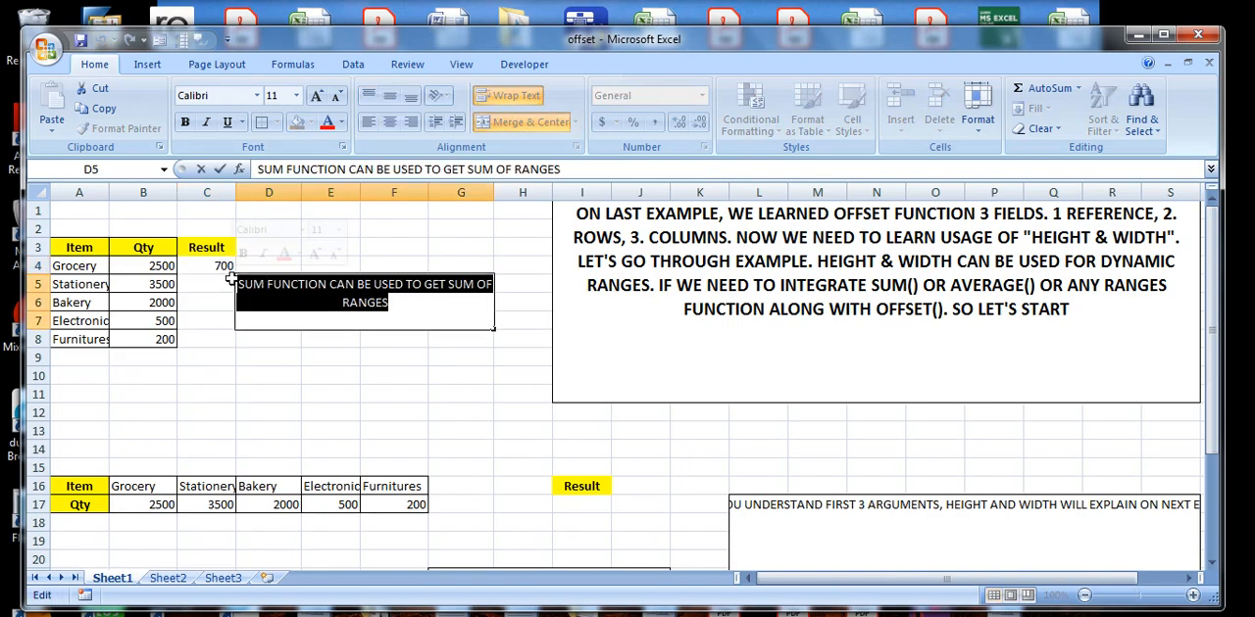
key(BackSpace)
click(219, 262)
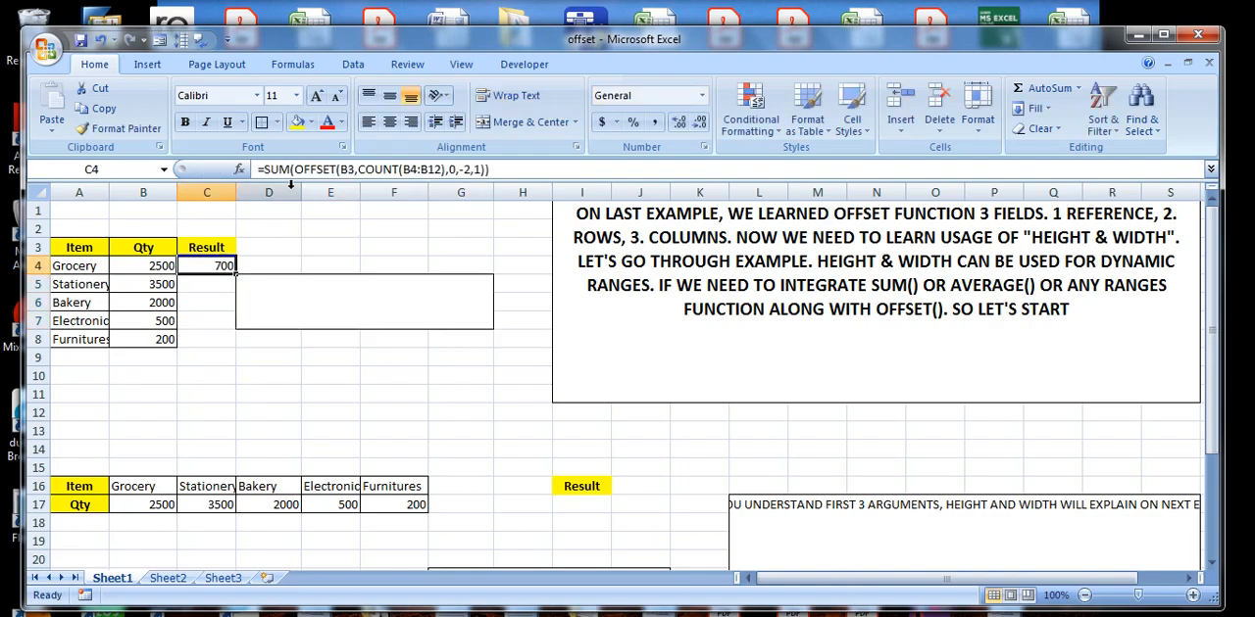
click(317, 170)
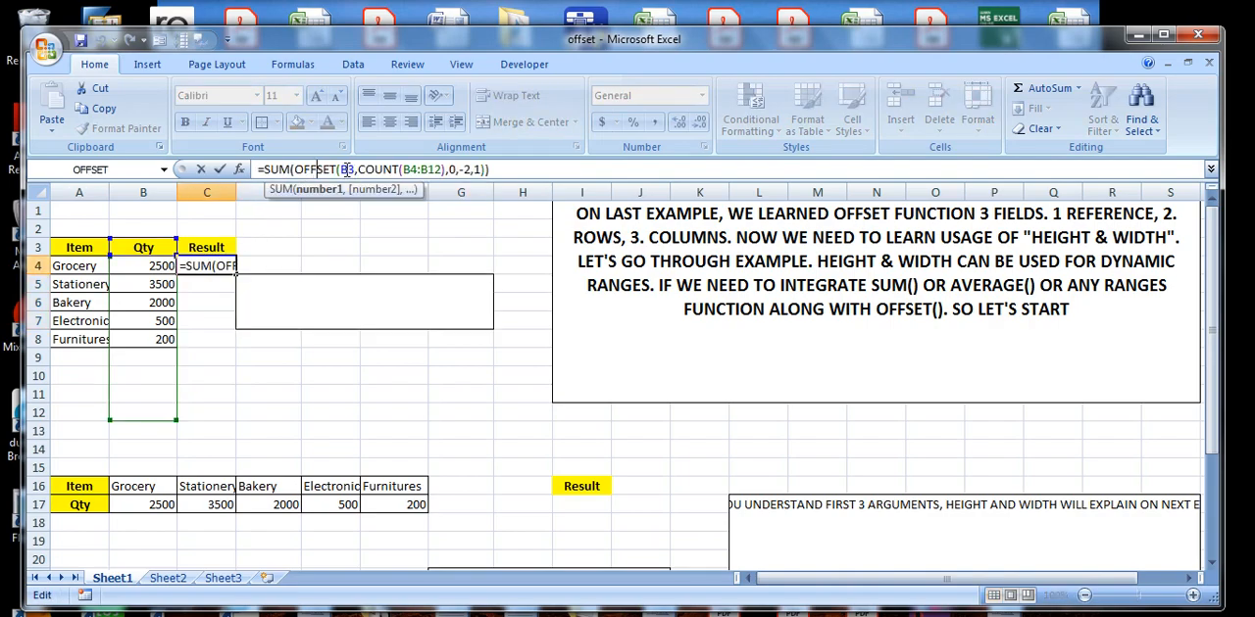
Write "REFENCE ALREADY EXPAINED ON LAST EXAMPLE" in the empty D5 note box and commit it.
click(333, 287)
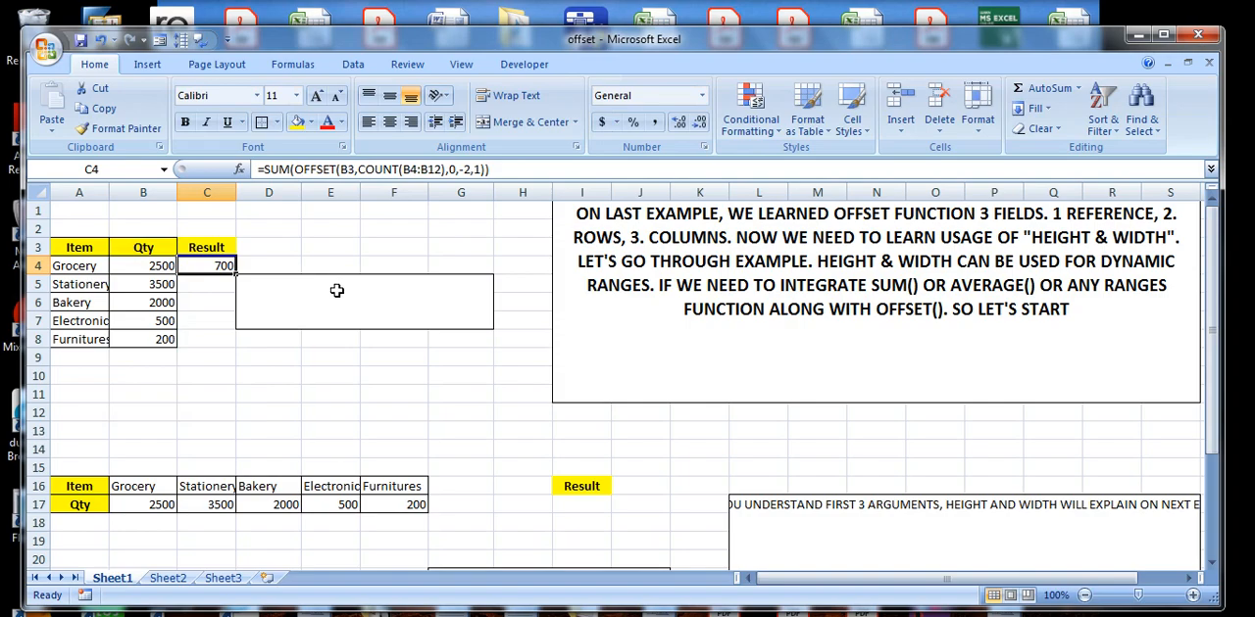
text(REFER)
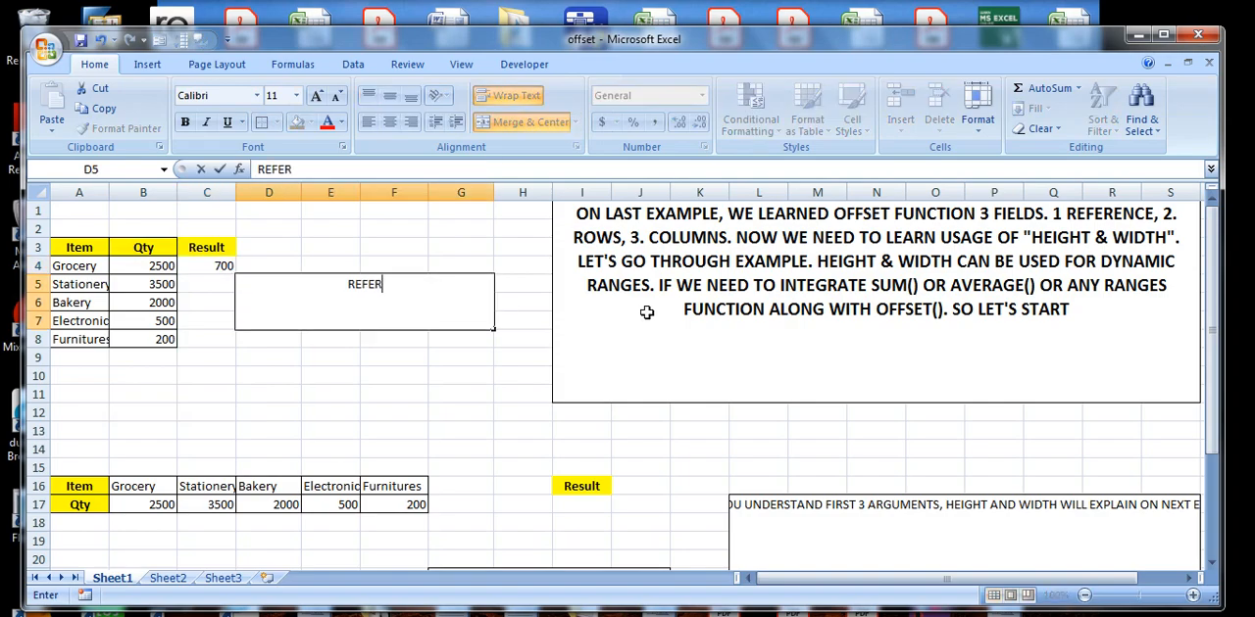
key(BackSpace)
text(NCE ALRE)
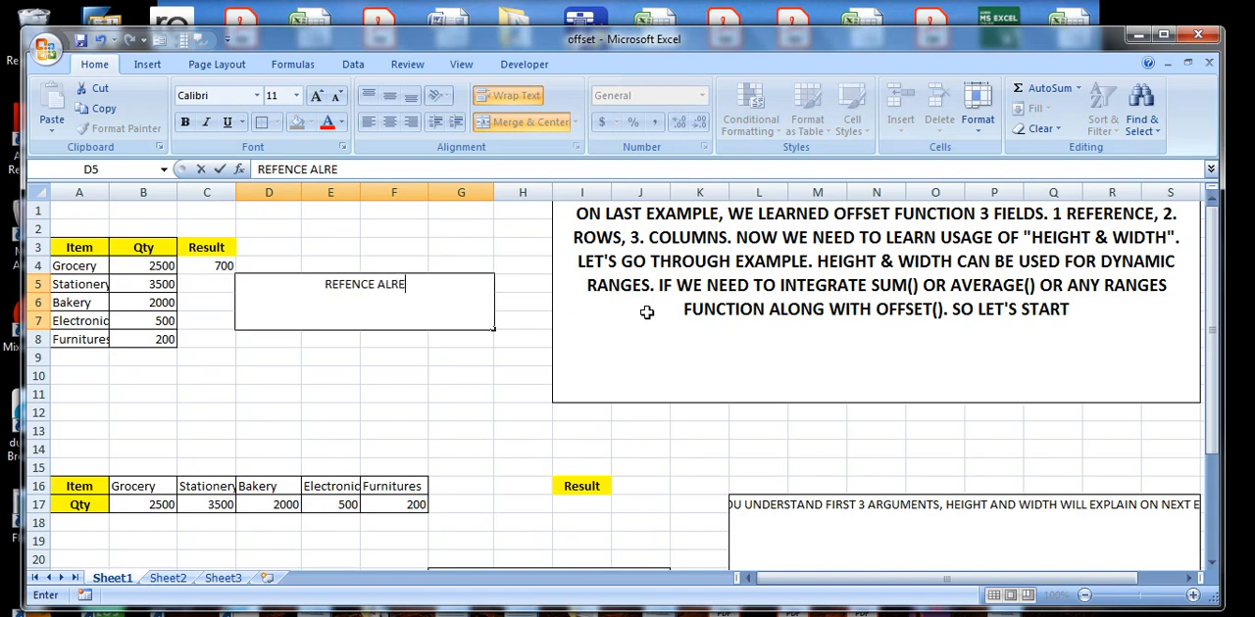
text(ADY EXPA)
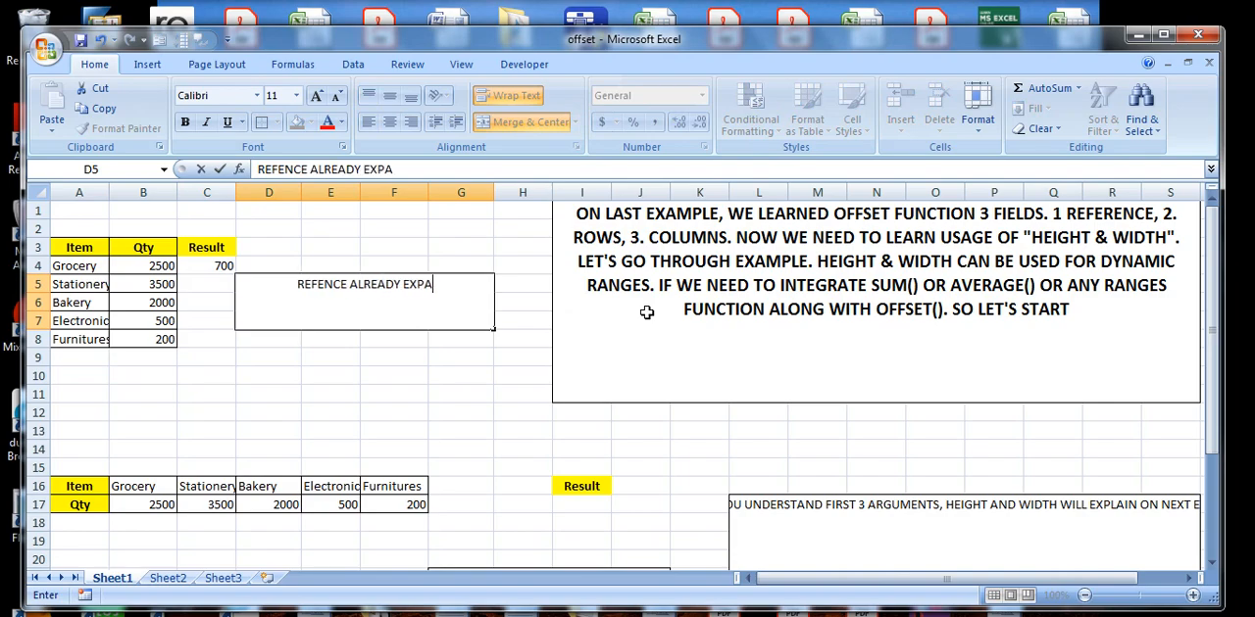
text(INED ON L)
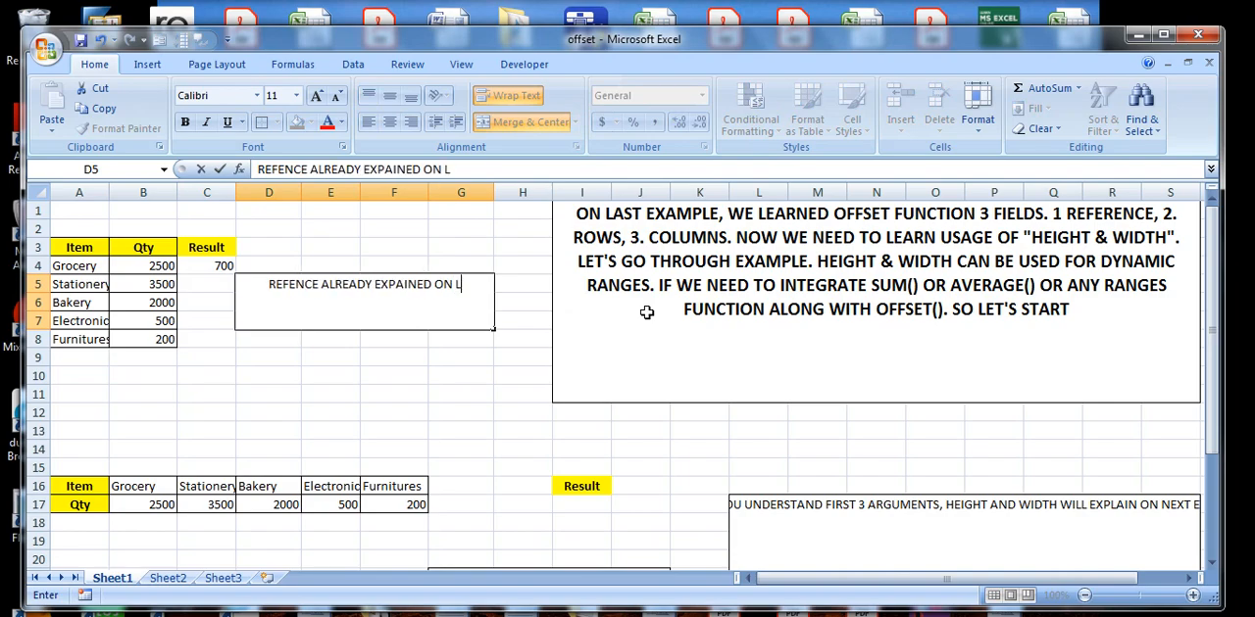
text(AST EXAMPKLE)
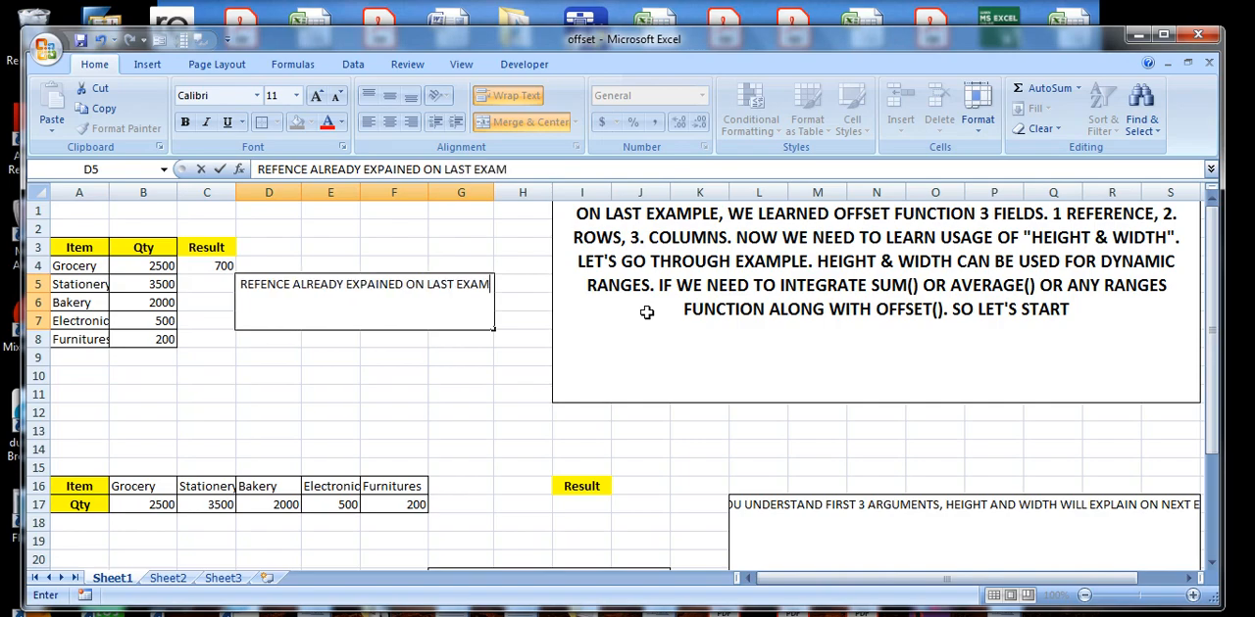
key(BackSpace)
key(BackSpace)
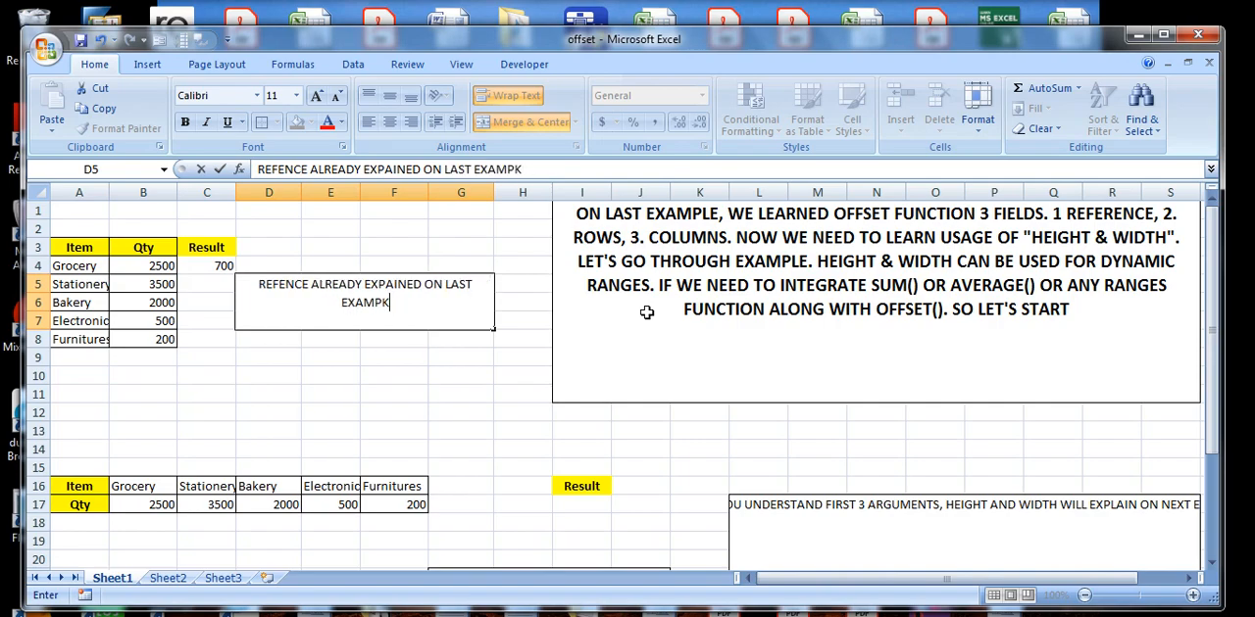
key(BackSpace)
text(LE)
click(440, 367)
click(321, 301)
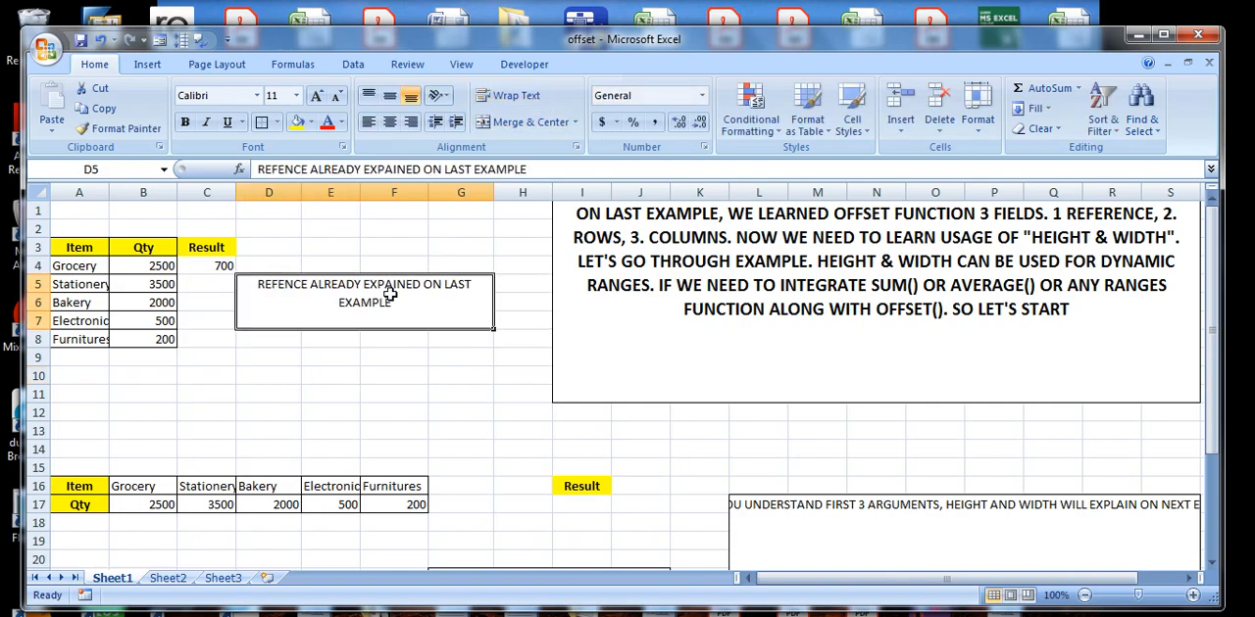
Check the C4 formula and replace the D5 note with "COUNT FUNCTION CAN BE USED TO COUNT NUMBERS".
click(188, 265)
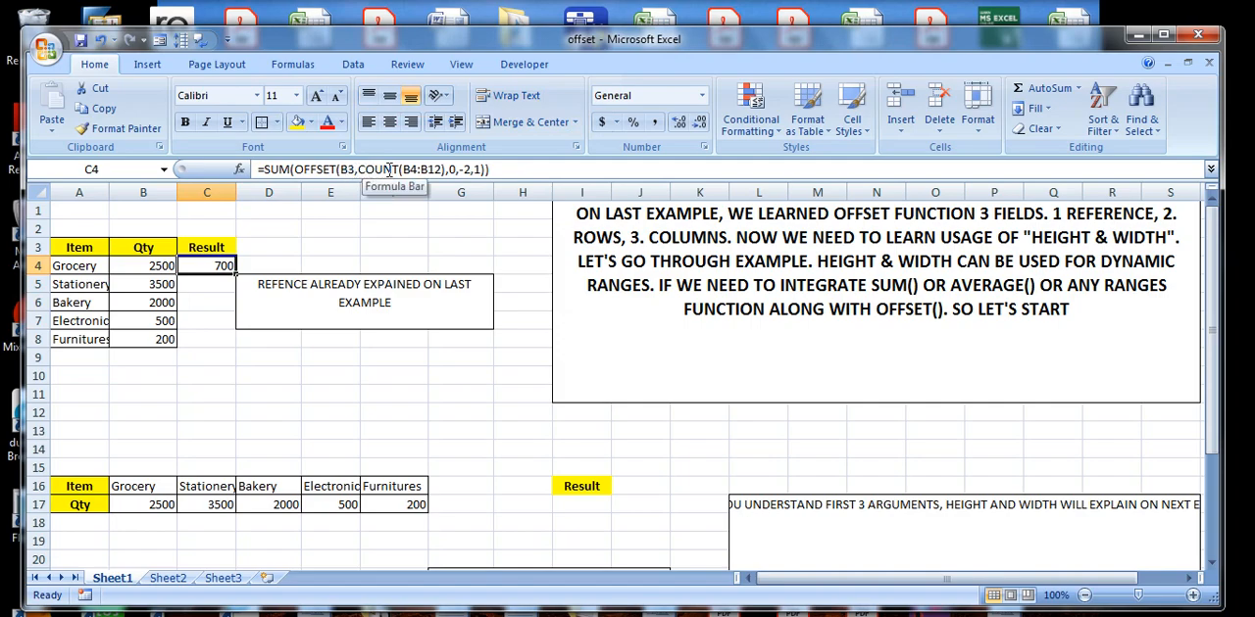
double_click(397, 300)
drag(394, 301, 258, 284)
text(COUNT FUNCTION CAN BE USED )
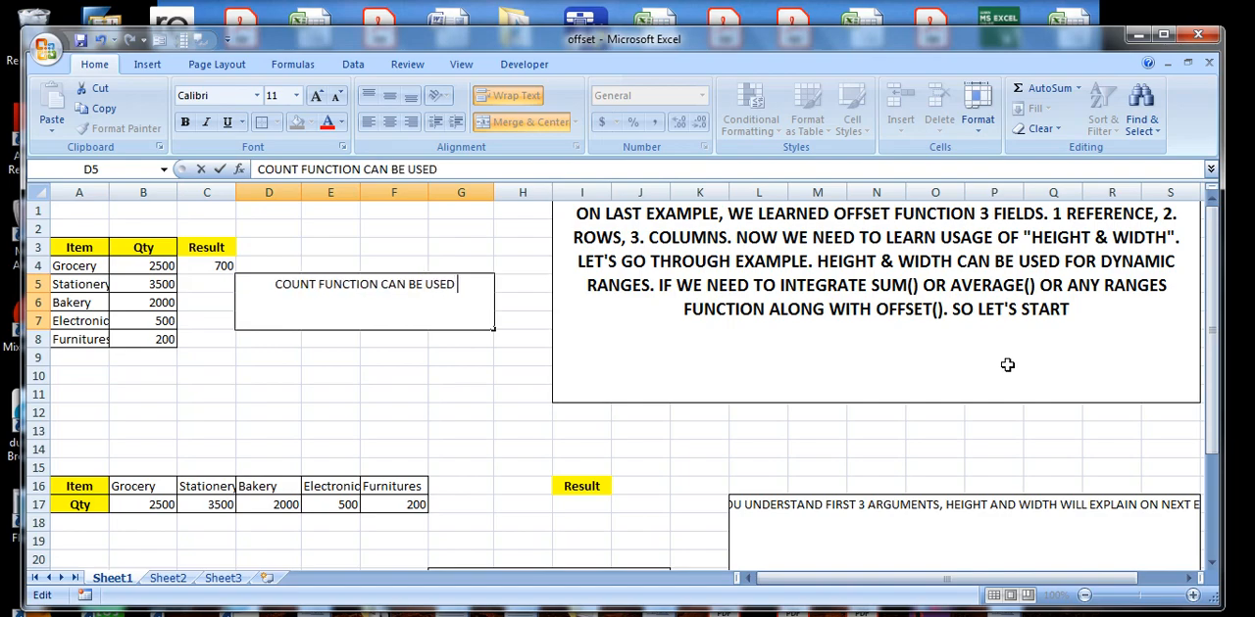
text(TO COUNT )
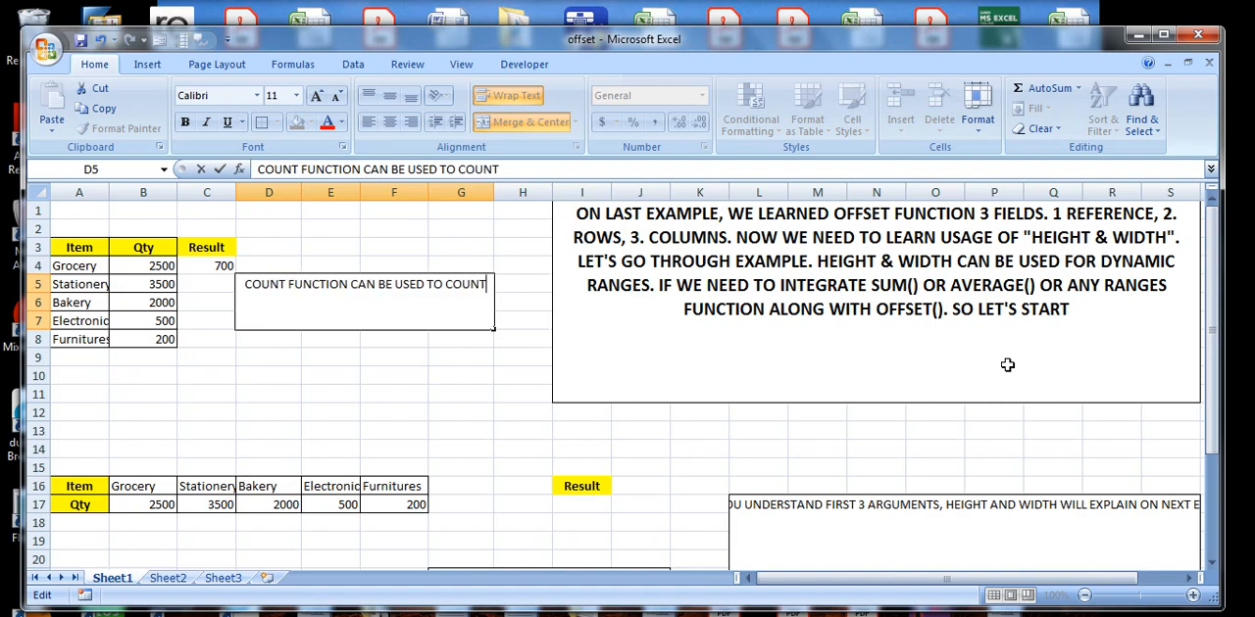
text(NUMBERS)
key(Return)
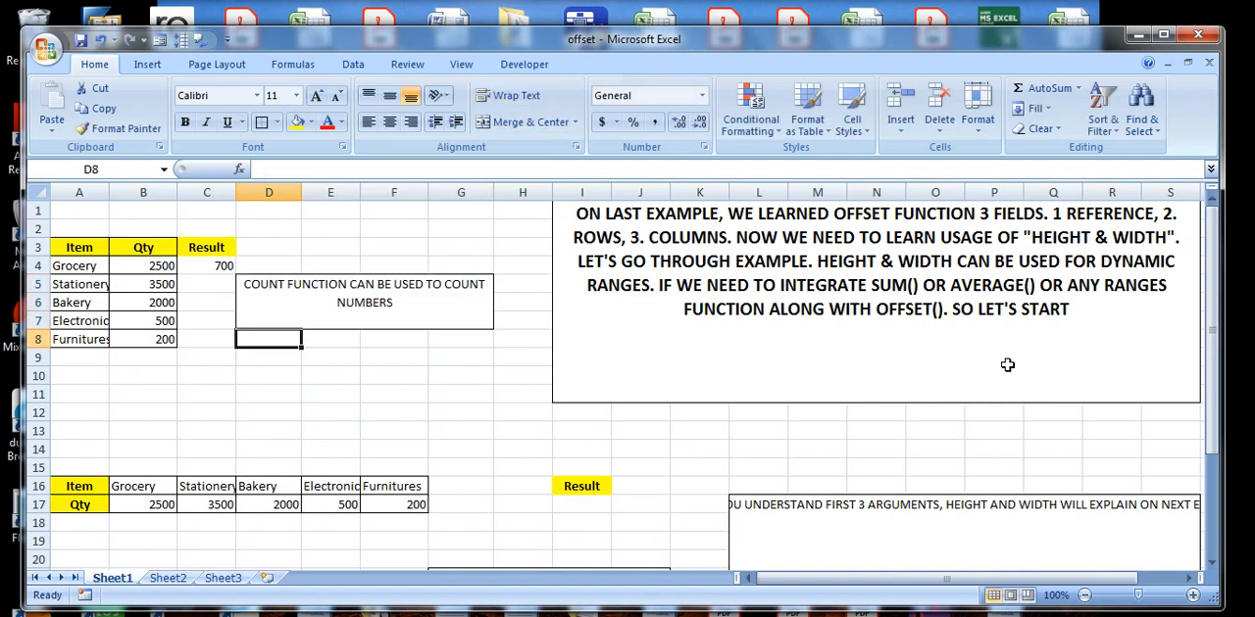
Clear the OFFSET height argument in the C4 formula, re-enter it as -2, and review the committed formula.
click(383, 299)
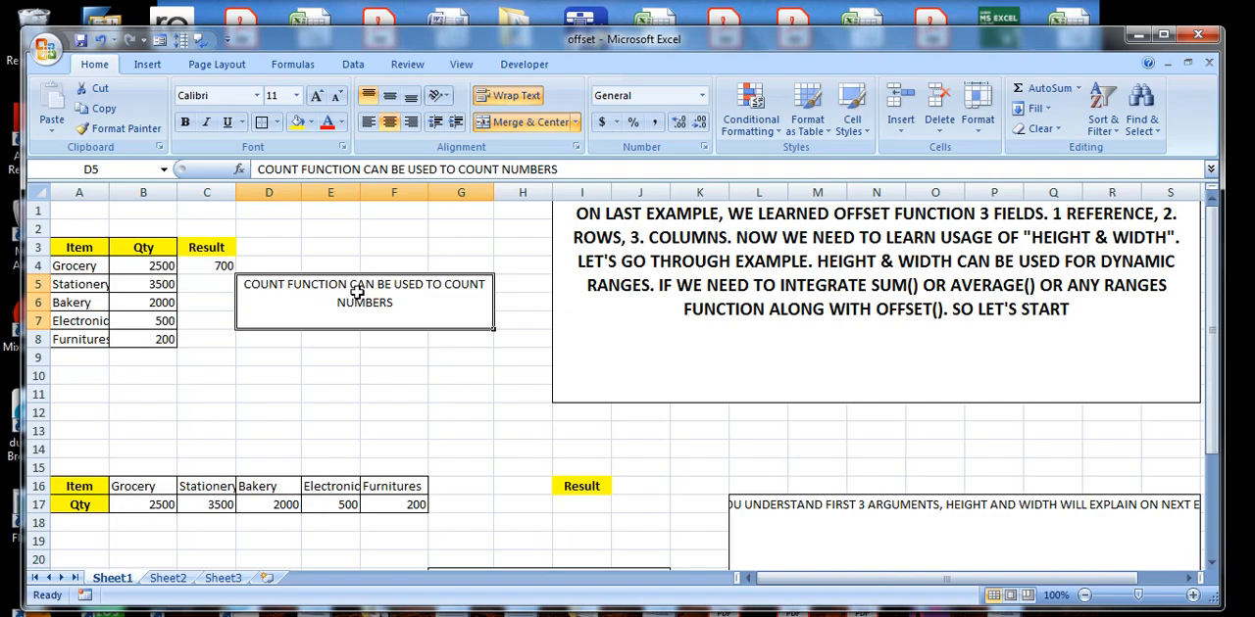
click(231, 266)
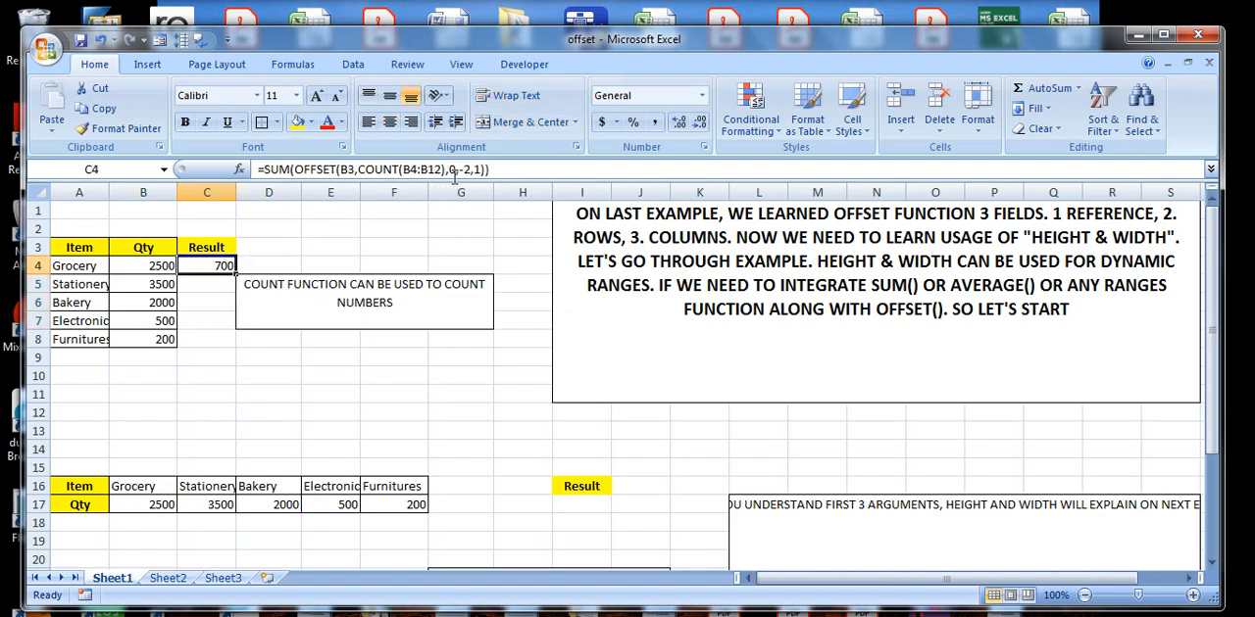
click(469, 169)
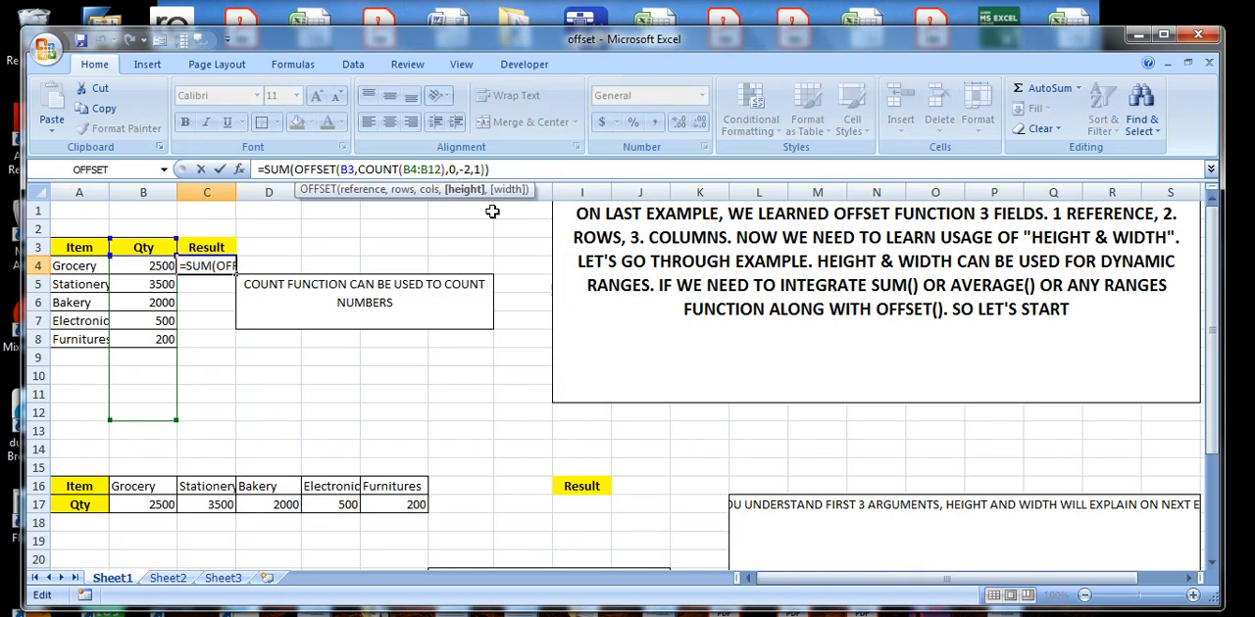
key(BackSpace)
key(BackSpace)
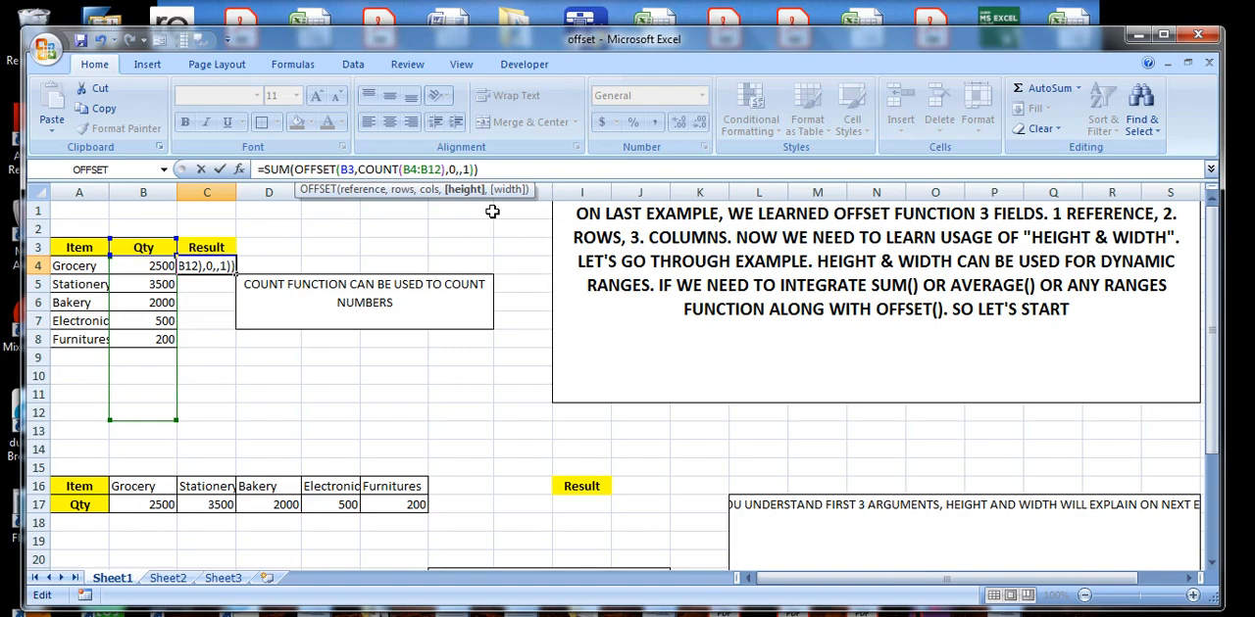
text(-2)
key(Return)
click(414, 294)
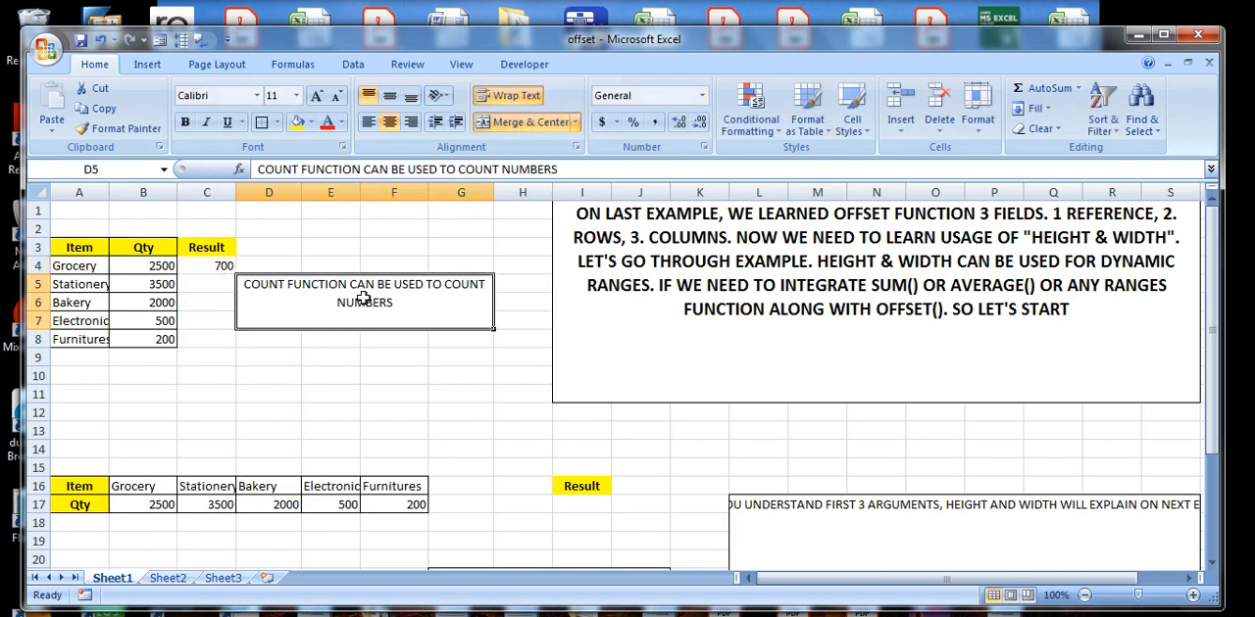
click(204, 261)
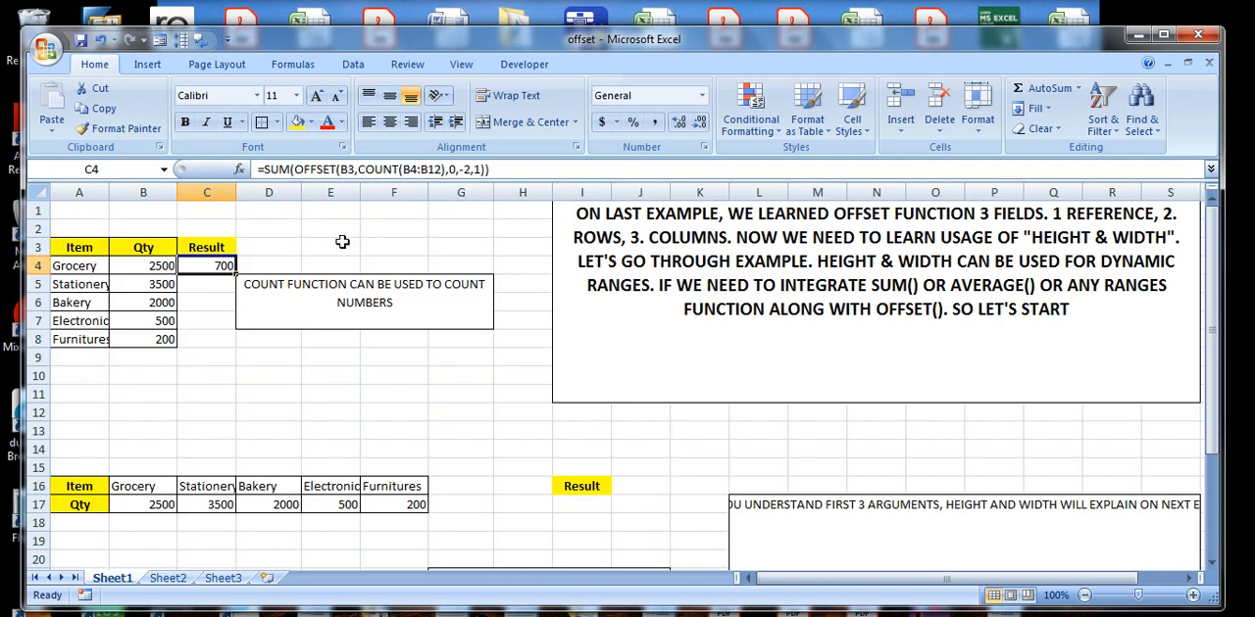
Replace the D5 note with "IT COUNTS FROM B4 TO B8 AS ROWS" and commit it.
double_click(392, 298)
drag(397, 302, 241, 285)
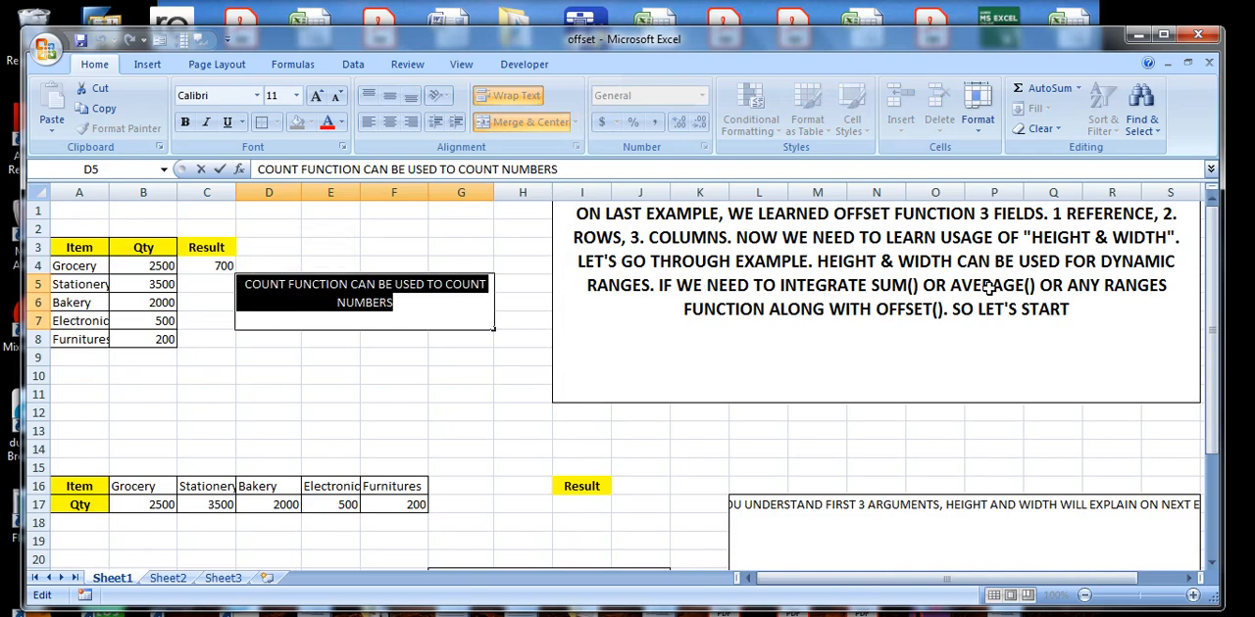
text(IT COUNTS FROM)
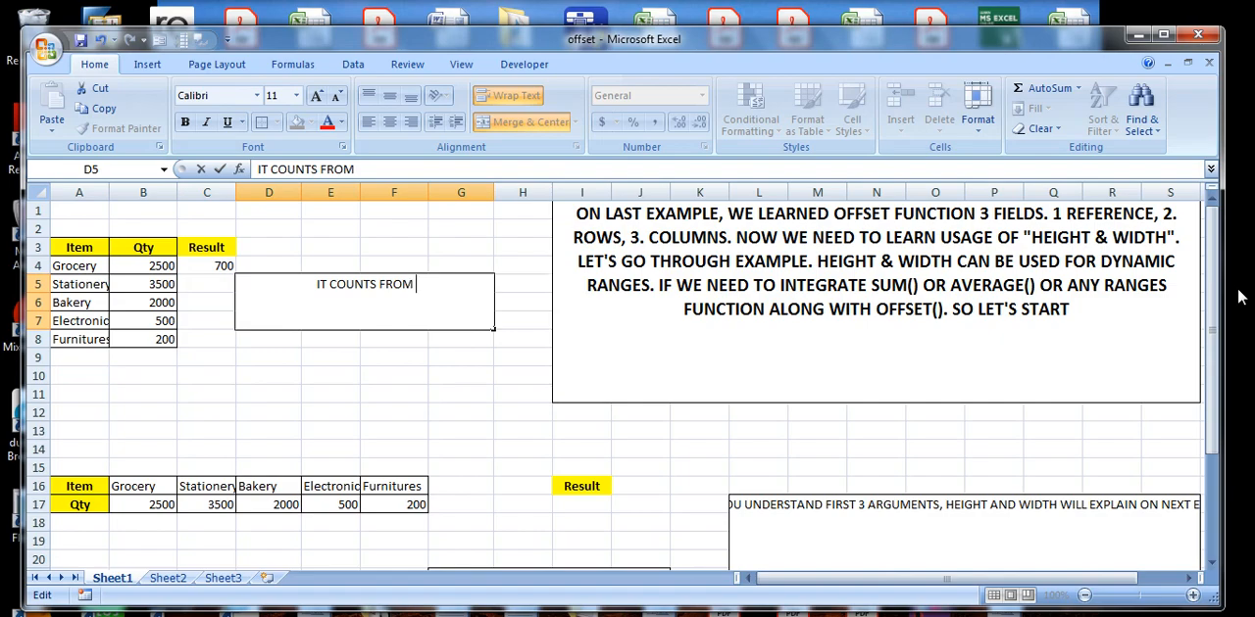
text( B4)
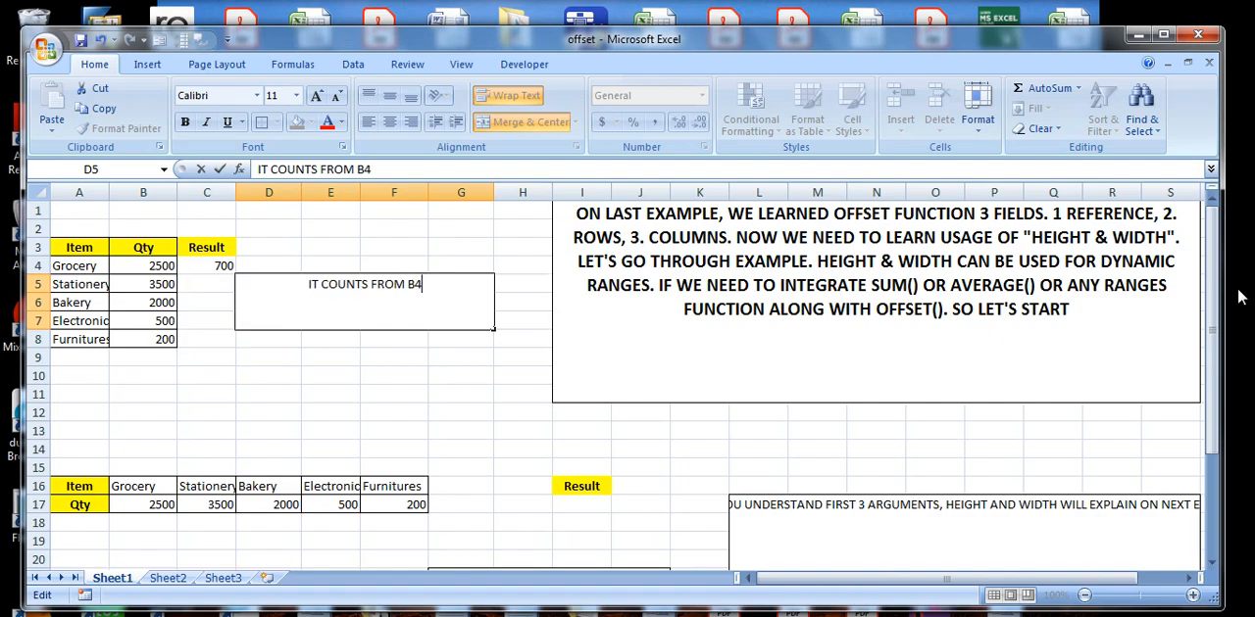
text( TO B8)
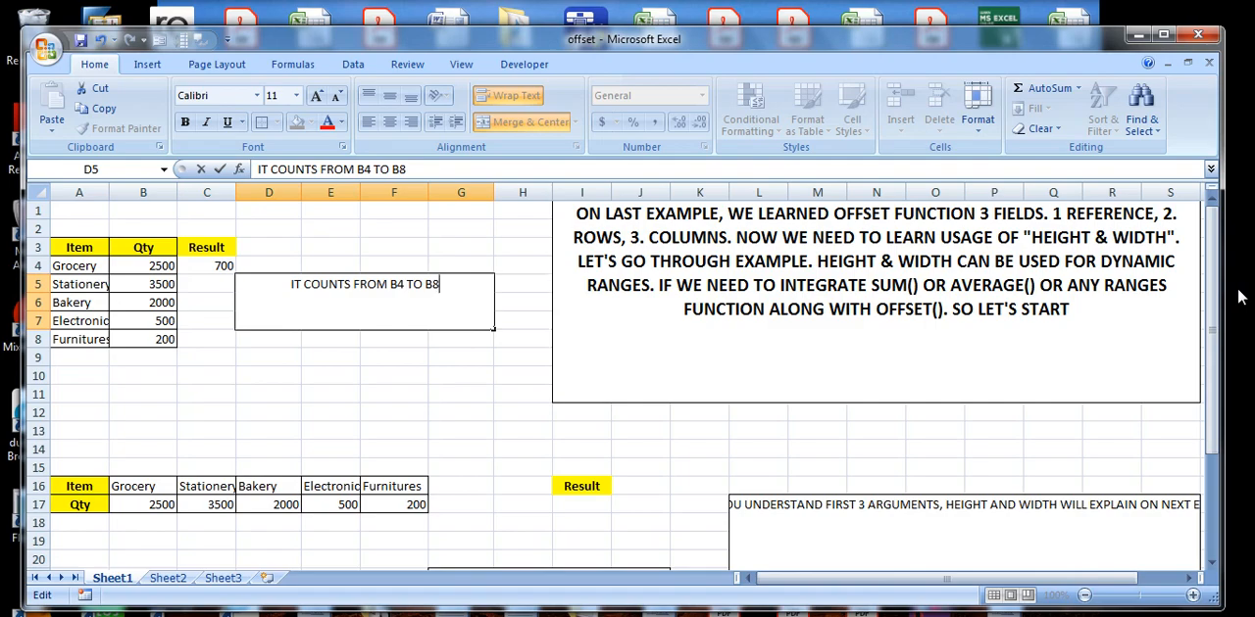
text(AS ROWS)
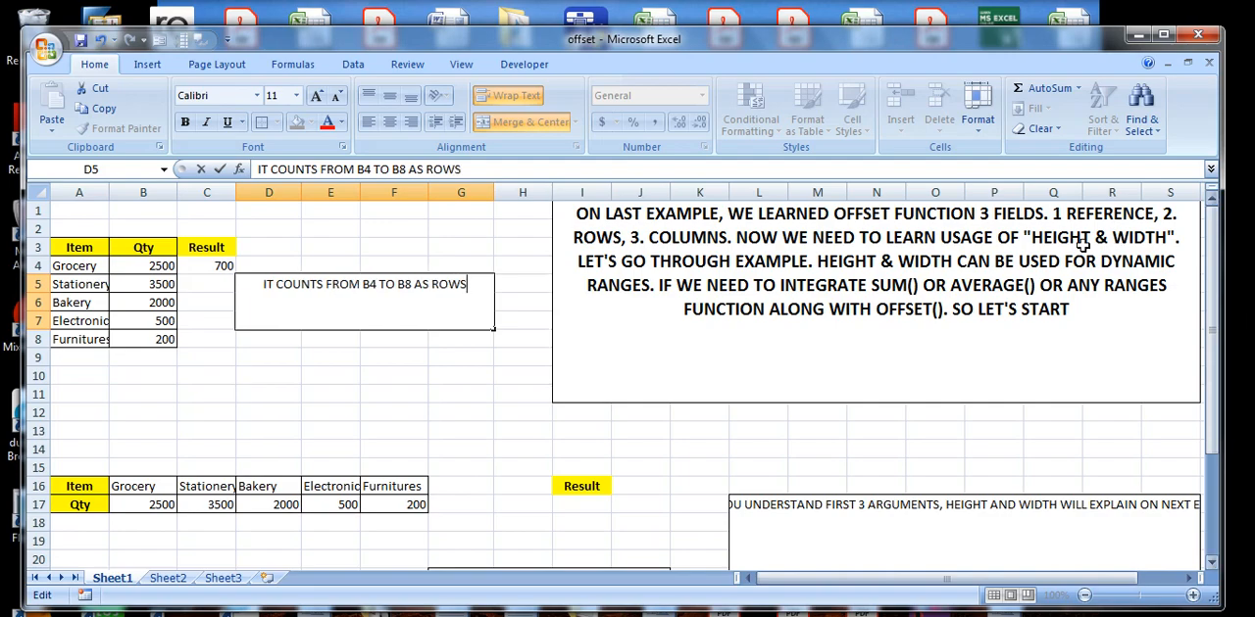
click(218, 263)
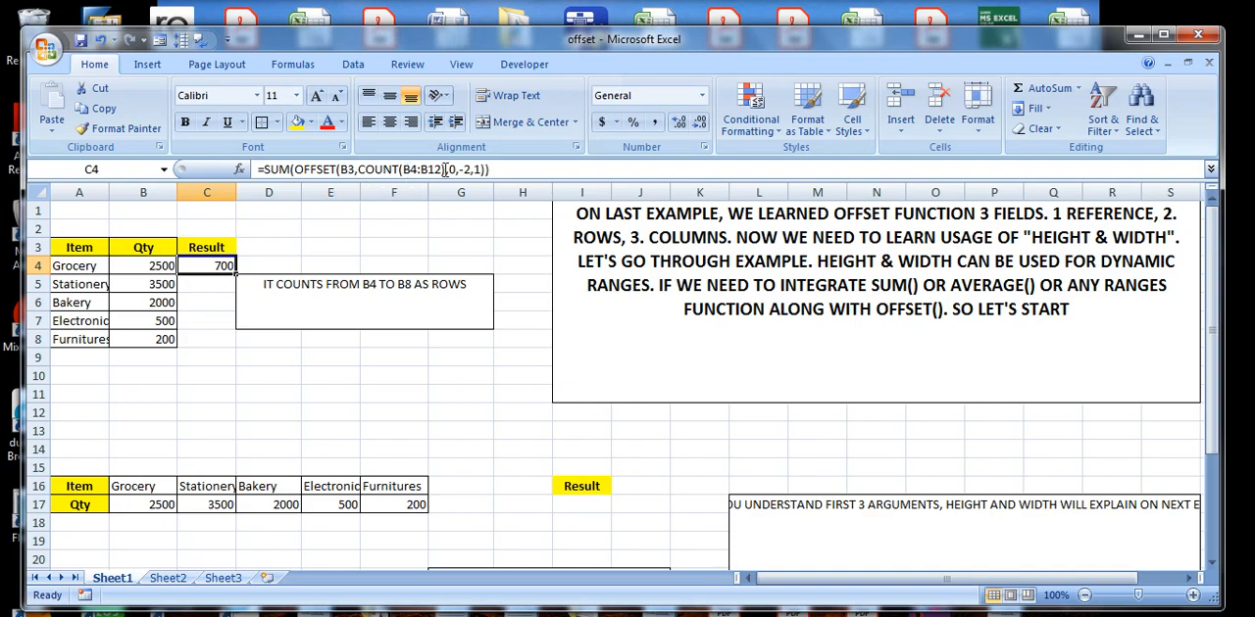
Clear the D5 note and inspect the cols argument of OFFSET in the C4 formula, leaving the formula unchanged.
click(470, 289)
double_click(470, 288)
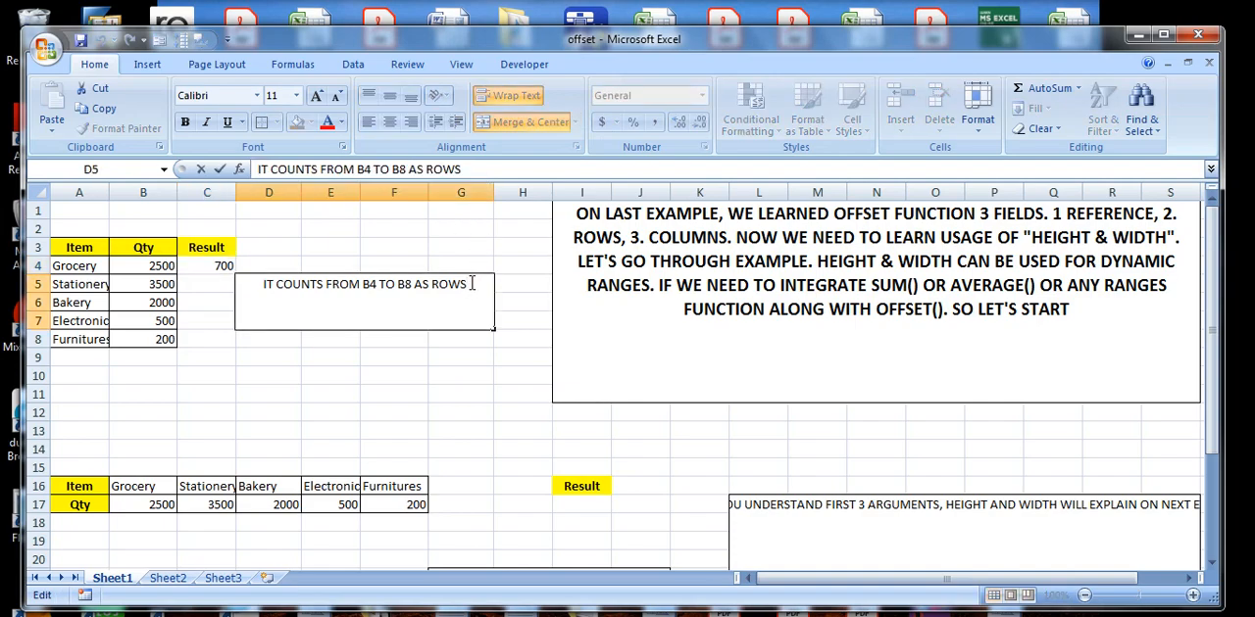
key(ctrl+shift+Left)
key(ctrl+shift+Left)
key(ctrl+shift+Left)
key(ctrl+shift+Left)
key(ctrl+shift+Left)
key(ctrl+shift+Left)
key(ctrl+shift+Left)
key(ctrl+shift+Left)
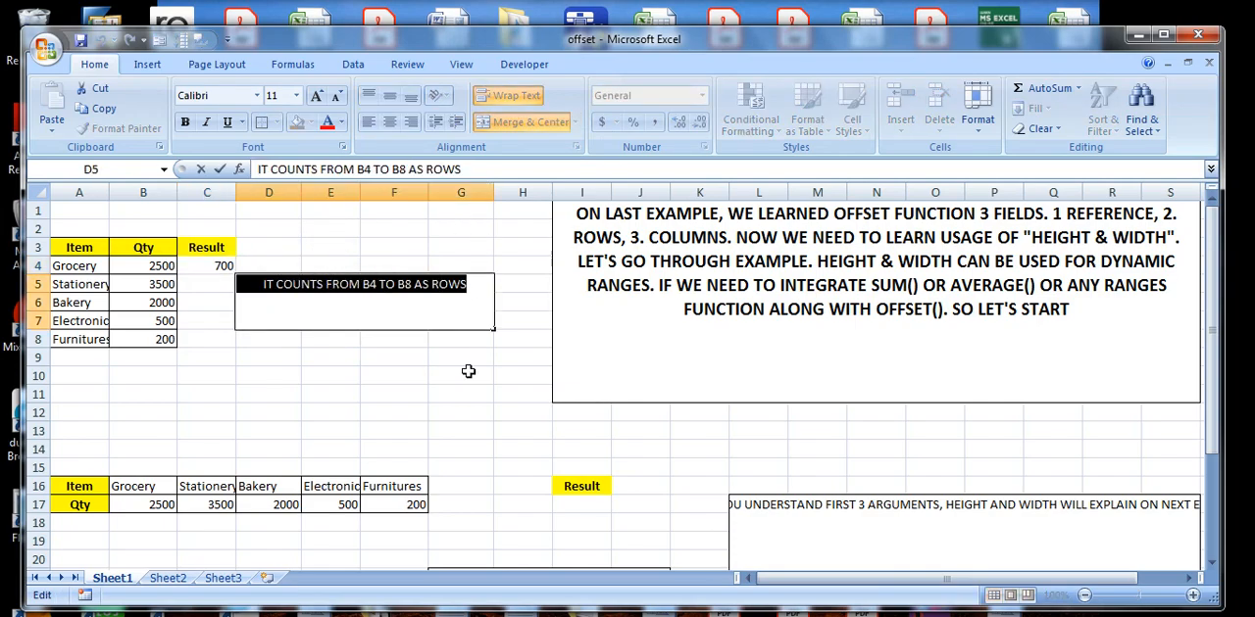
key(BackSpace)
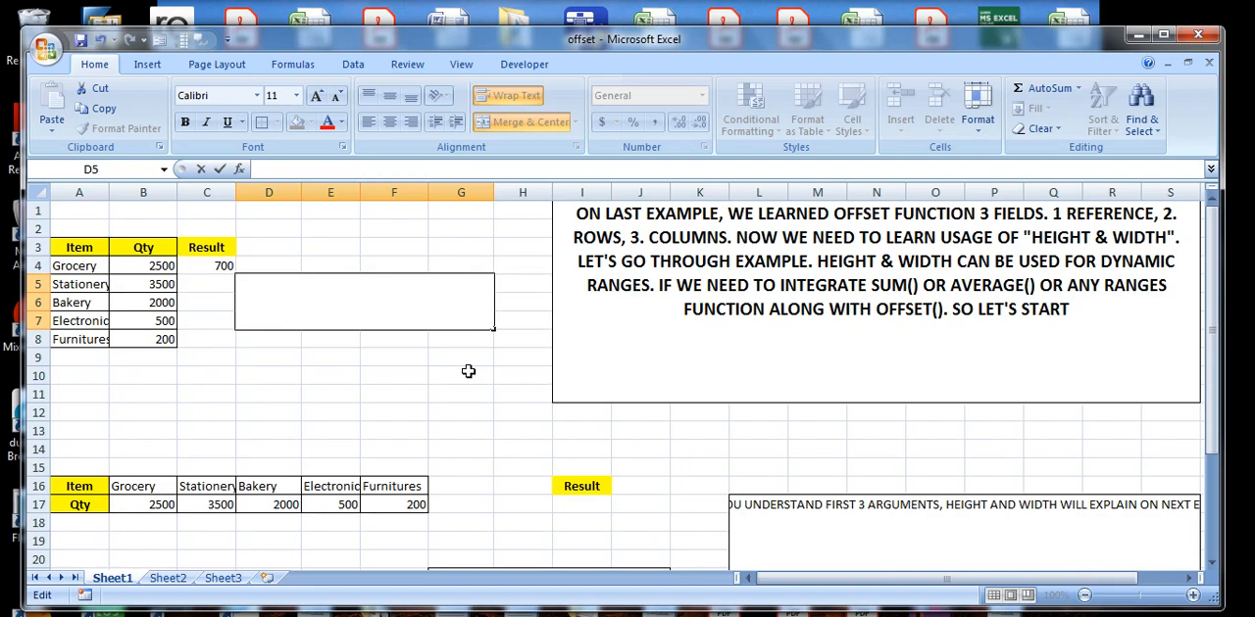
click(216, 266)
click(451, 170)
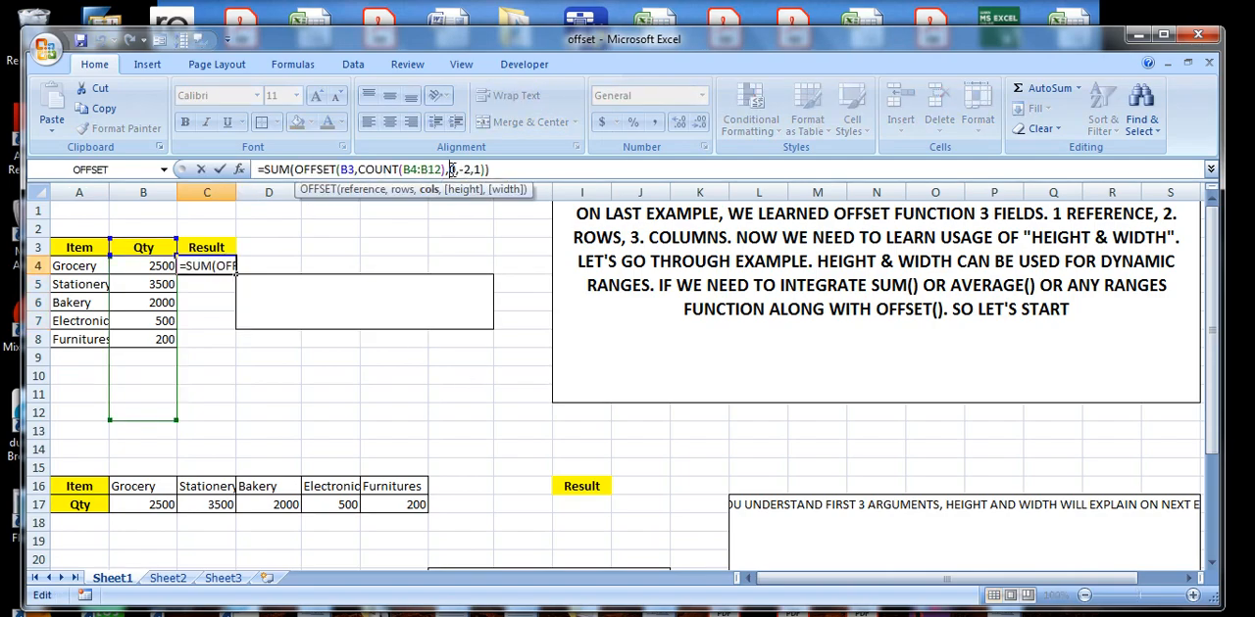
click(383, 296)
key(Return)
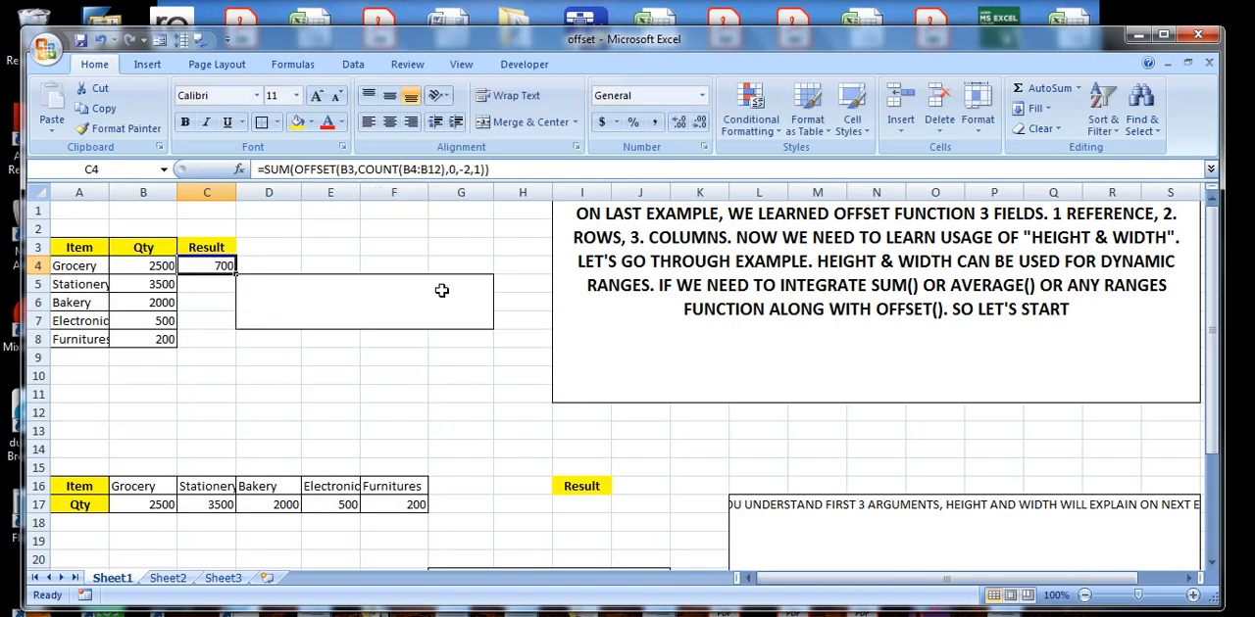
Write "0 STANDS WE ARE NOT MOVING COLUMN" in the empty D5 note box and commit it.
click(439, 290)
text(0)
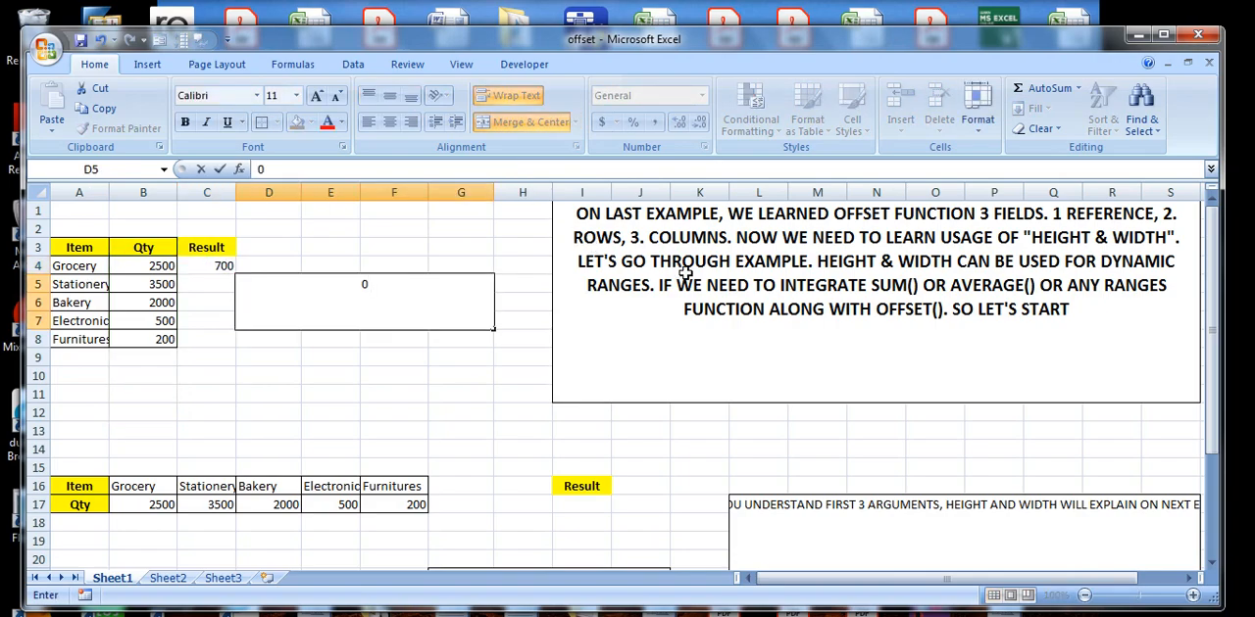
text( STANDS WE ARE NOT MOVING COLUMN)
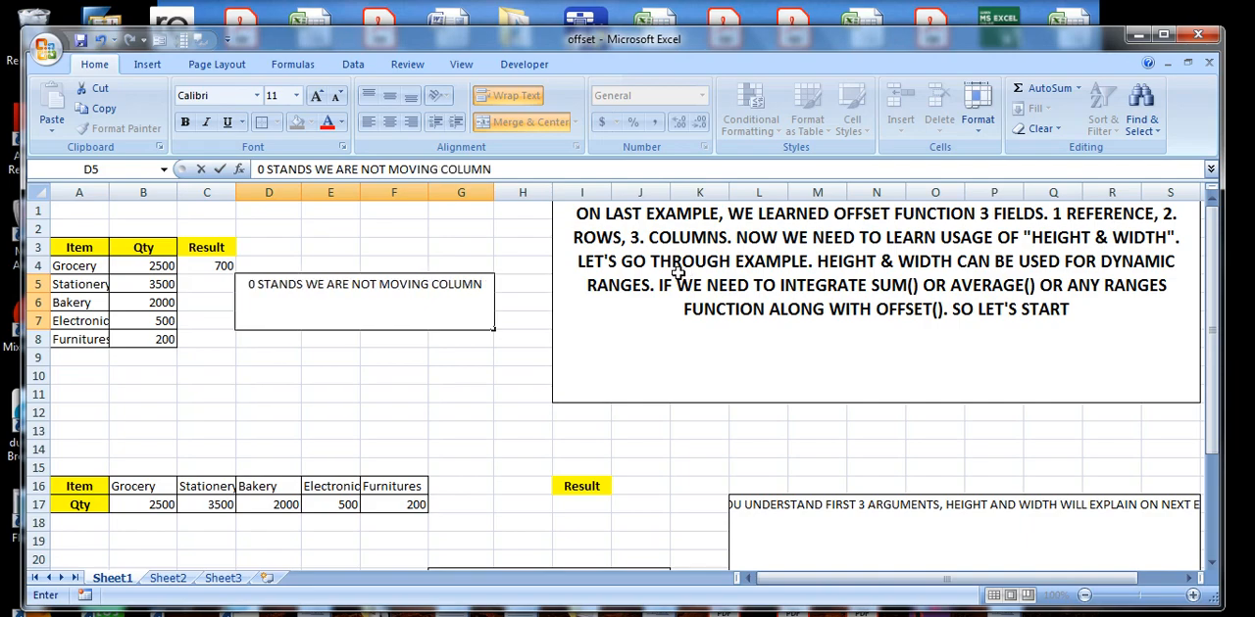
click(400, 391)
click(434, 292)
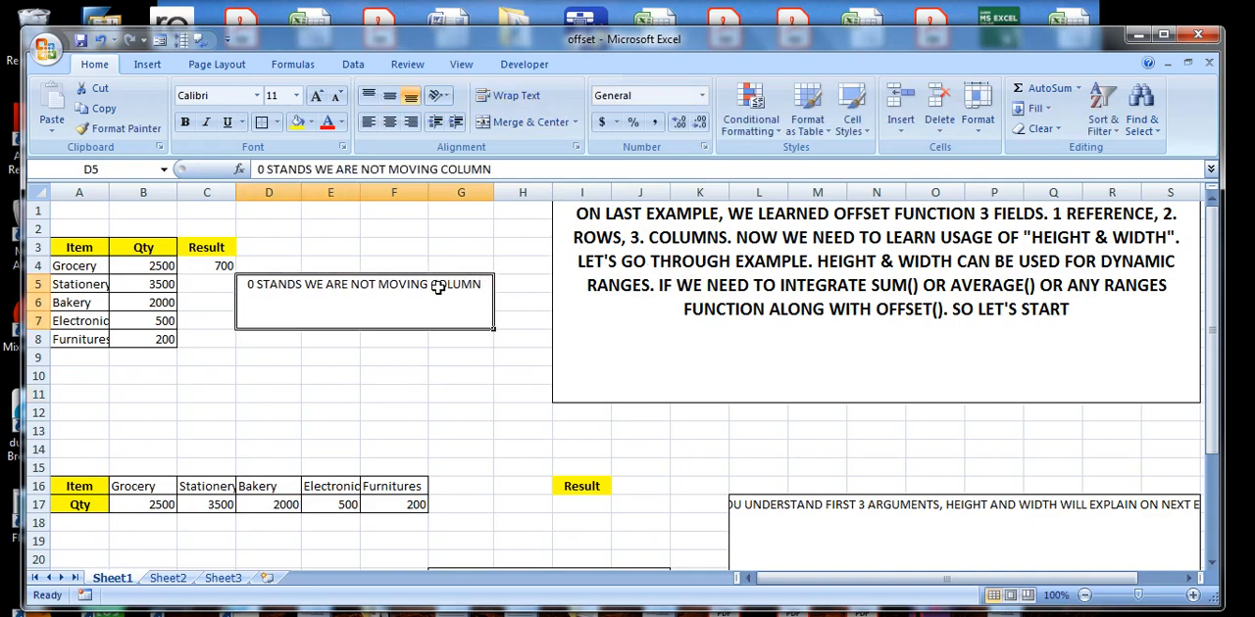
Check the C4 formula and replace the D5 note with the opening words "HEIGHT -2 STANDS AFTER COUNTING".
click(217, 268)
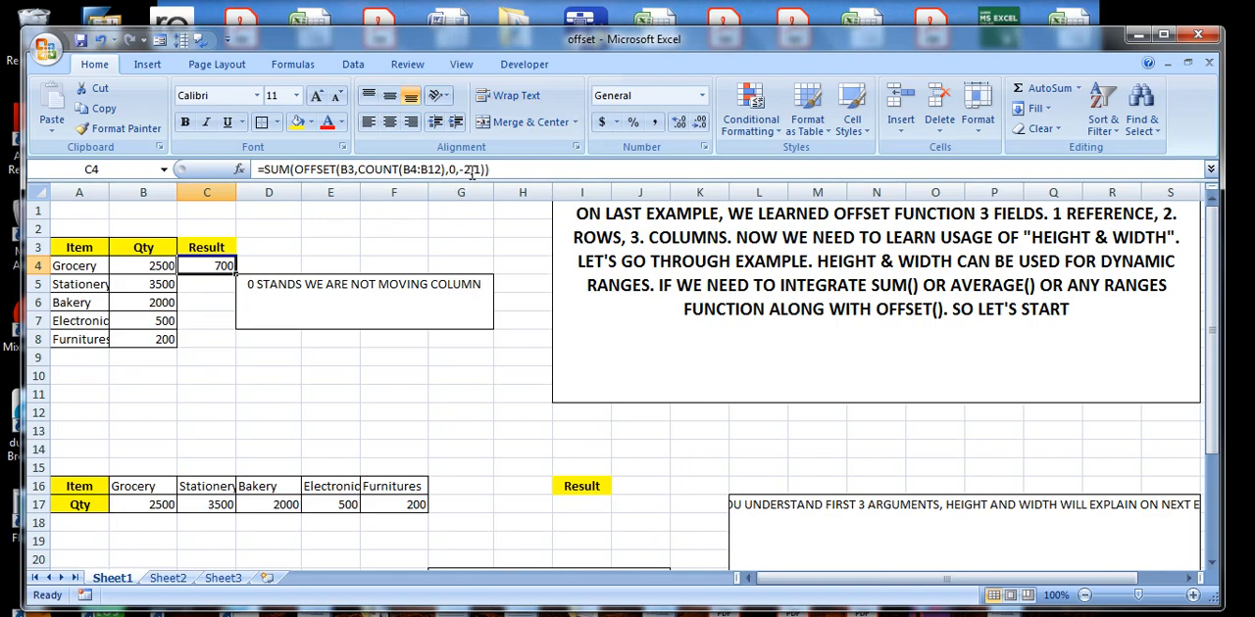
double_click(482, 285)
drag(482, 284, 239, 282)
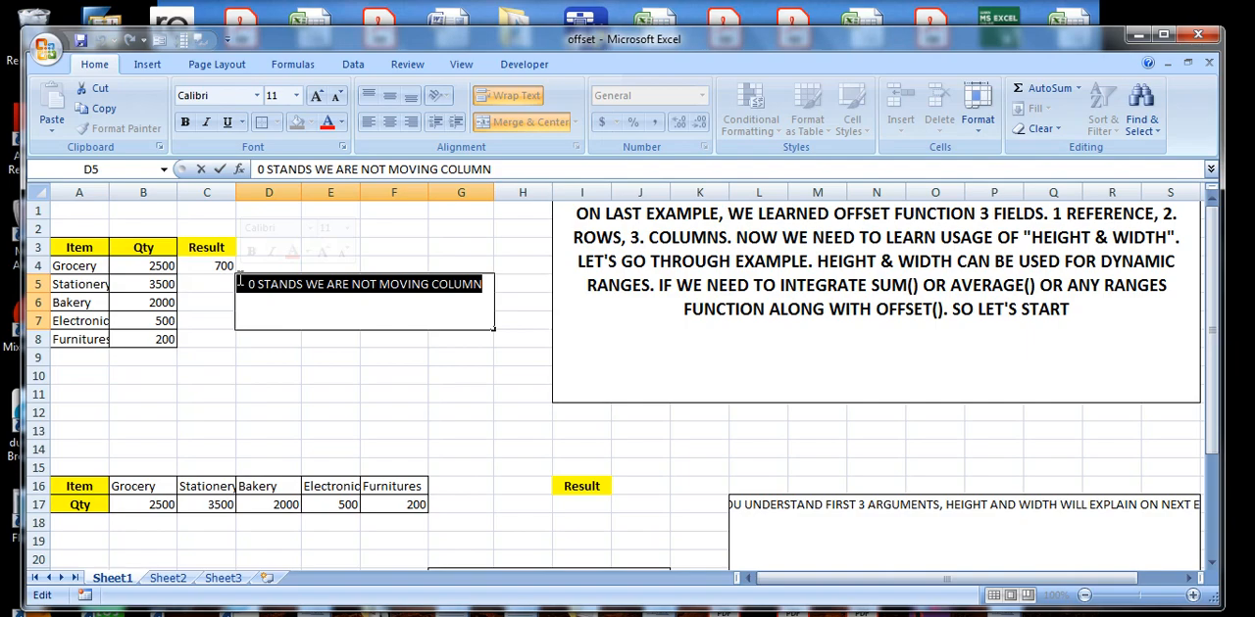
key(BackSpace)
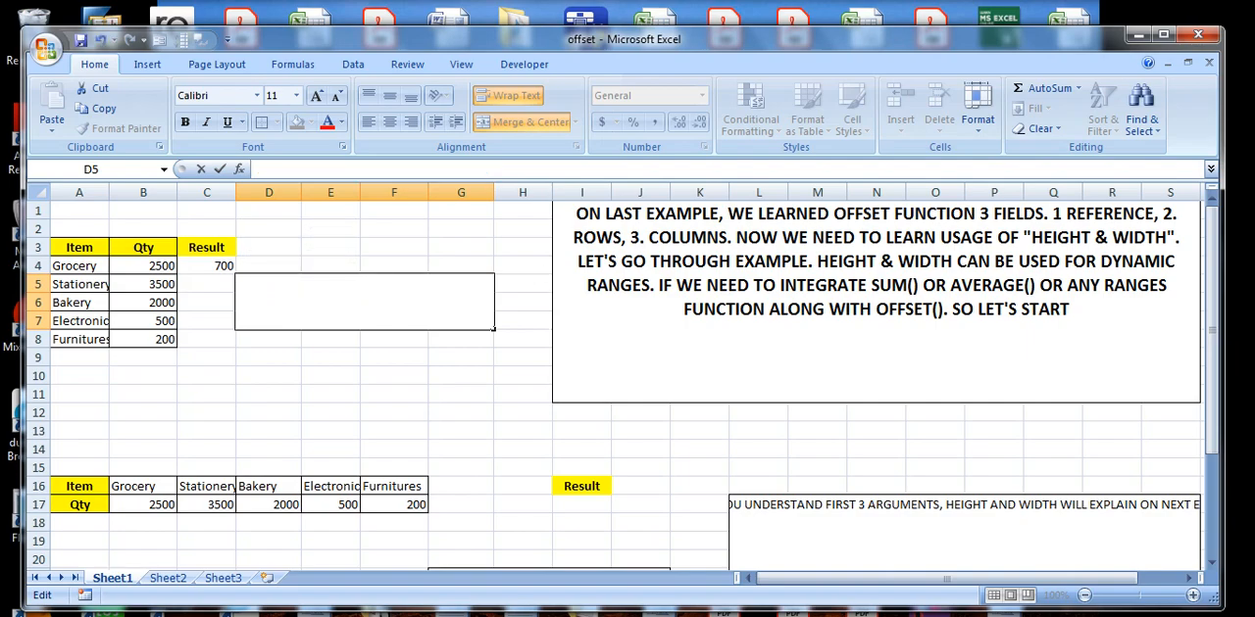
text(HEIGHT -2 STANDS)
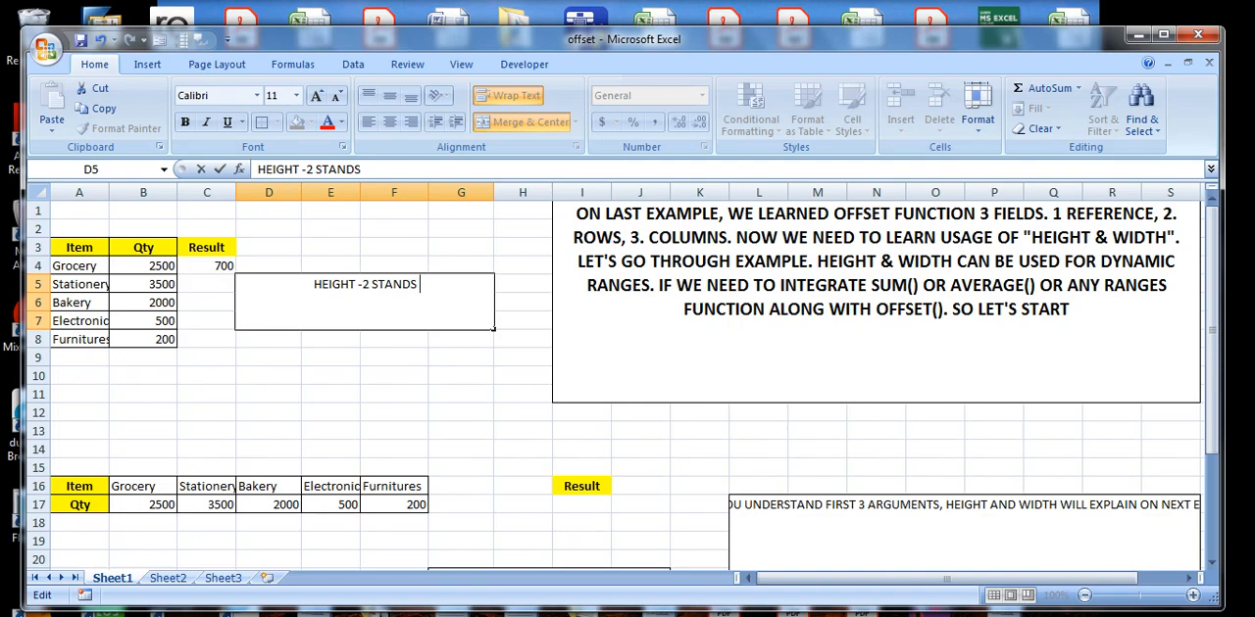
text(A)
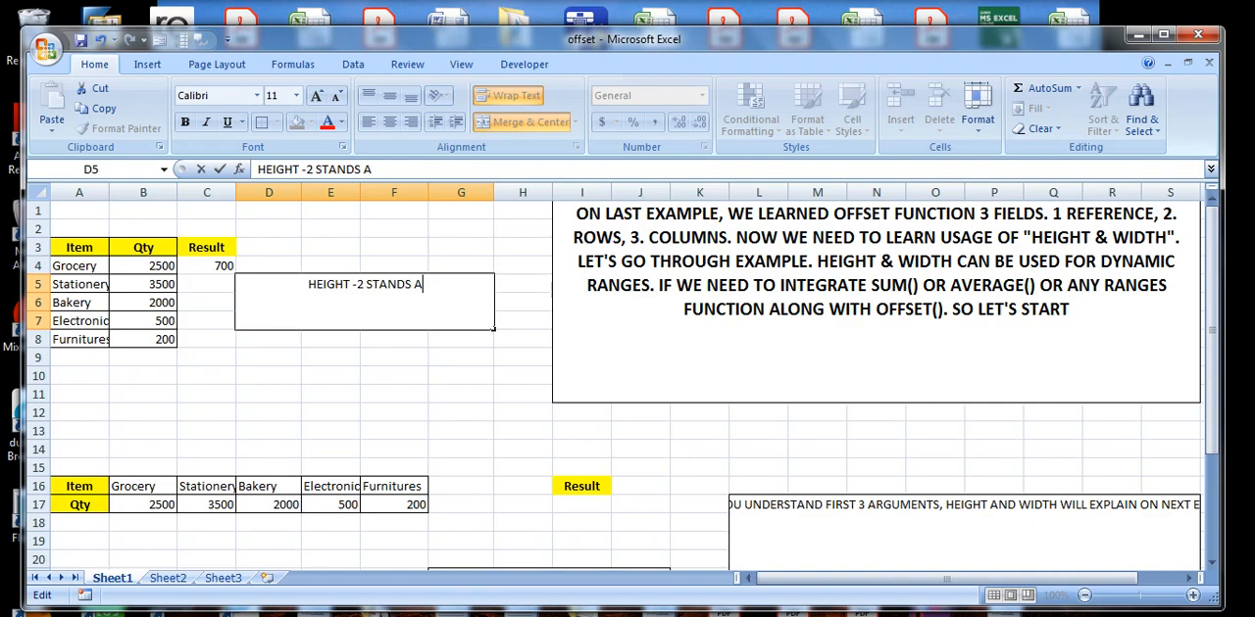
text(FTER COUNTING )
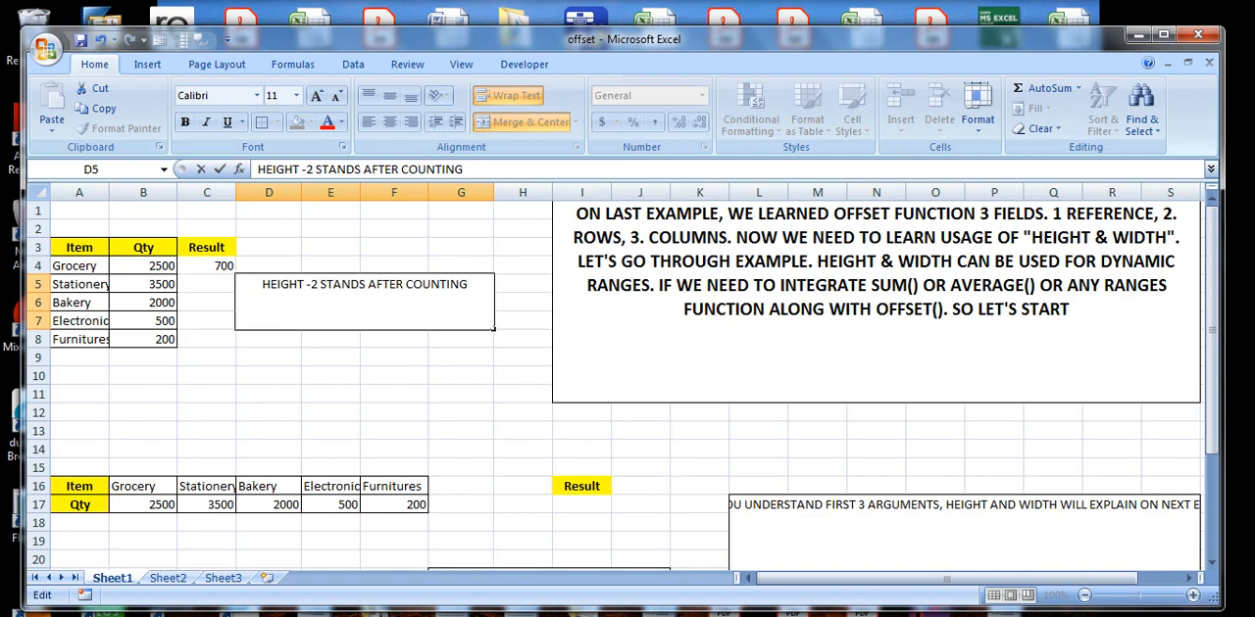
text(3)
key(BackSpace)
text(FROM)
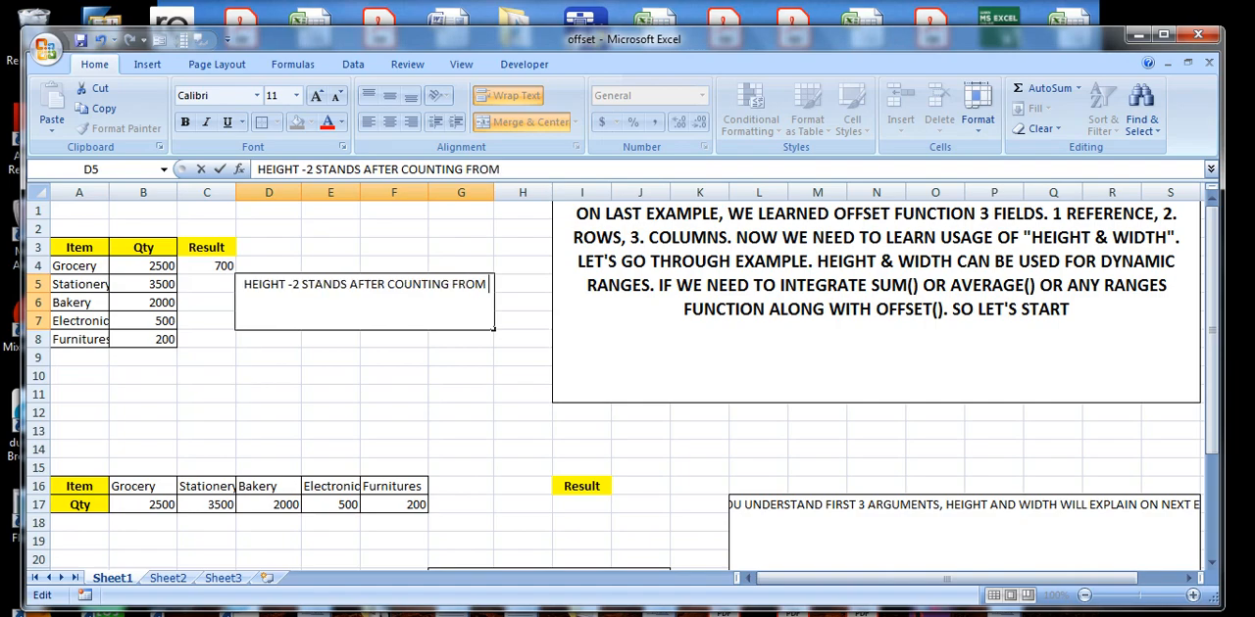
text( 2500)
key(BackSpace)
key(BackSpace)
key(BackSpace)
key(BackSpace)
key(BackSpace)
key(BackSpace)
key(BackSpace)
key(BackSpace)
key(BackSpace)
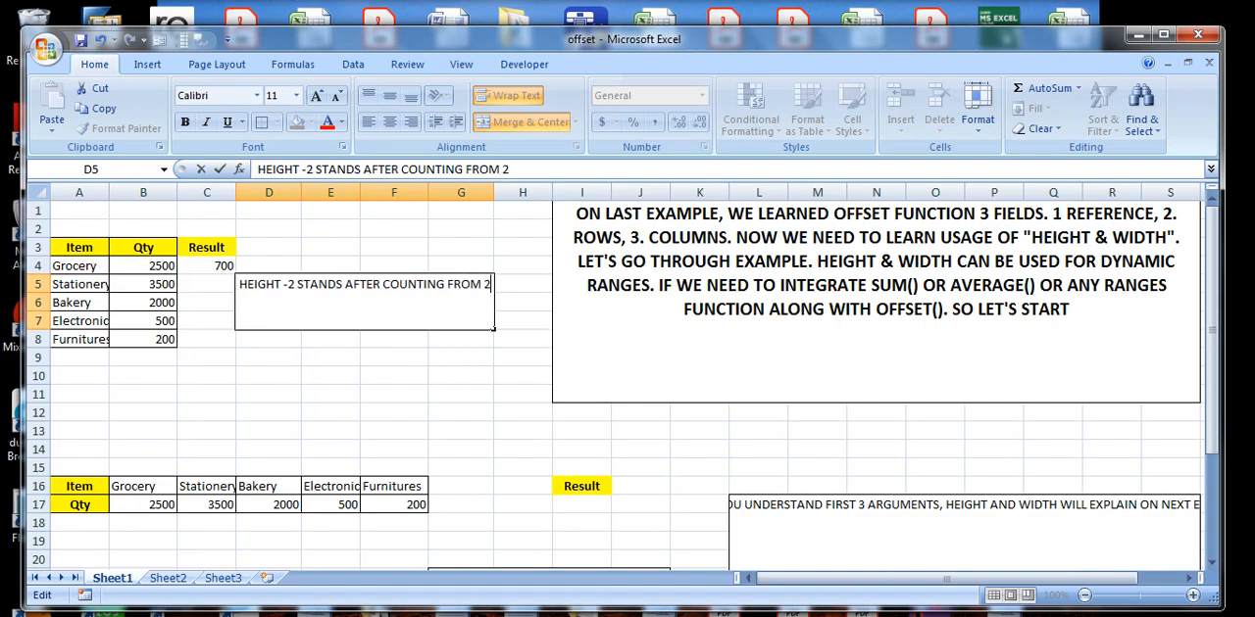
key(BackSpace)
text(QTY)
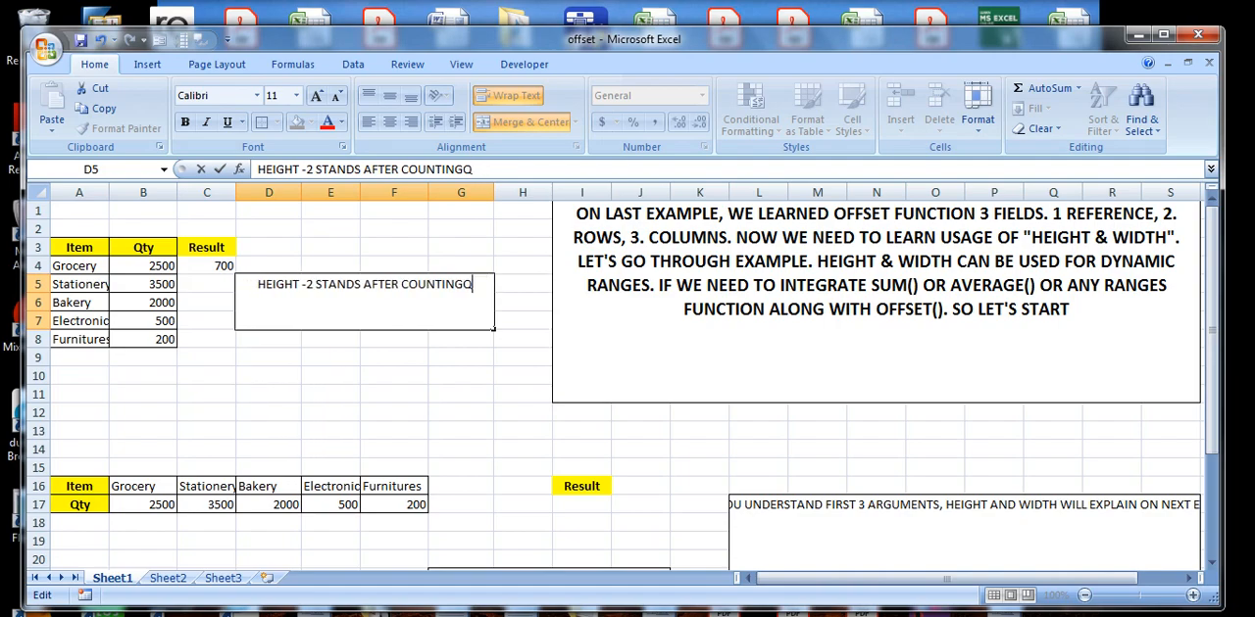
key(BackSpace)
key(BackSpace)
key(BackSpace)
key(BackSpace)
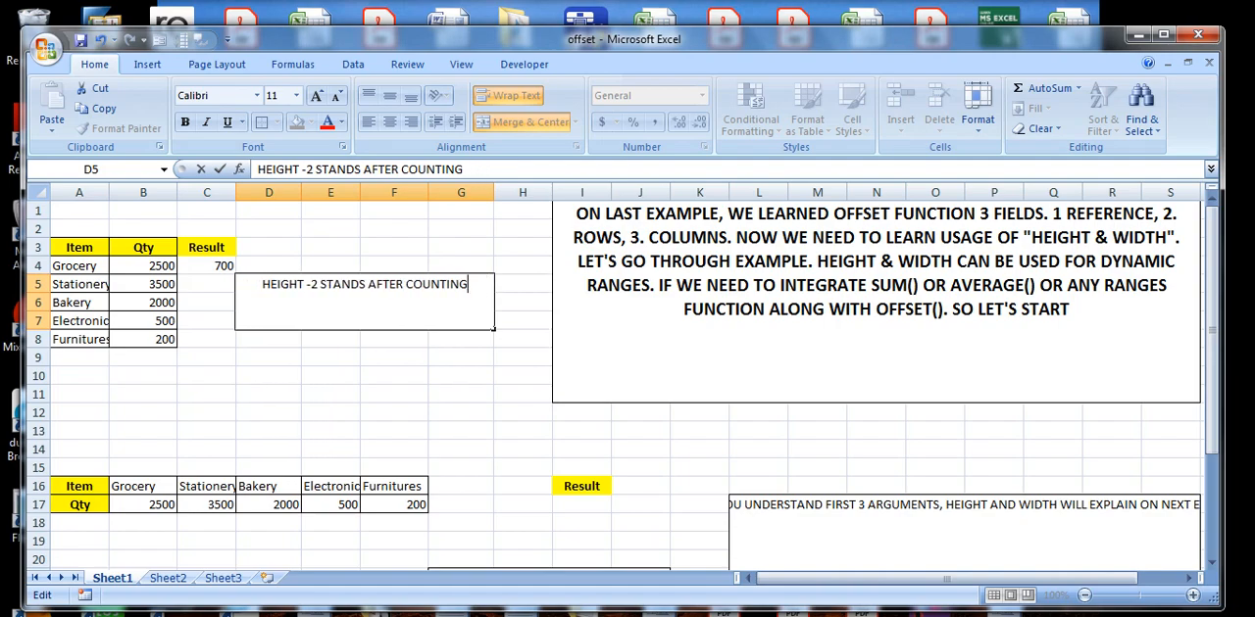
Complete the D5 note as "HEIGHT -2 STANDS AFTER COUNTIN QTY 2500 TO 200 . THEN REDUCES -2 MEANS IT REACHES 500" and commit it.
text(QTY)
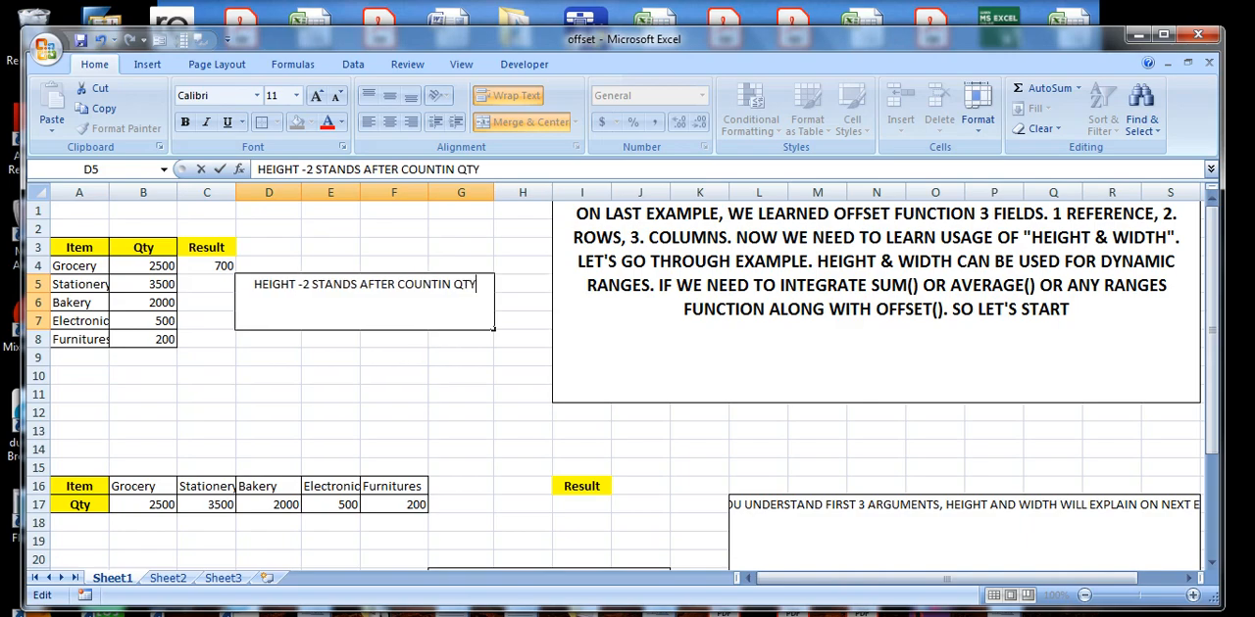
text( 250)
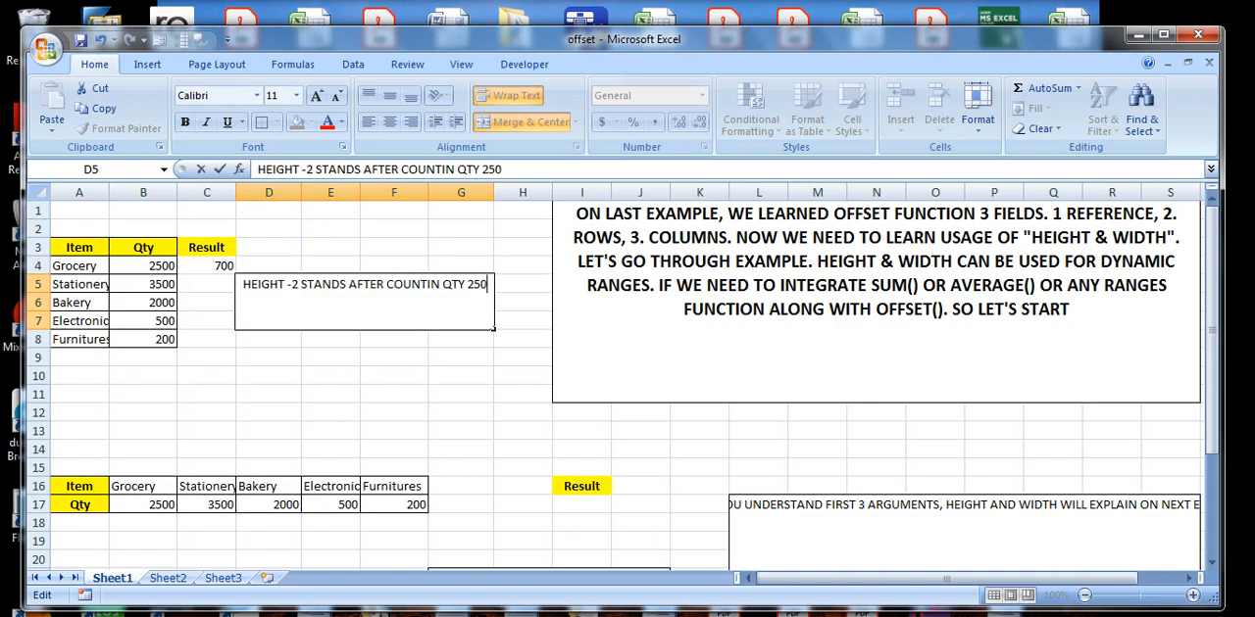
text(0 TO)
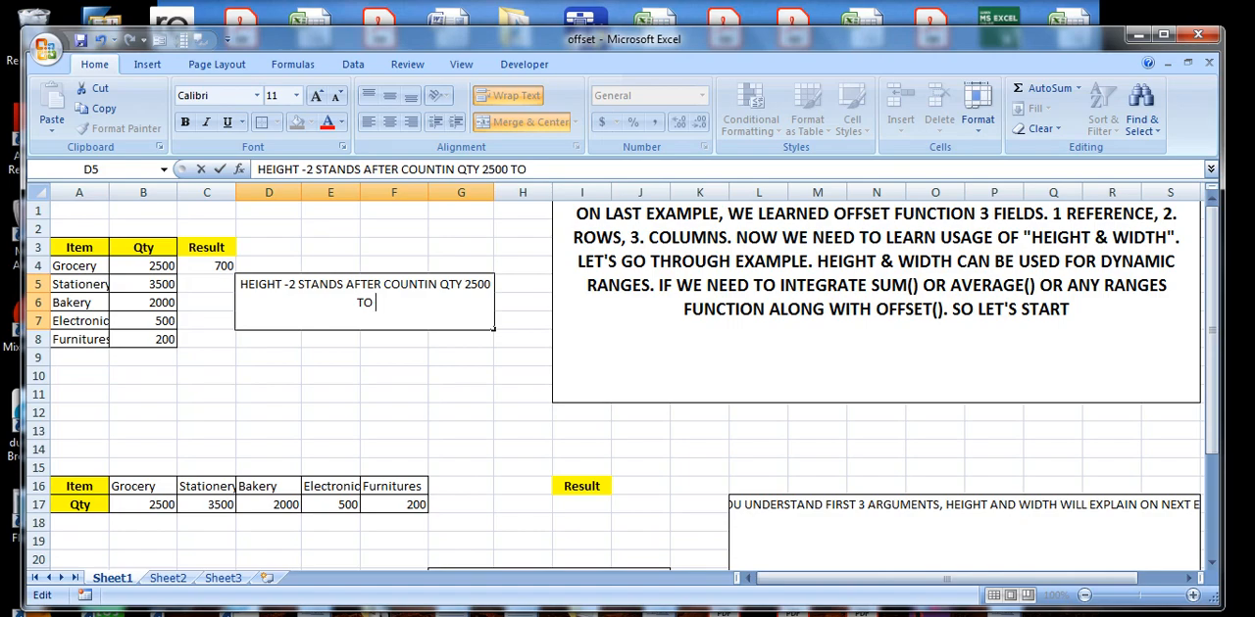
text( 200 . THE)
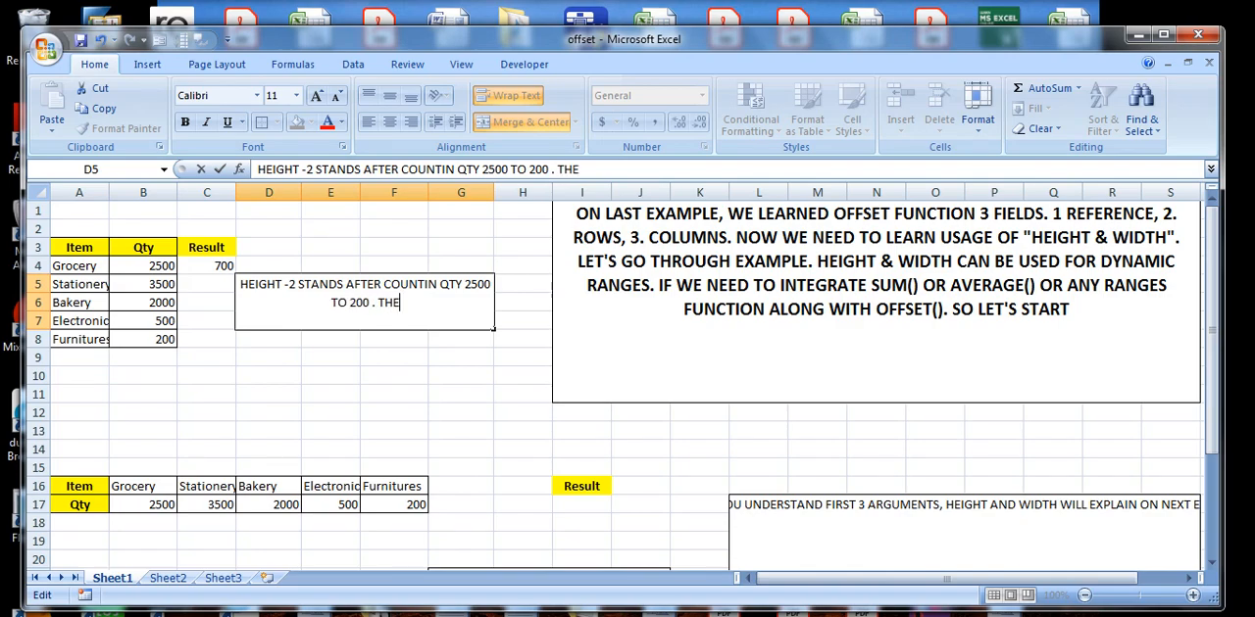
text(N REDUC)
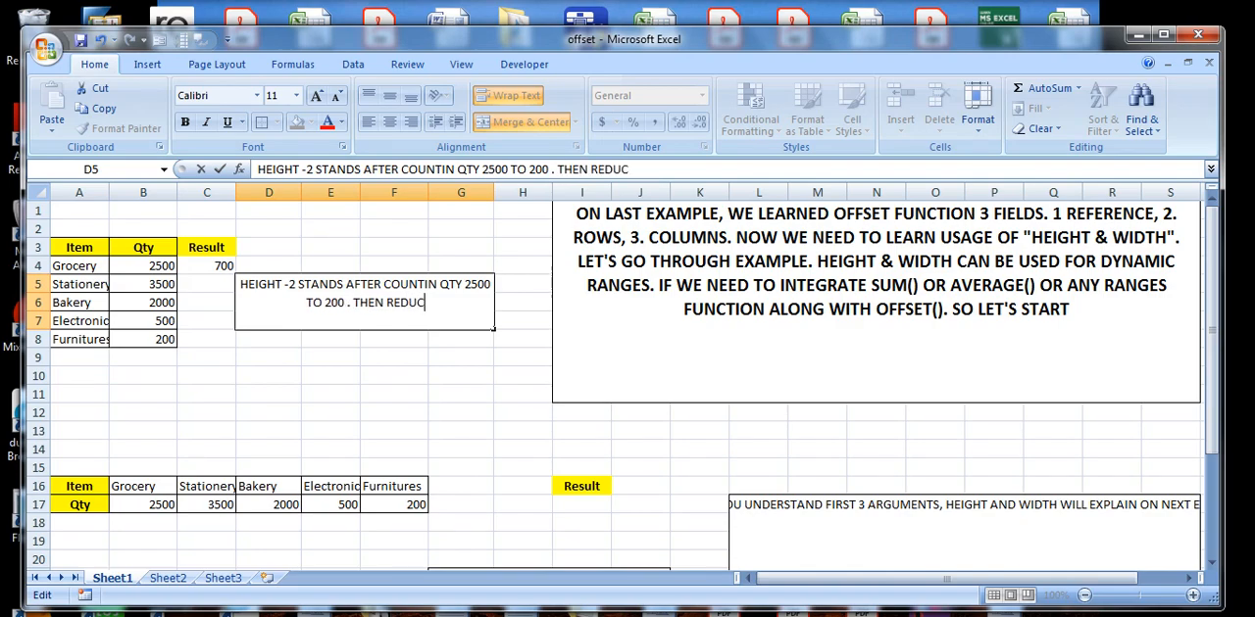
text(ES -2)
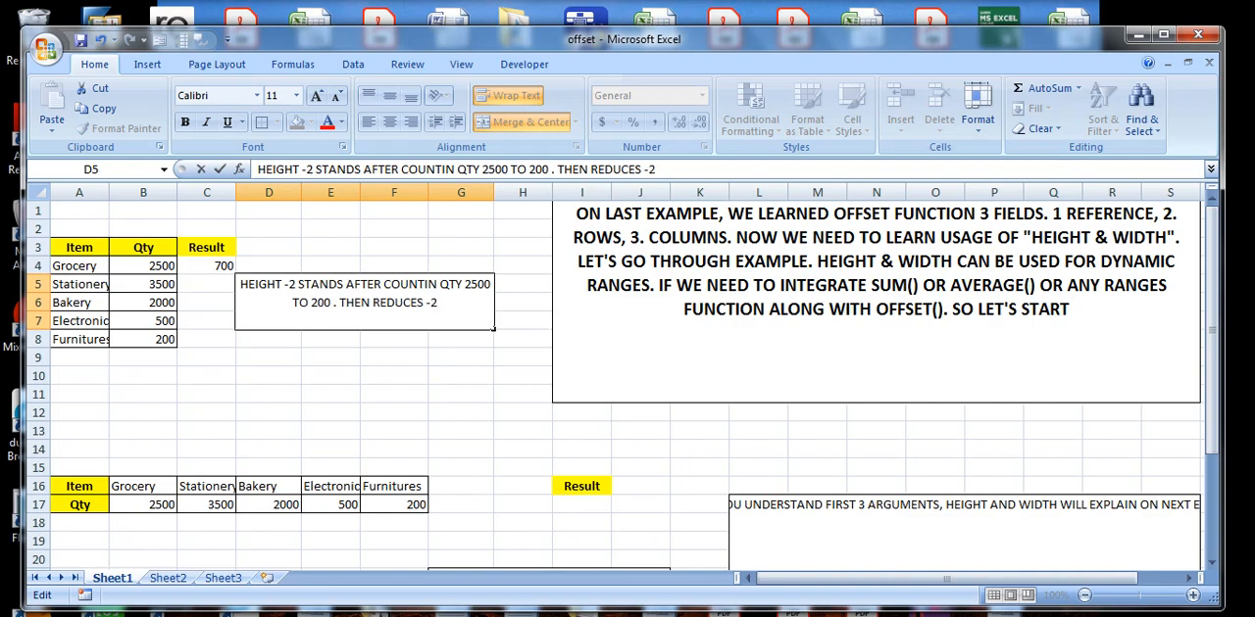
text(MEANS IT REACHES)
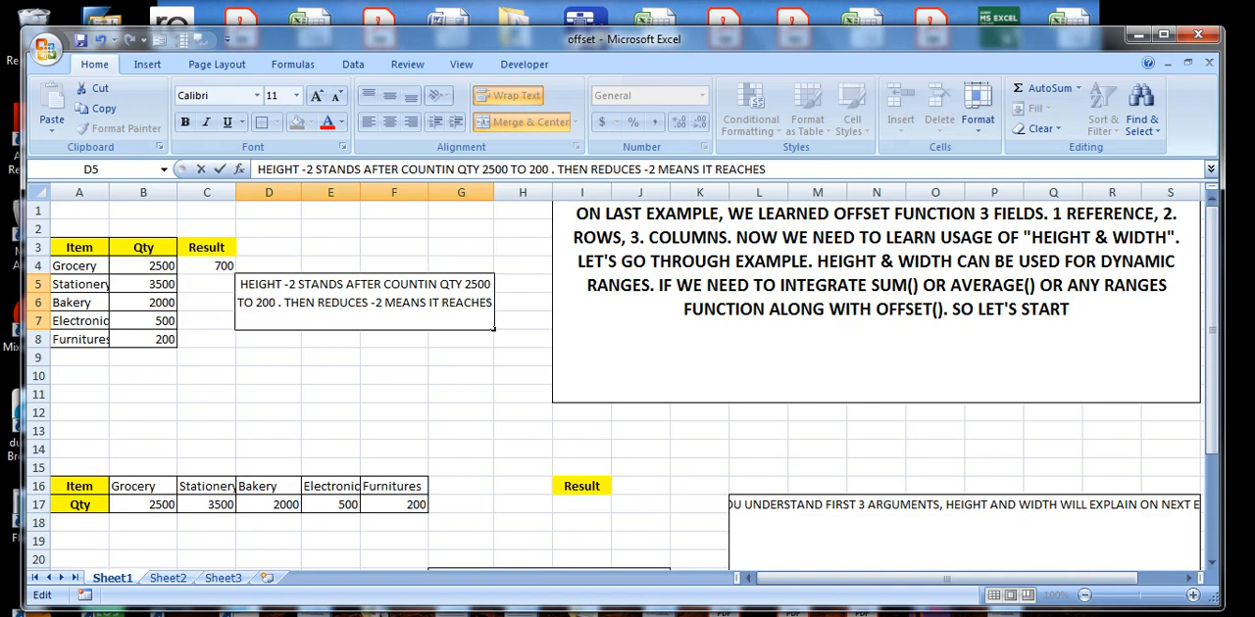
text( 500)
click(315, 359)
Inspect the -2 height argument in the C4 formula and select the matching quantities in B7:B8.
click(211, 261)
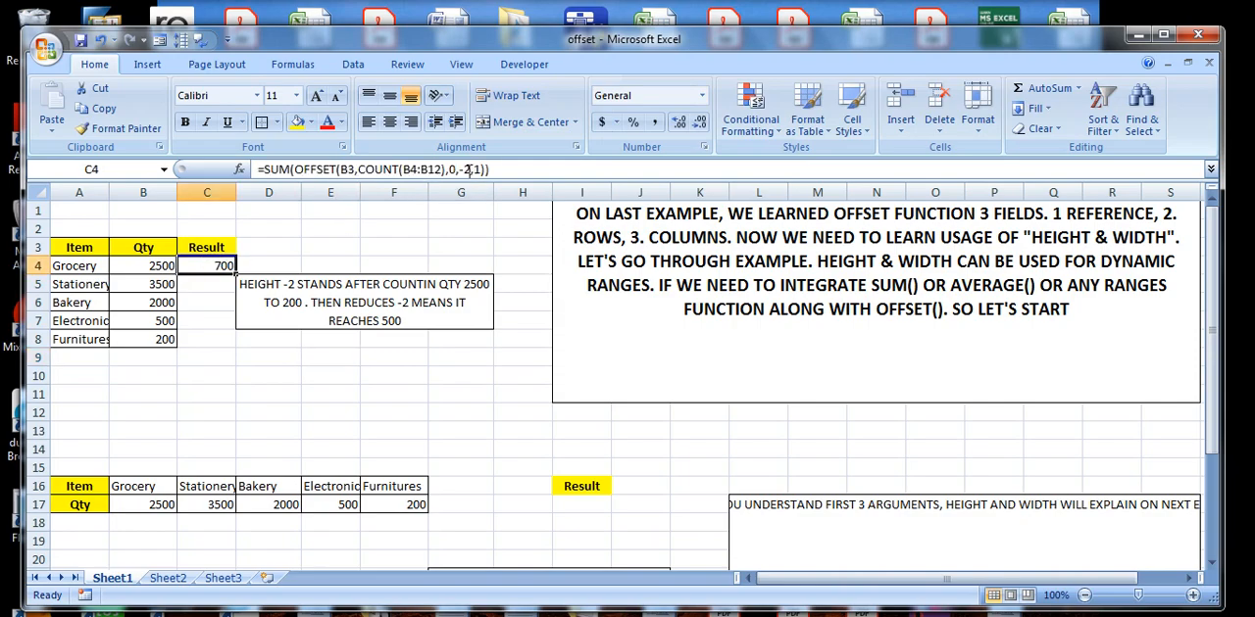
click(467, 170)
drag(458, 169, 472, 170)
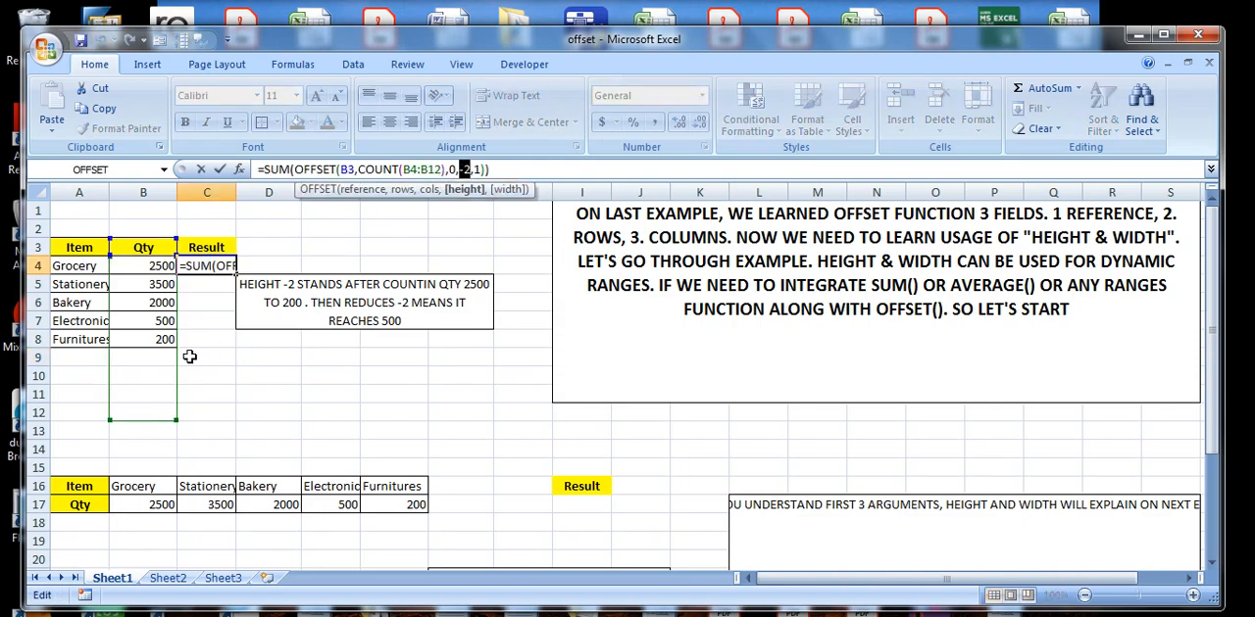
key(Return)
drag(160, 335, 163, 323)
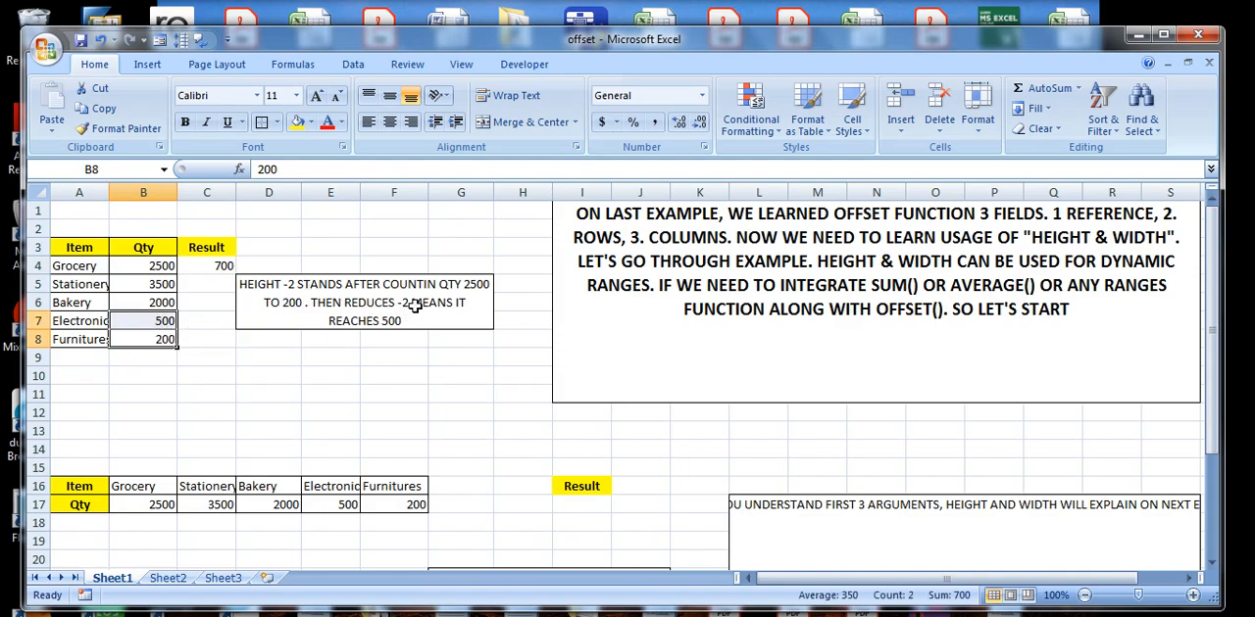
double_click(378, 320)
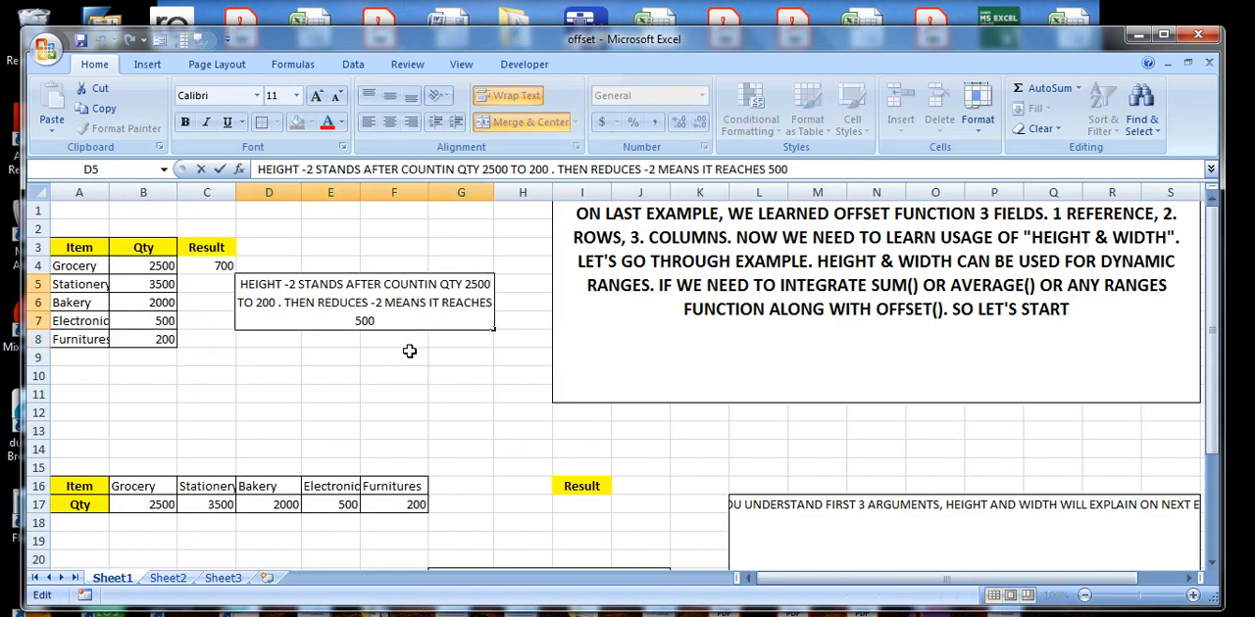
key(Escape)
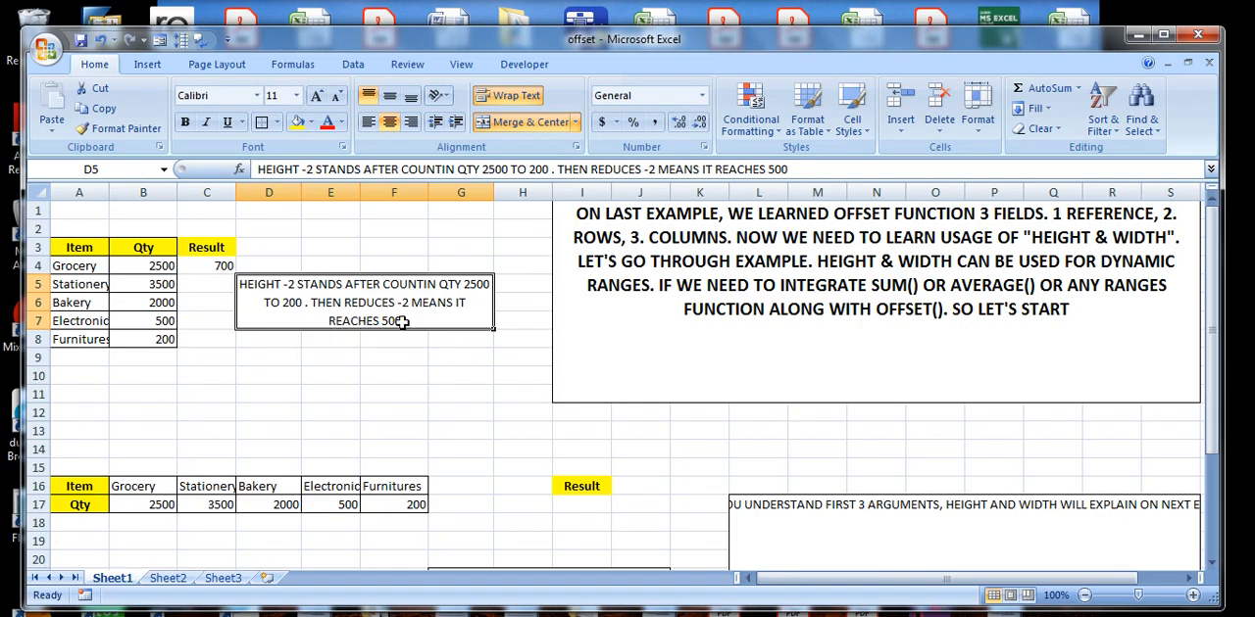
double_click(425, 308)
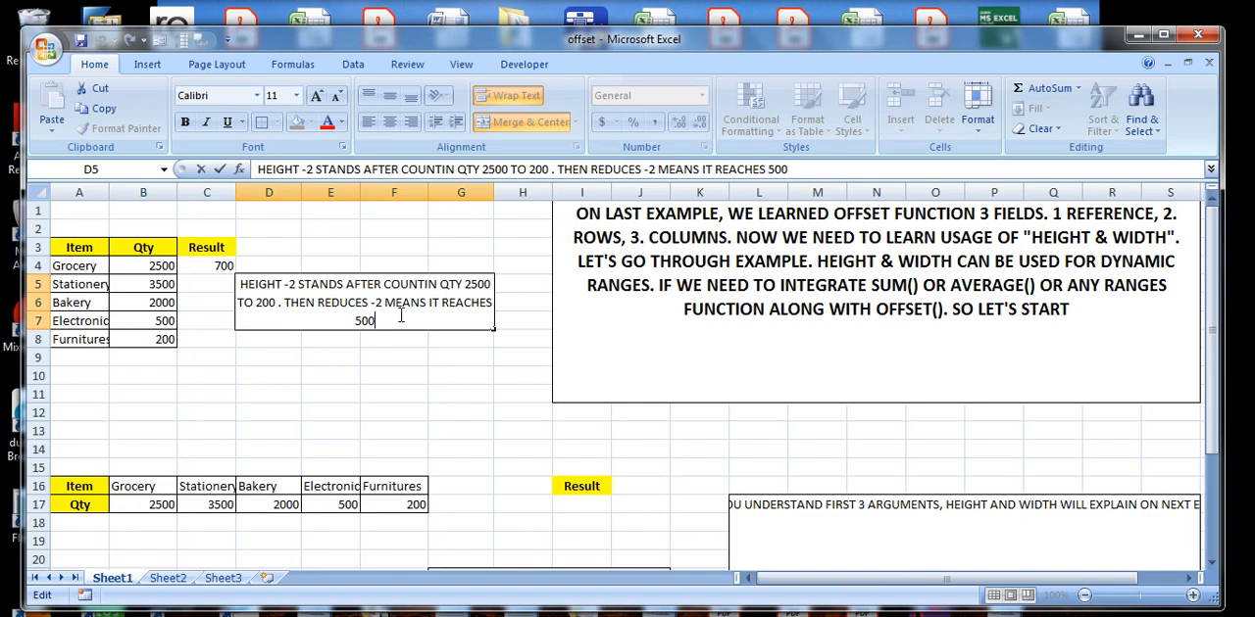
key(Return)
click(335, 324)
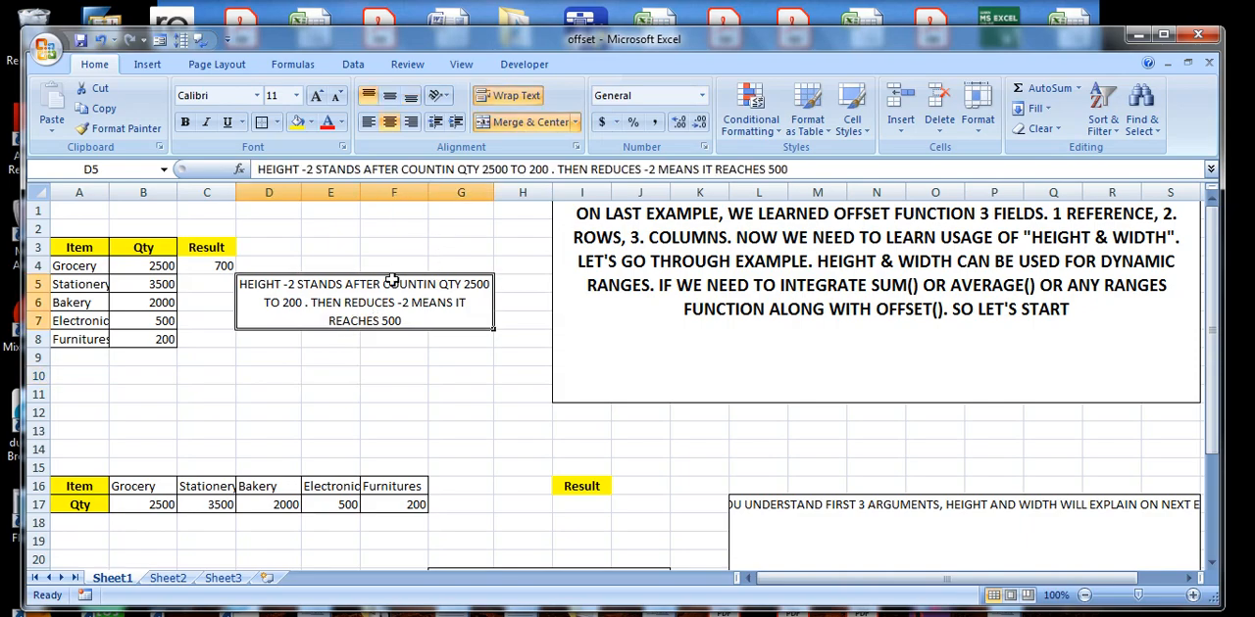
Check the C4 formula, append ", 1 WIDTH STANDS DEFAULT" to the D5 note and commit it.
click(208, 265)
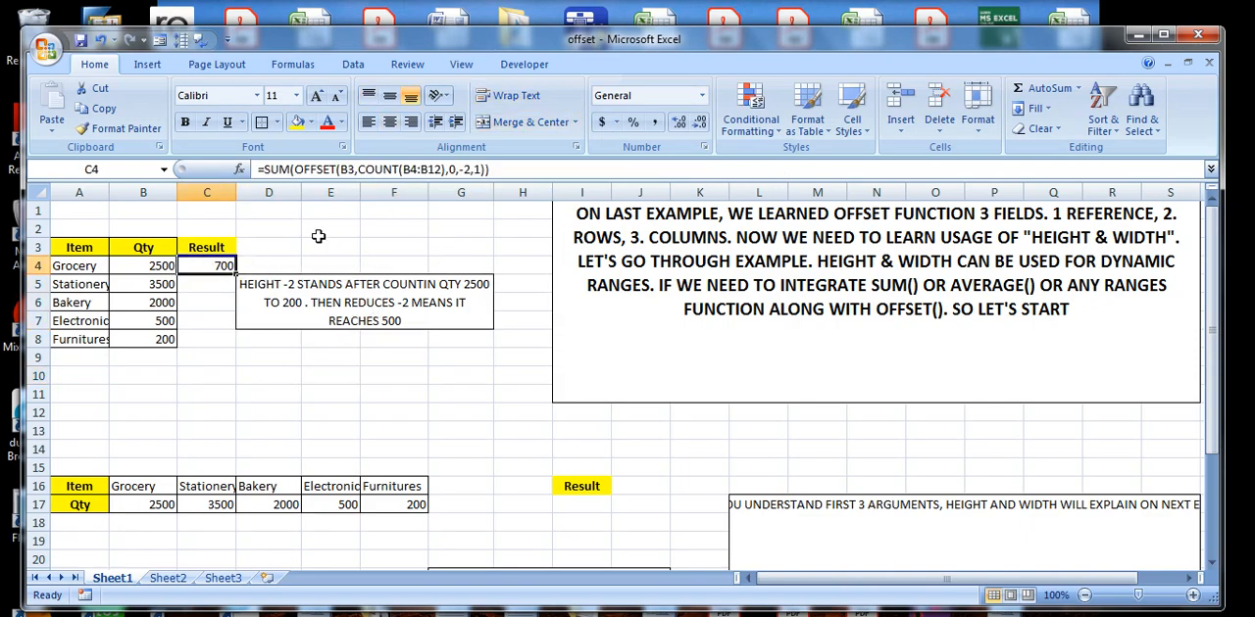
double_click(420, 326)
text(,)
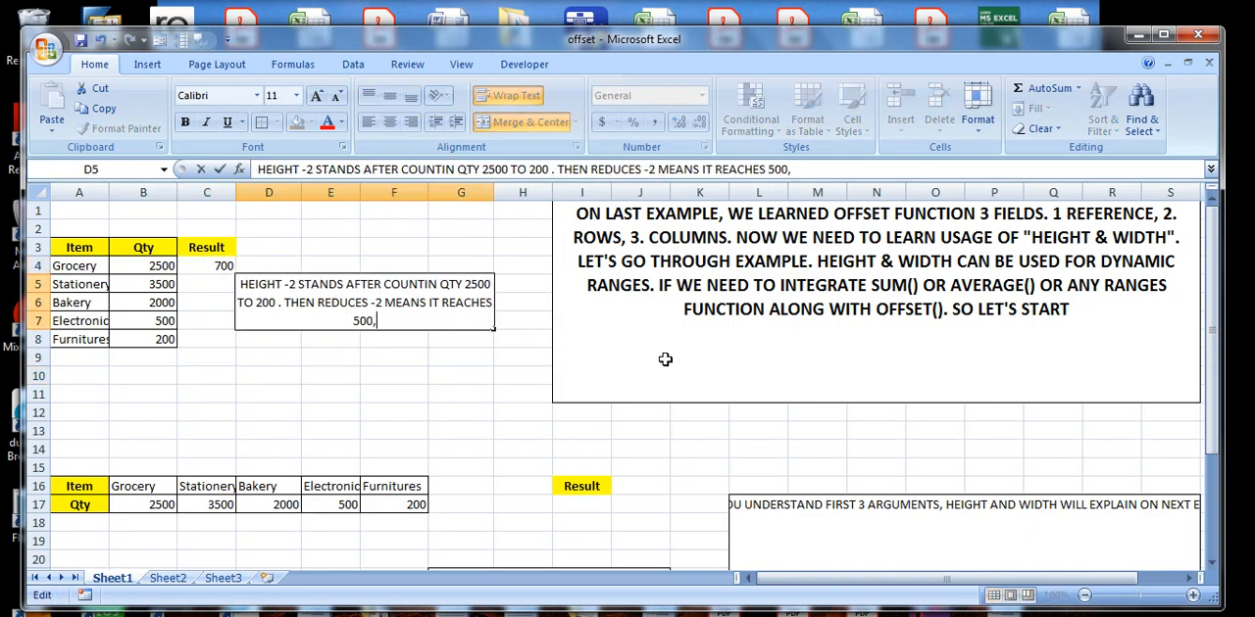
text( 1 WIDTH ST)
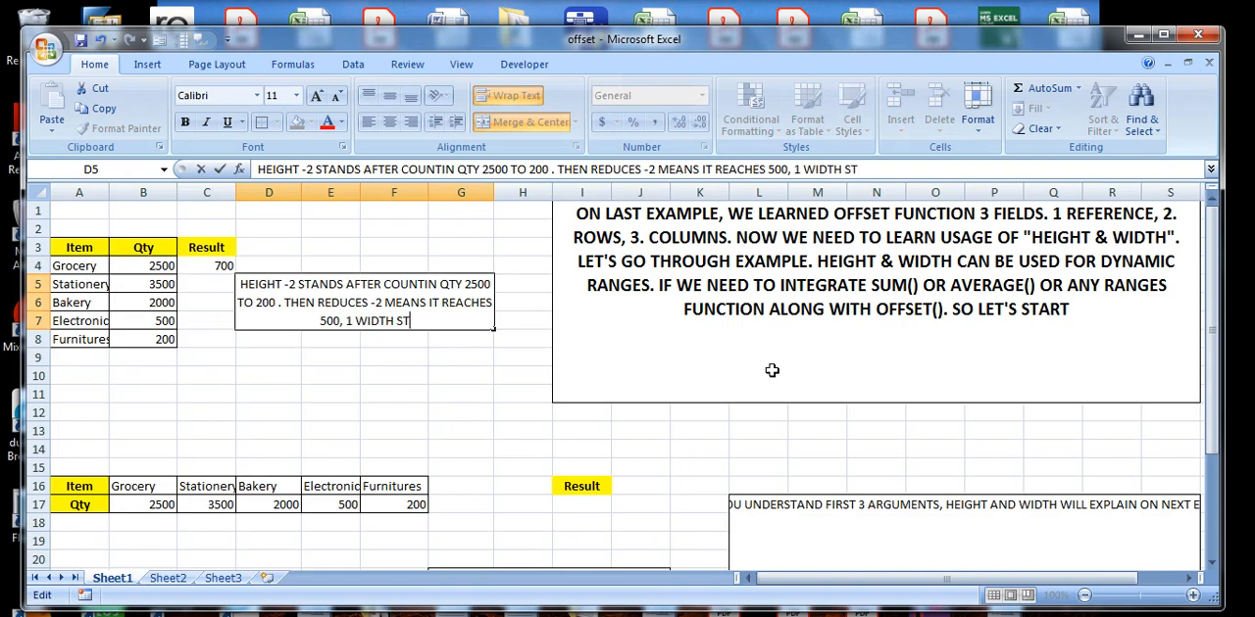
text(ANDS D)
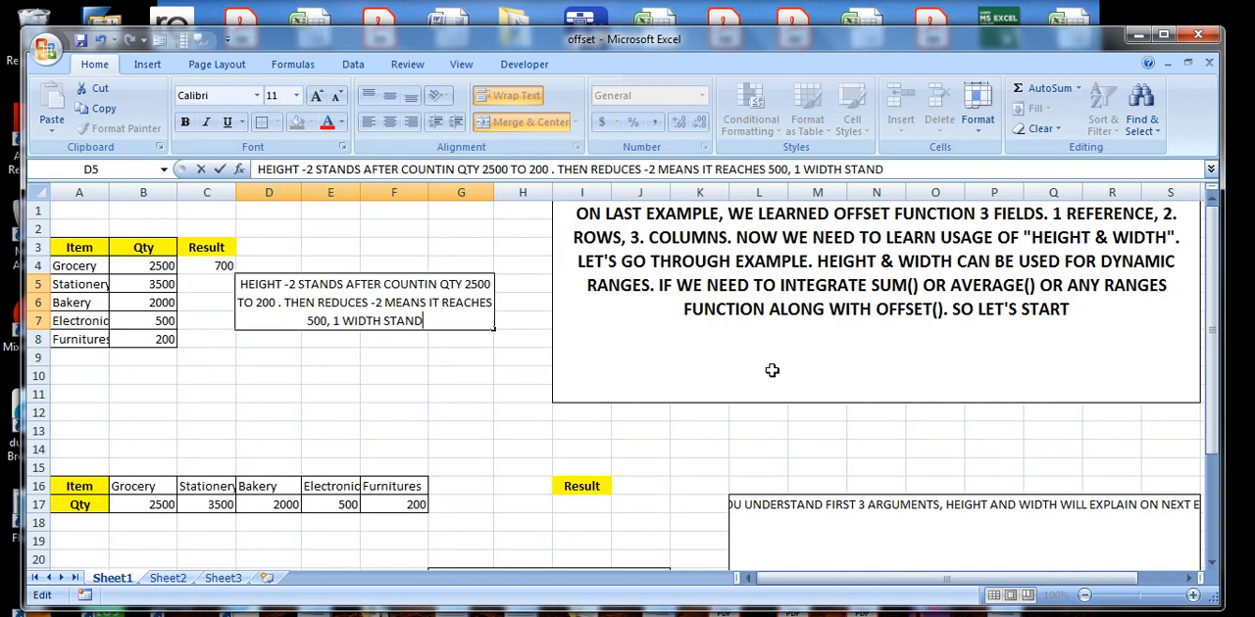
text(F)
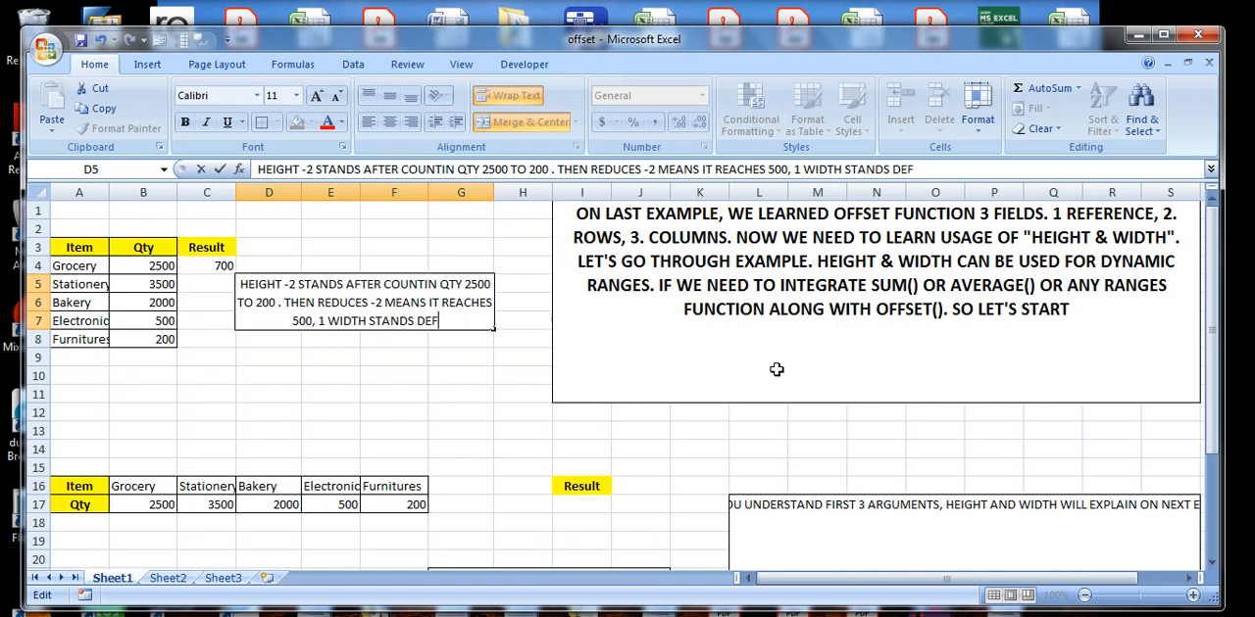
text(AULT)
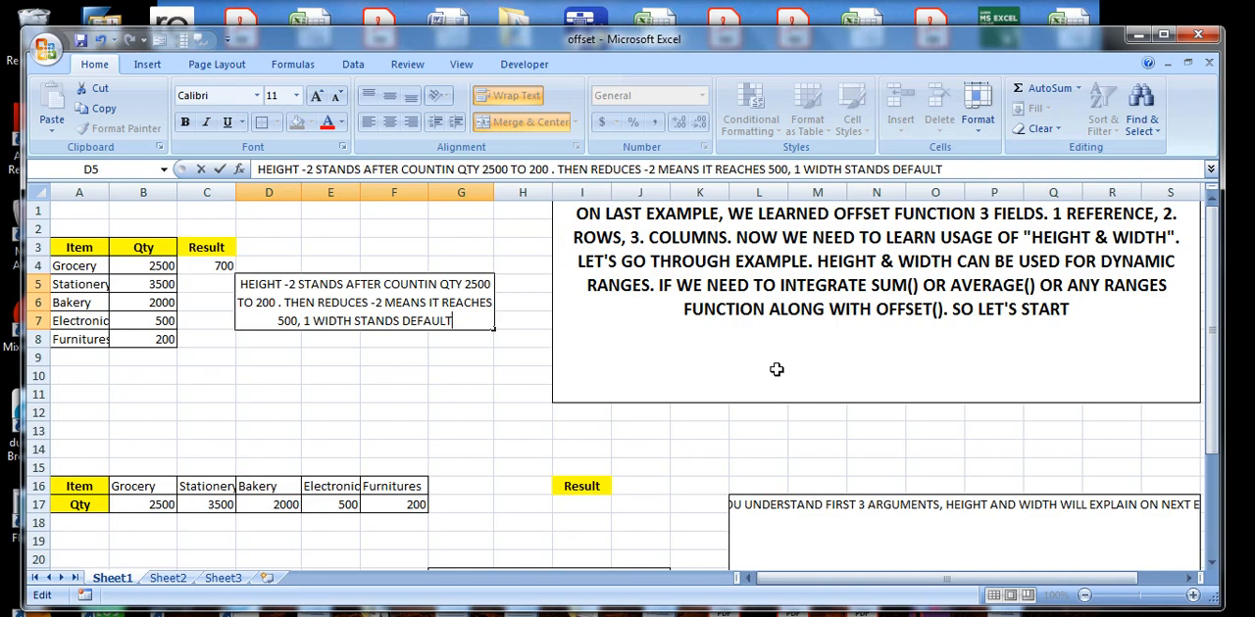
click(376, 398)
click(384, 305)
click(201, 267)
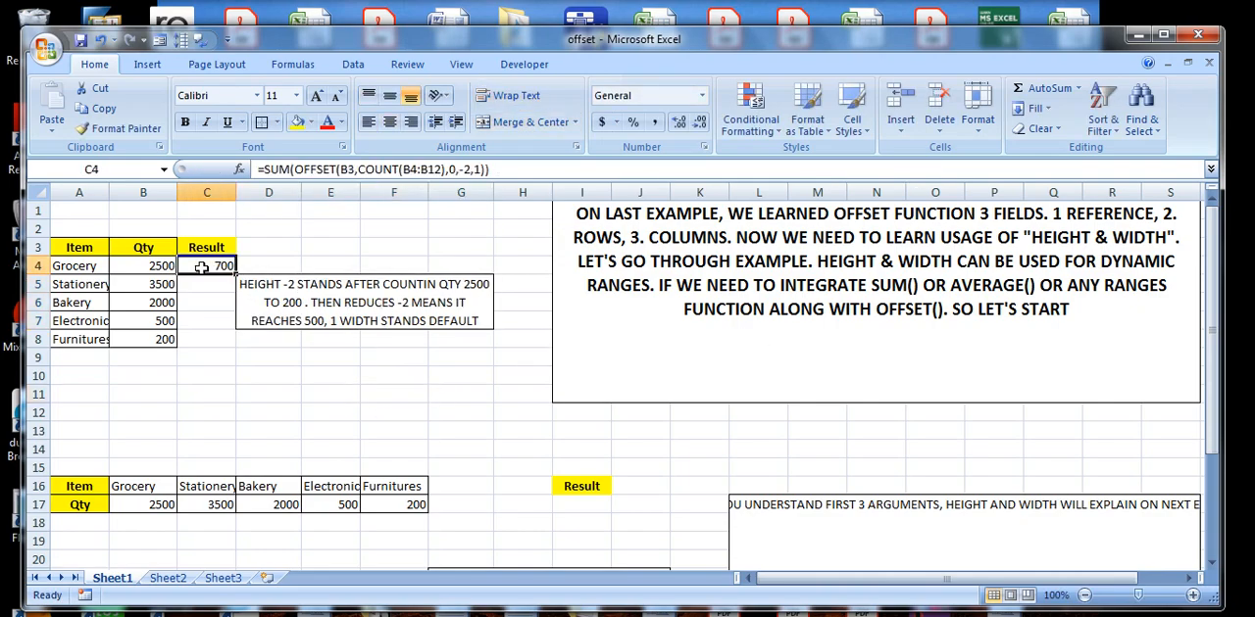
click(416, 302)
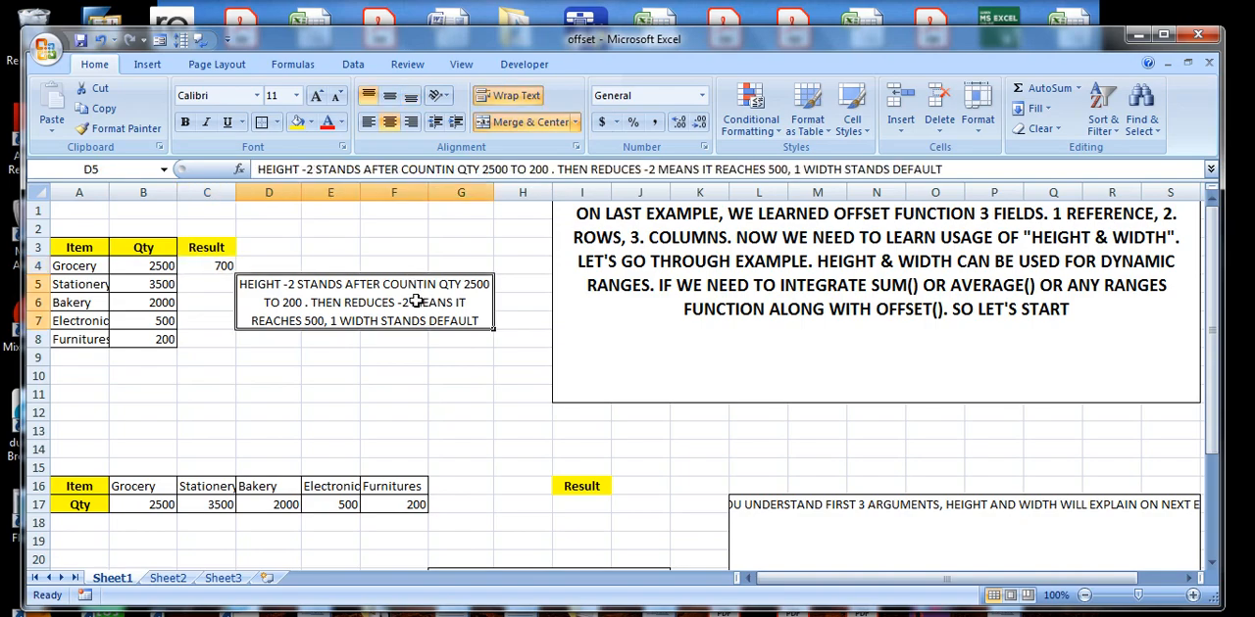
double_click(479, 322)
drag(478, 321, 219, 275)
key(BackSpace)
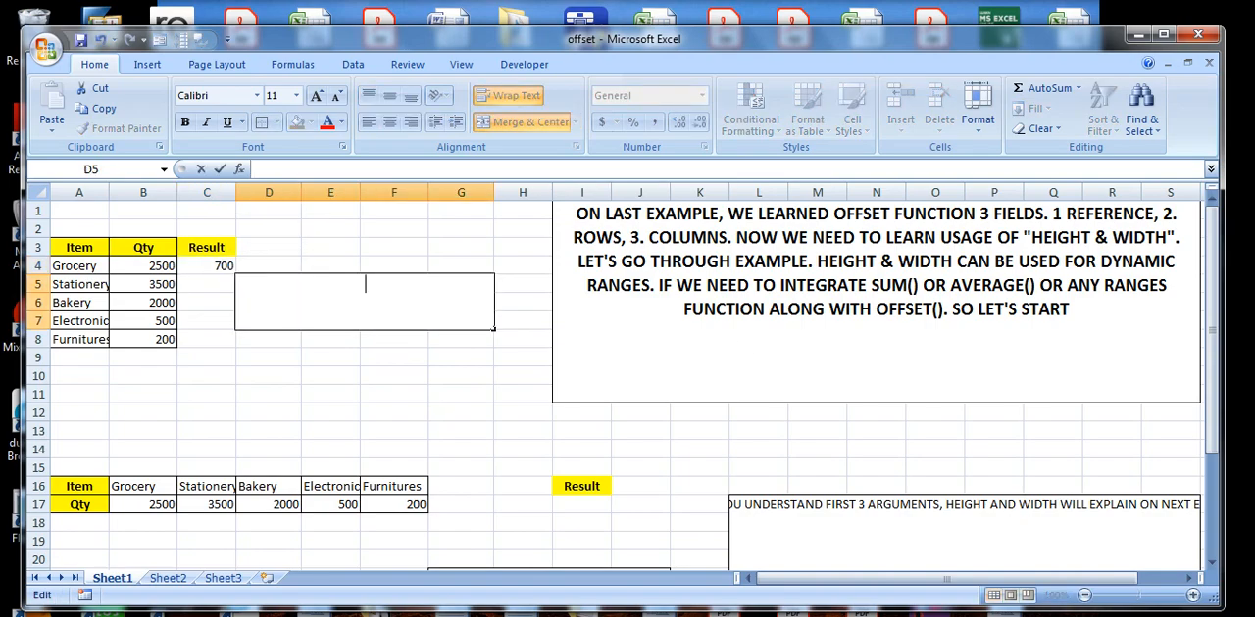
text(FINALLY ITS)
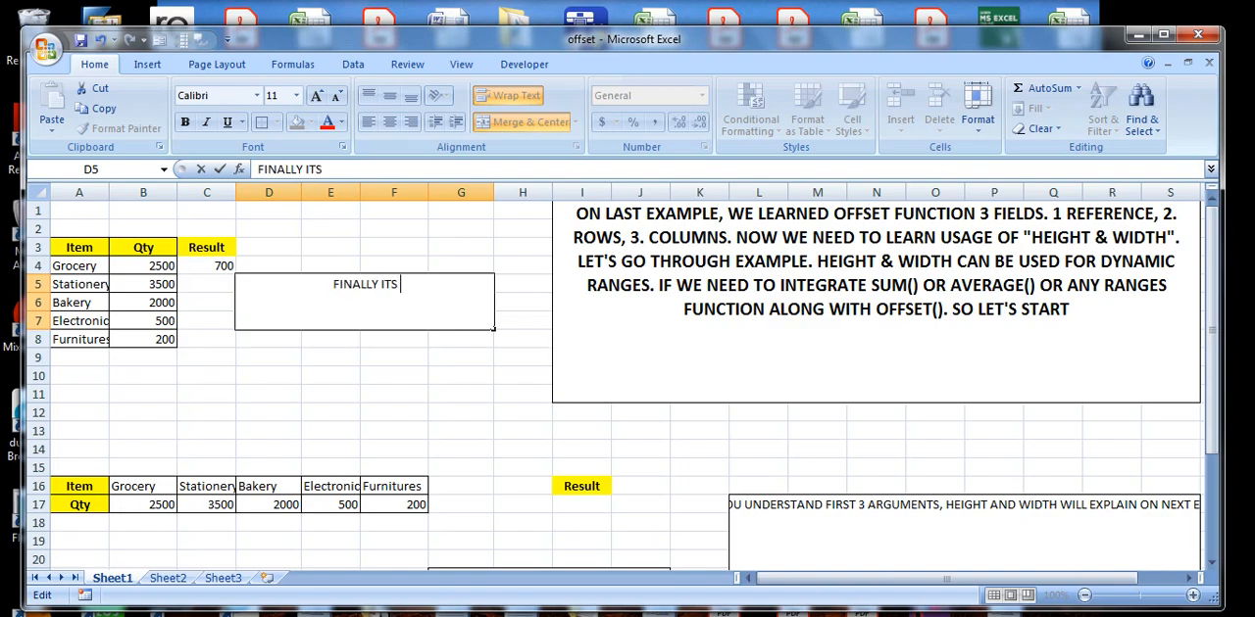
text( SUMS)
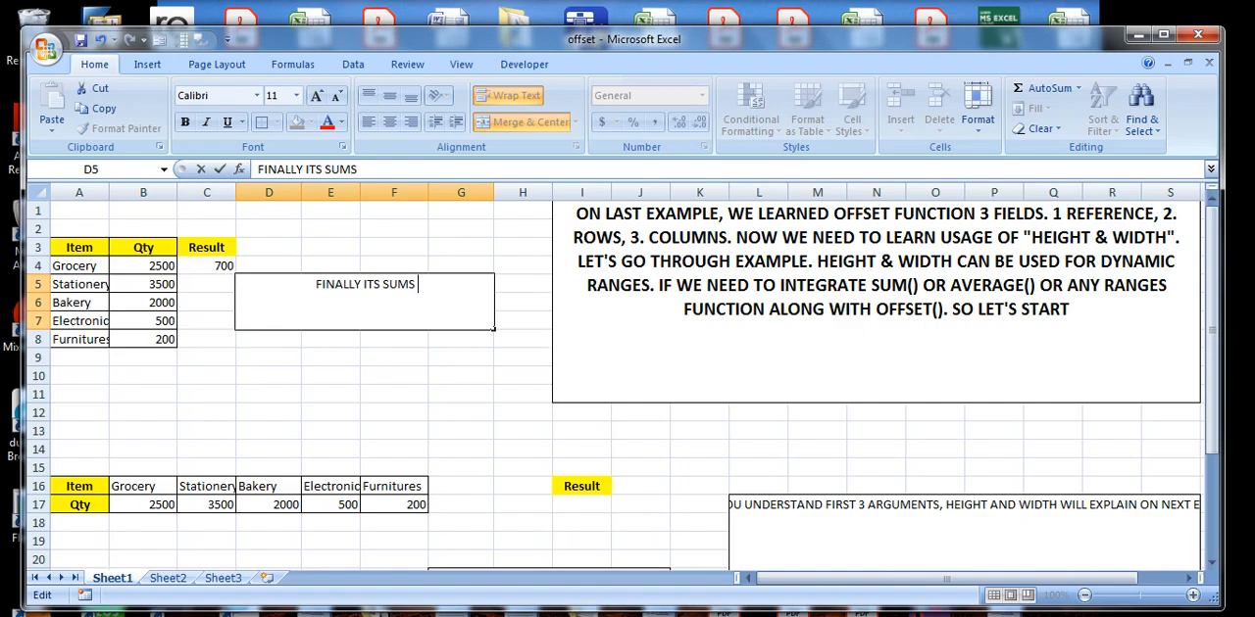
text( 5)
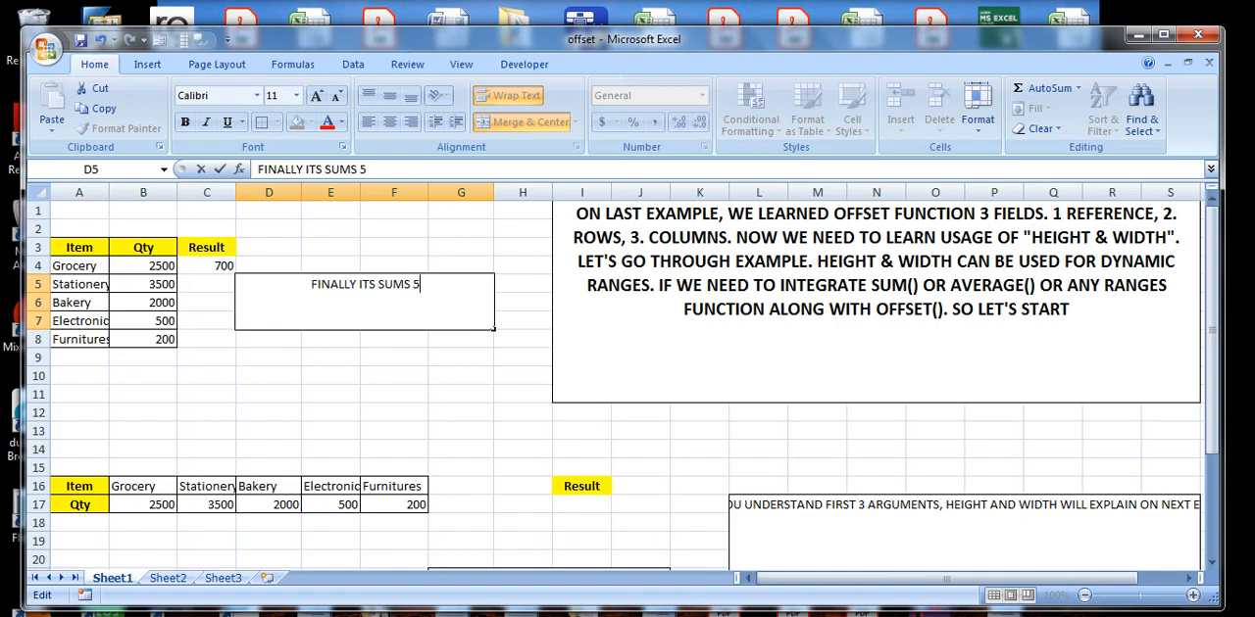
text(00+200)
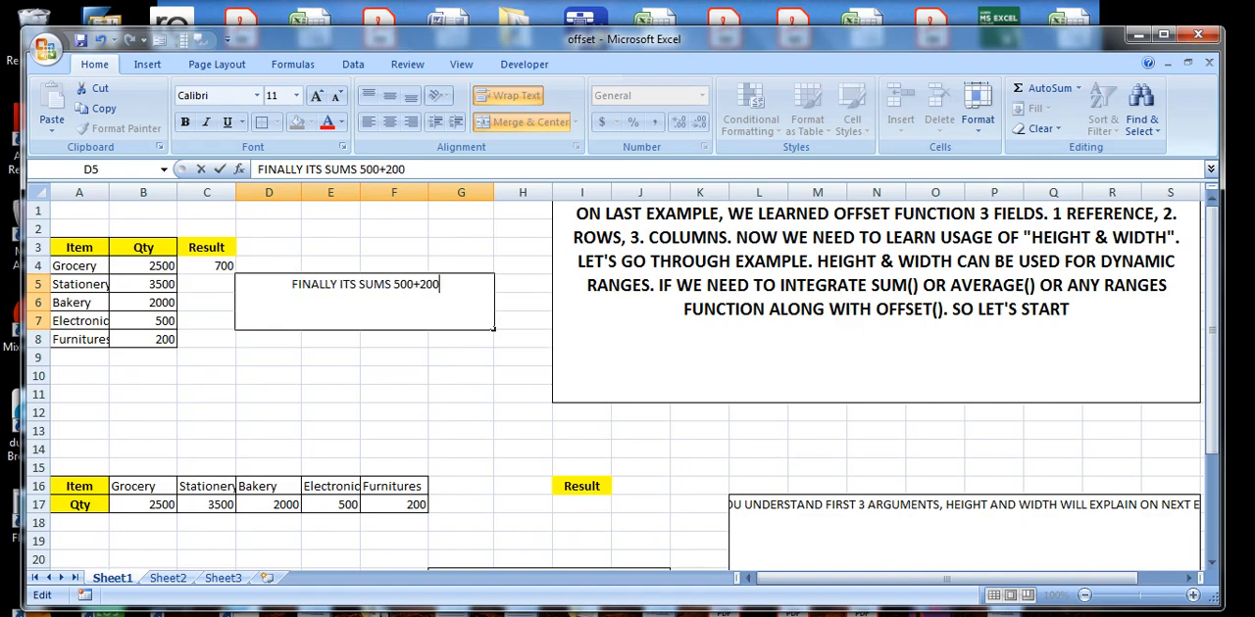
key(Escape)
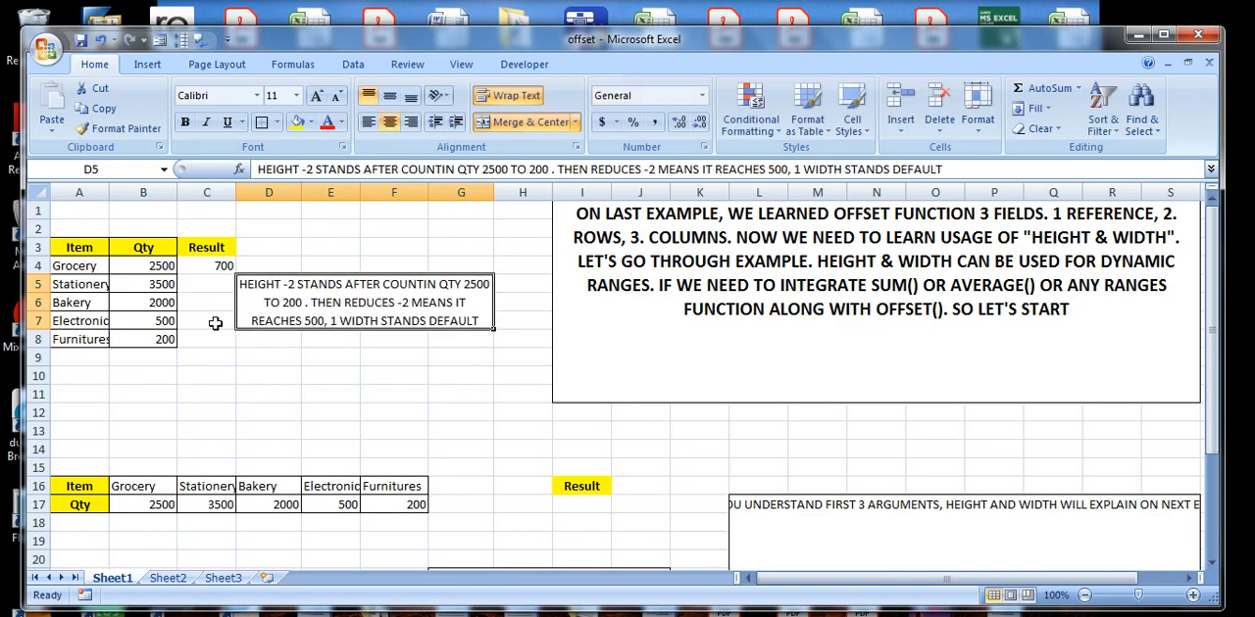
Set the height argument in the C4 formula to -3 and select the matching quantities in B6:B8.
click(197, 271)
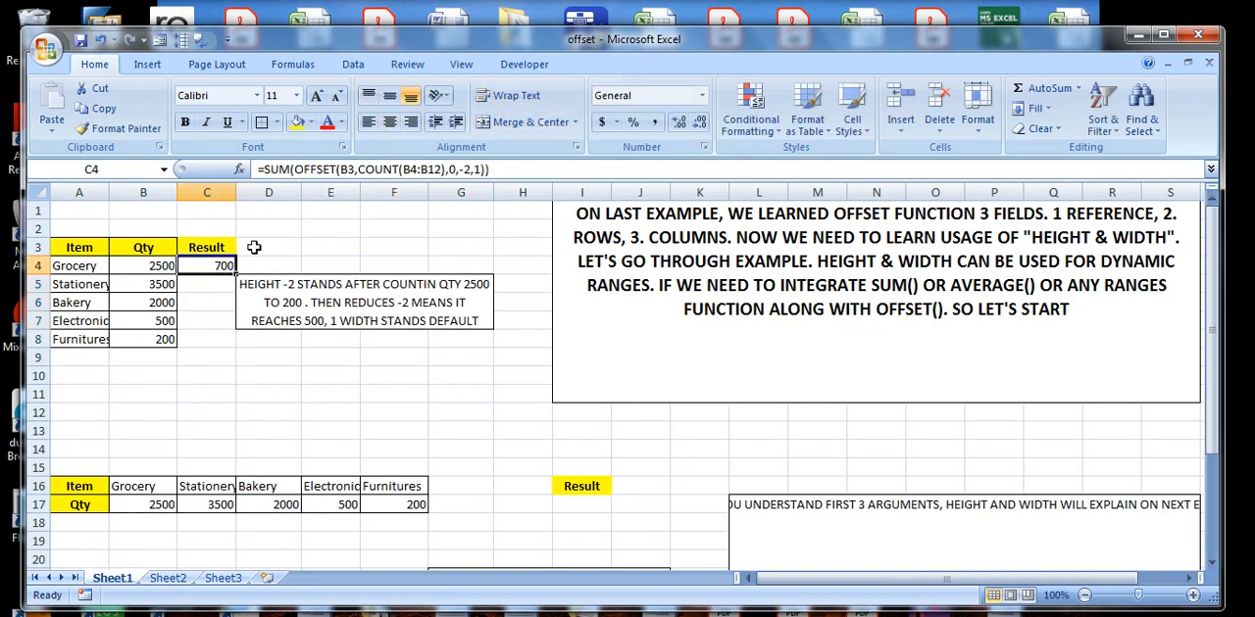
click(469, 170)
key(BackSpace)
text(3)
key(Return)
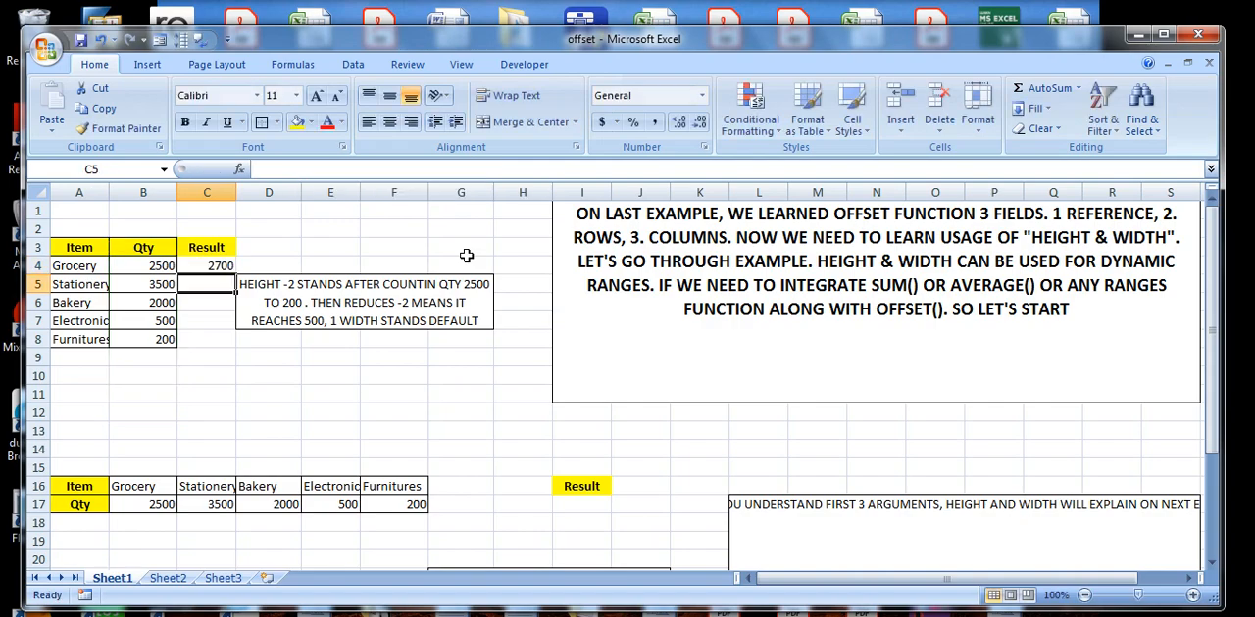
drag(162, 305, 162, 340)
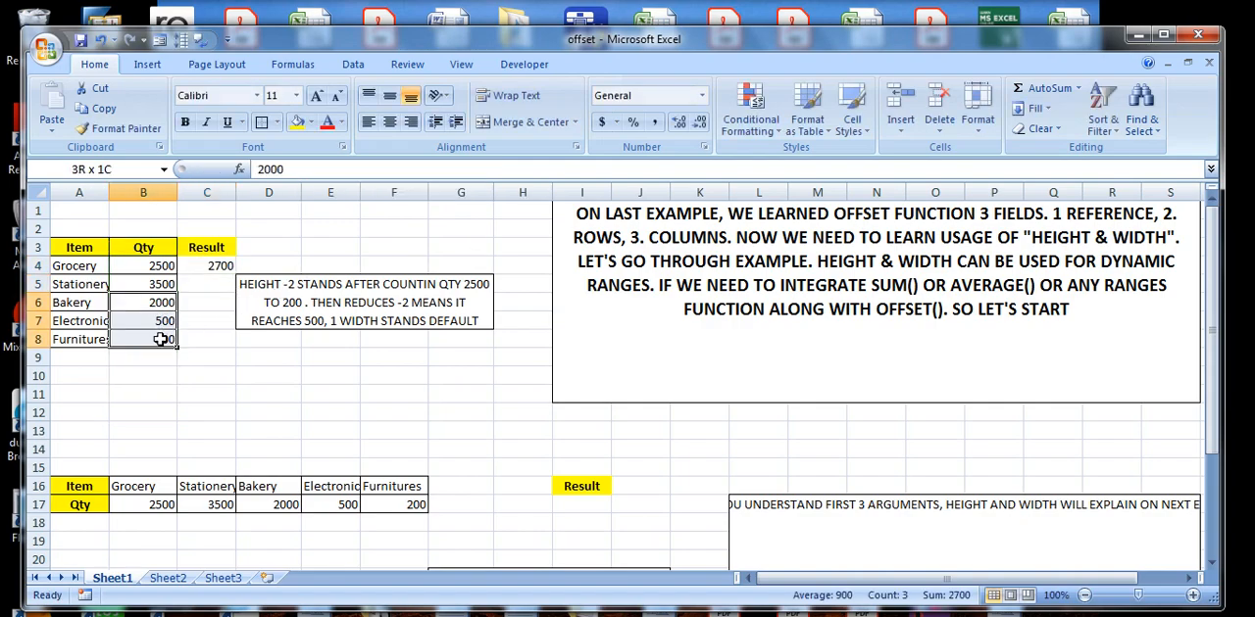
Replace the D5 note with "IT SUMS 2000+500+200" and commit it.
click(411, 306)
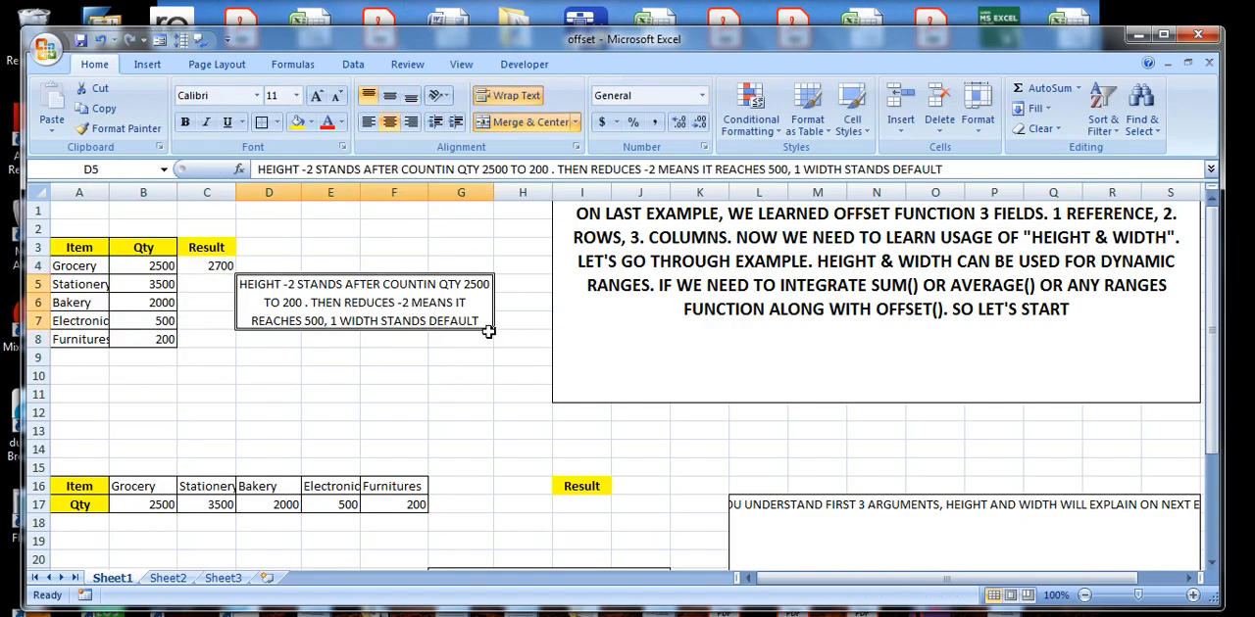
text(IT SUMS)
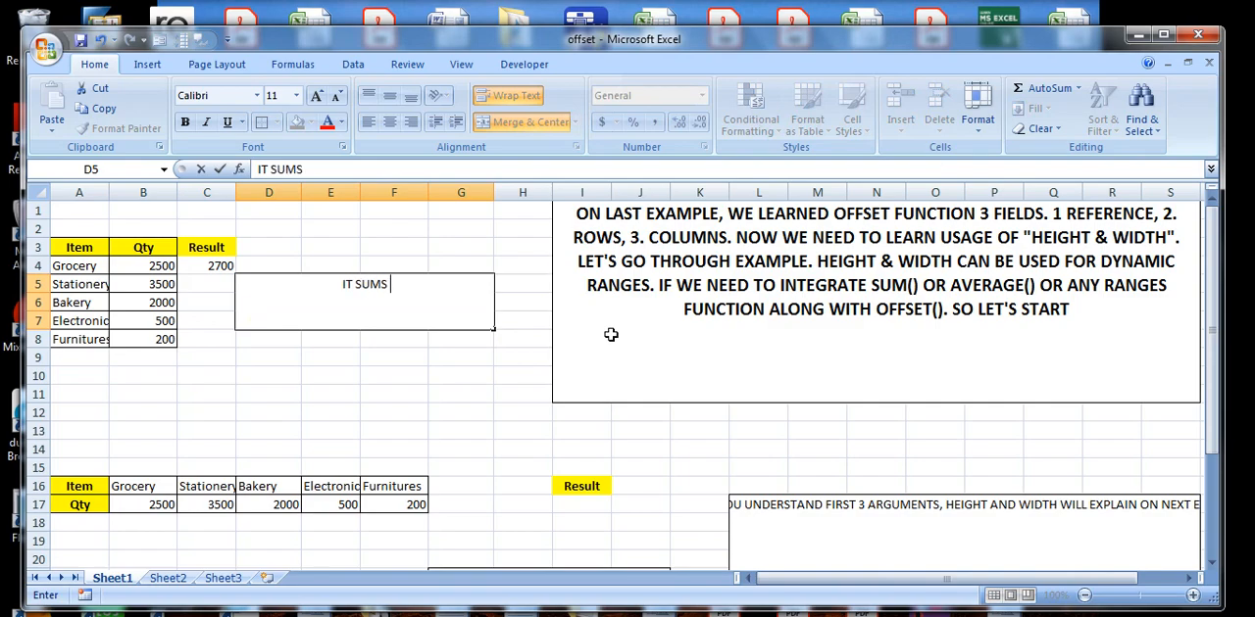
text( 2000+500+200)
key(Return)
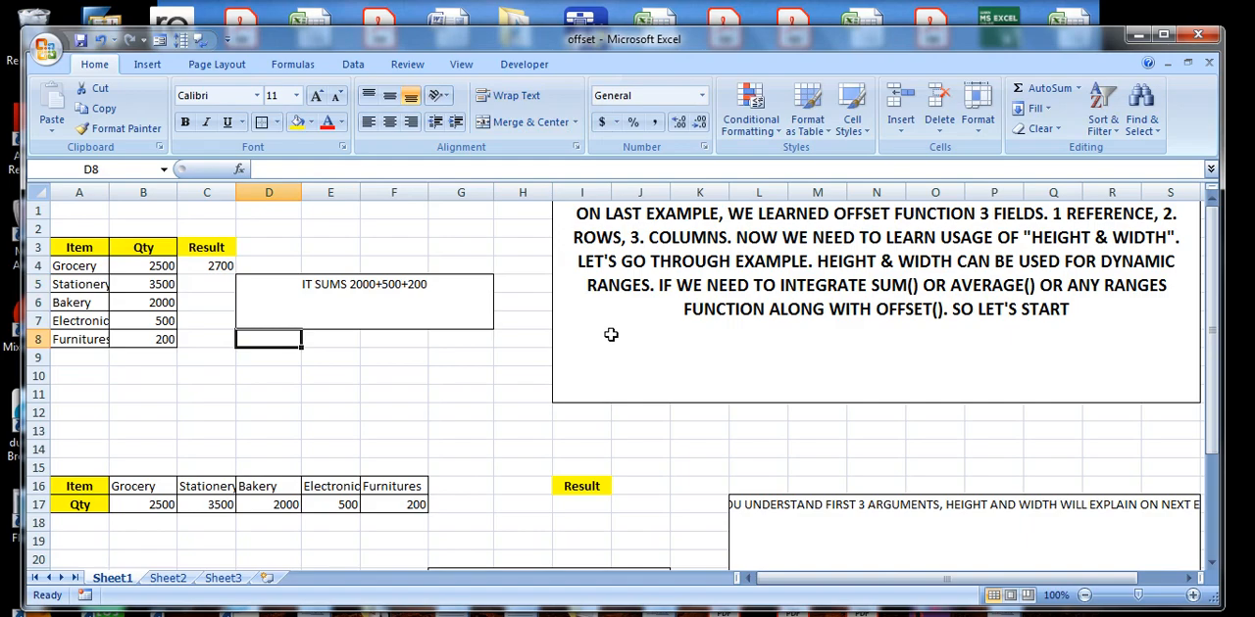
Extend the negative height argument in the C4 formula so the sum covers B5:B8, and check those quantities against the D5 note.
click(217, 267)
click(470, 169)
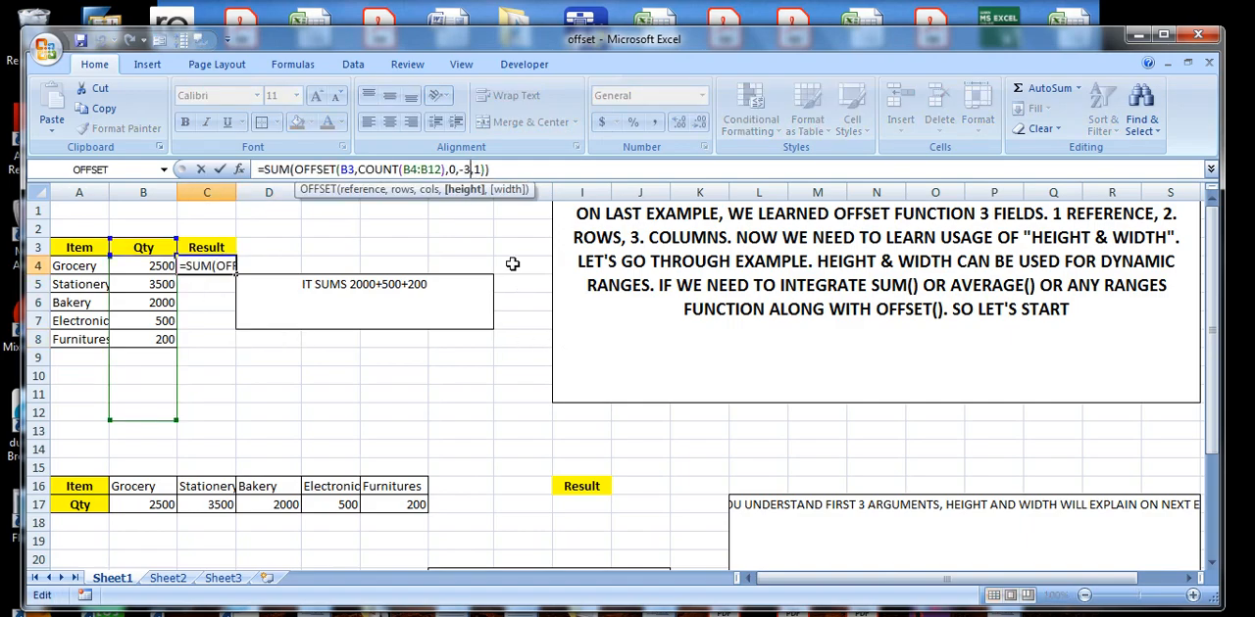
key(Return)
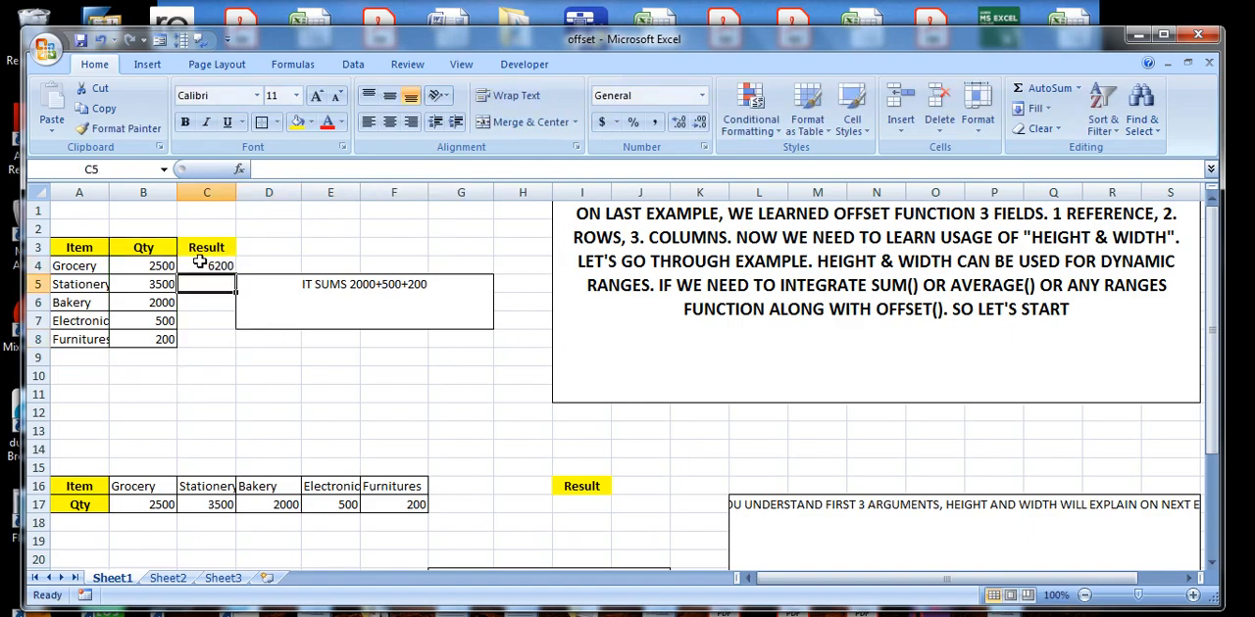
drag(167, 286, 164, 339)
click(164, 338)
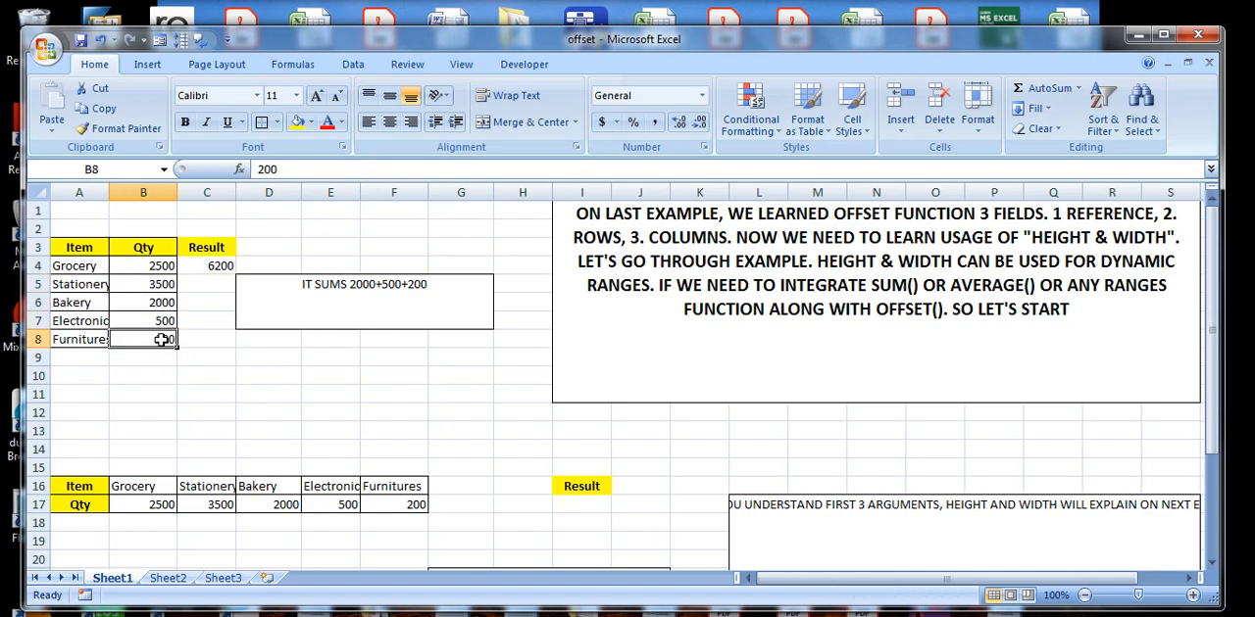
click(416, 290)
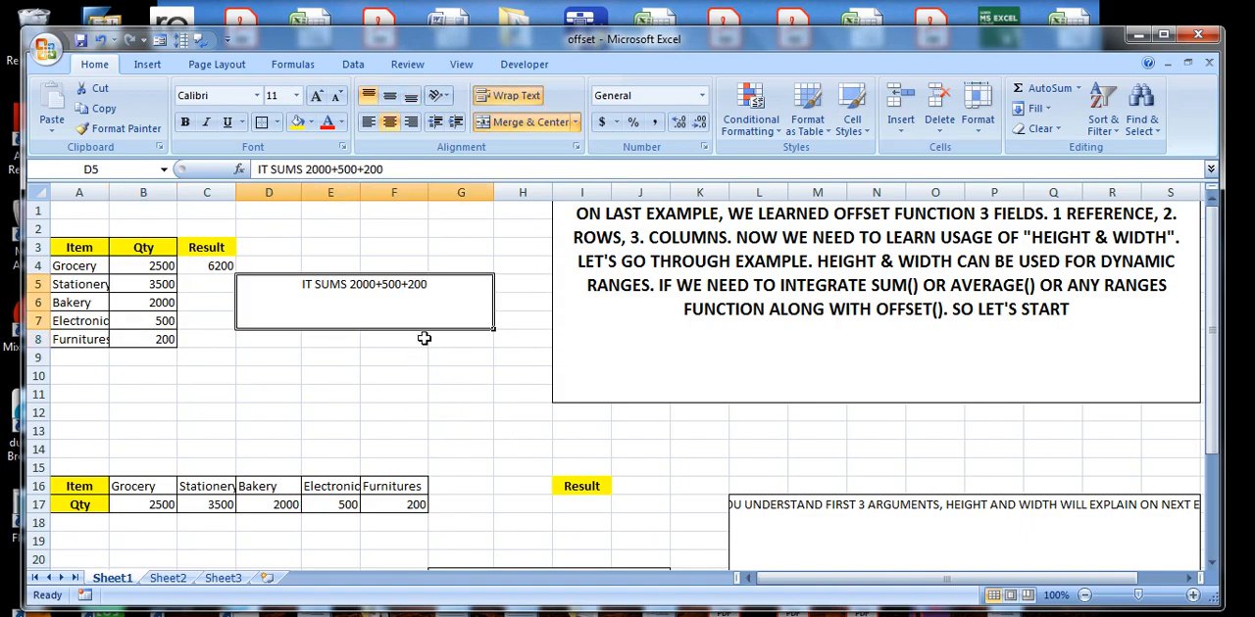
double_click(437, 287)
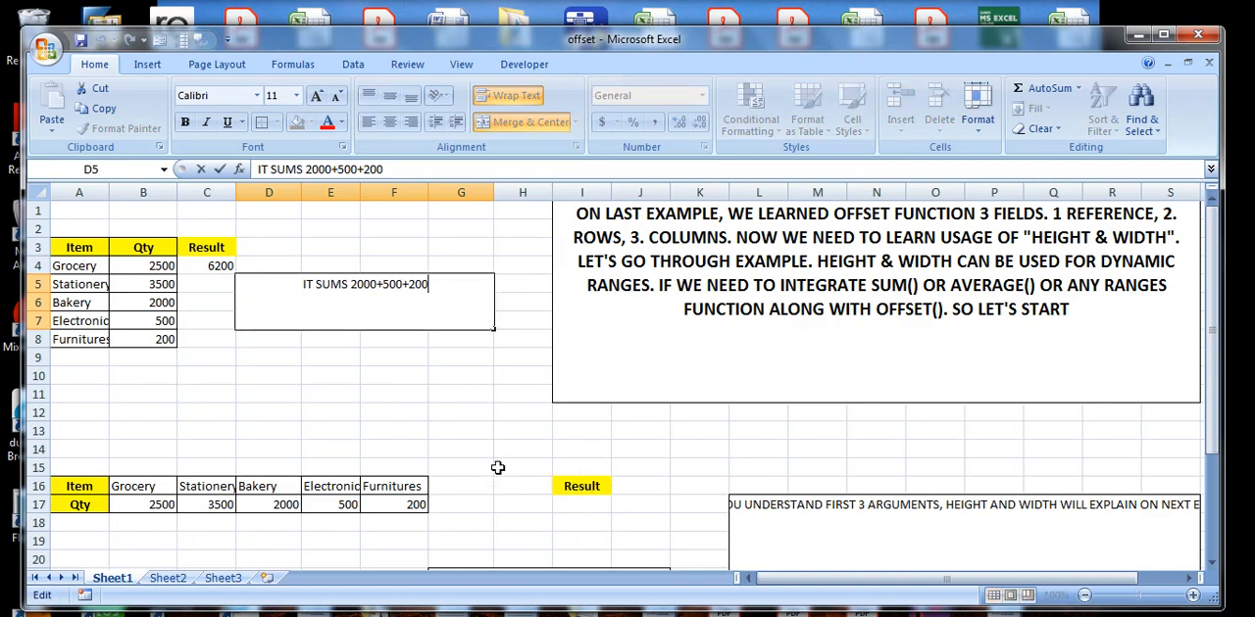
Write "WE CAN LEARN VERTICALLY" in the empty G21 note box, commit it and select result cell I17.
scroll(518, 480, down, 1)
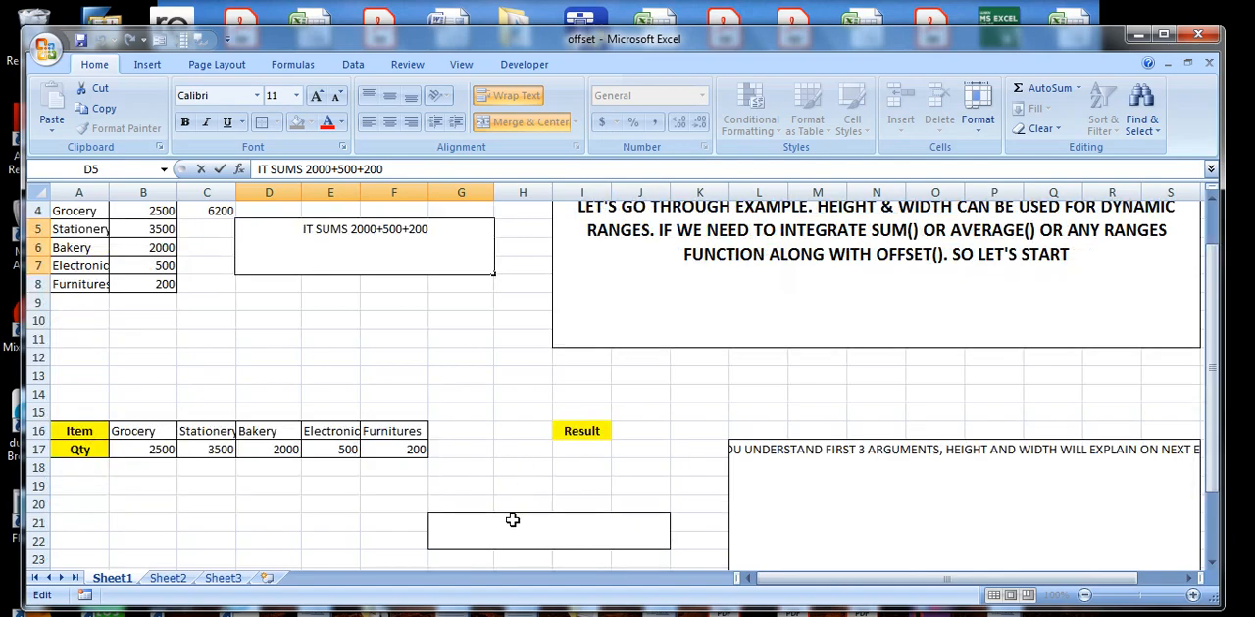
click(510, 519)
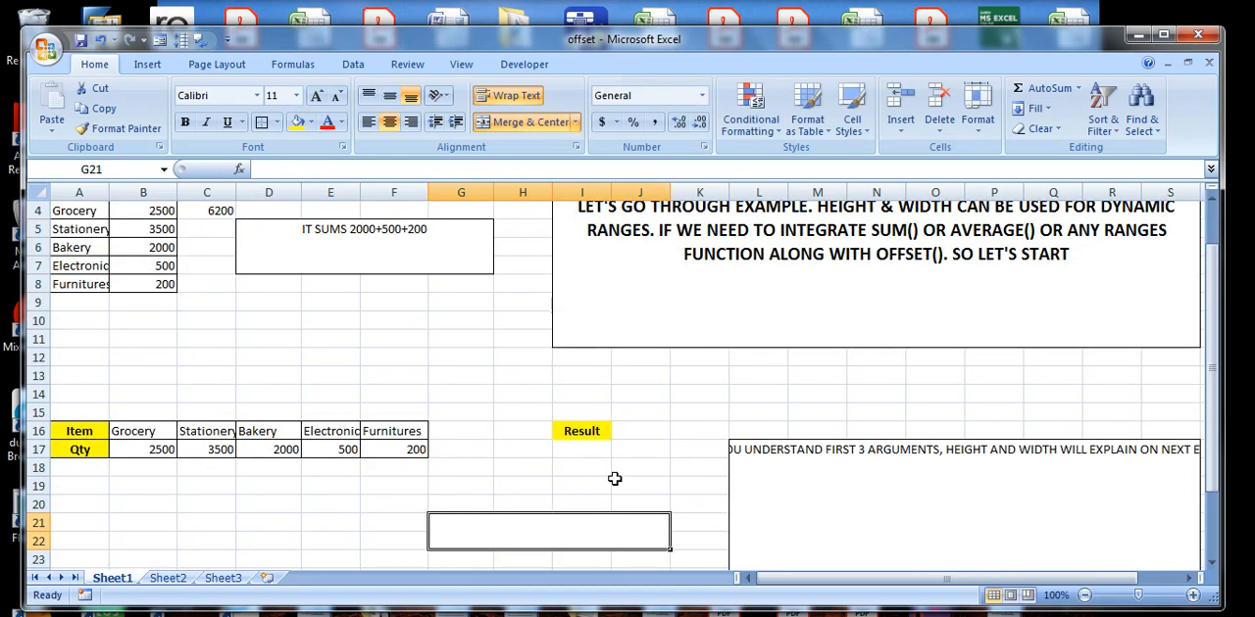
text(WE EAN)
key(BackSpace)
key(BackSpace)
key(BackSpace)
text(CAN LEARN)
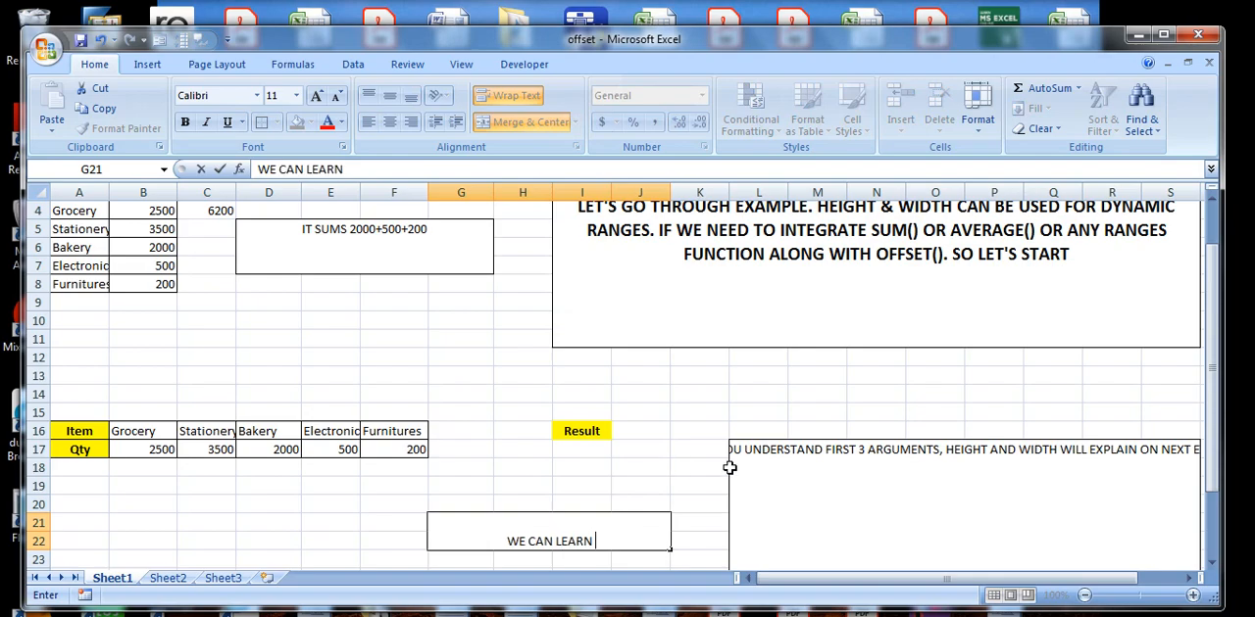
text( VERTICA)
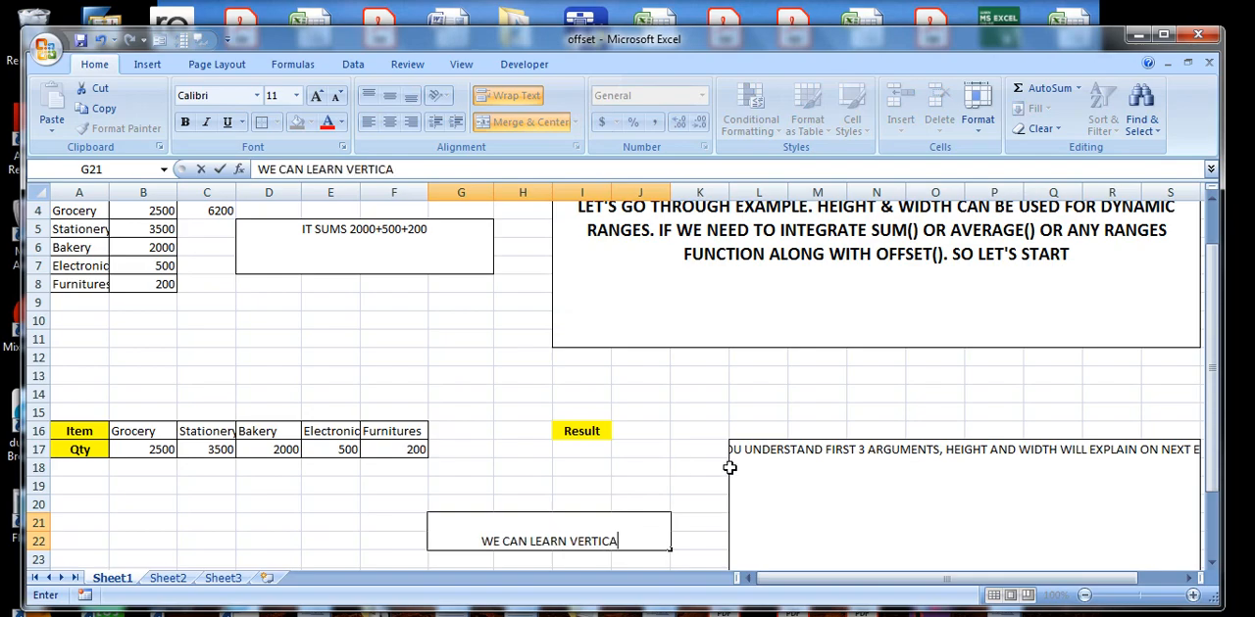
text(LLY)
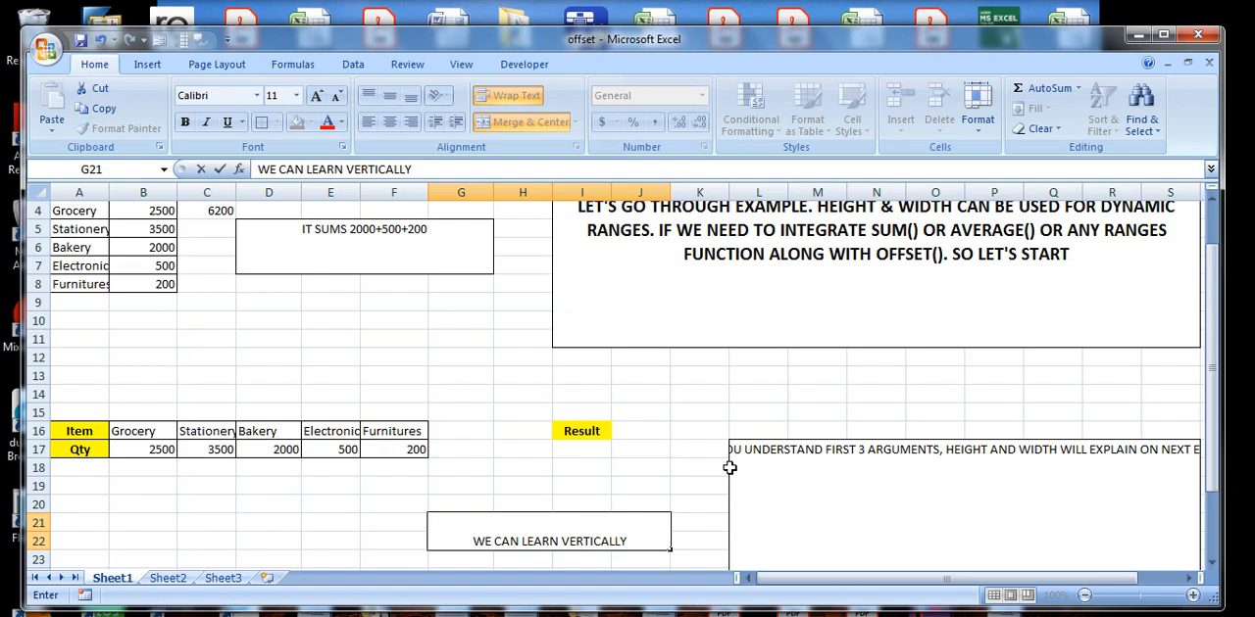
click(565, 451)
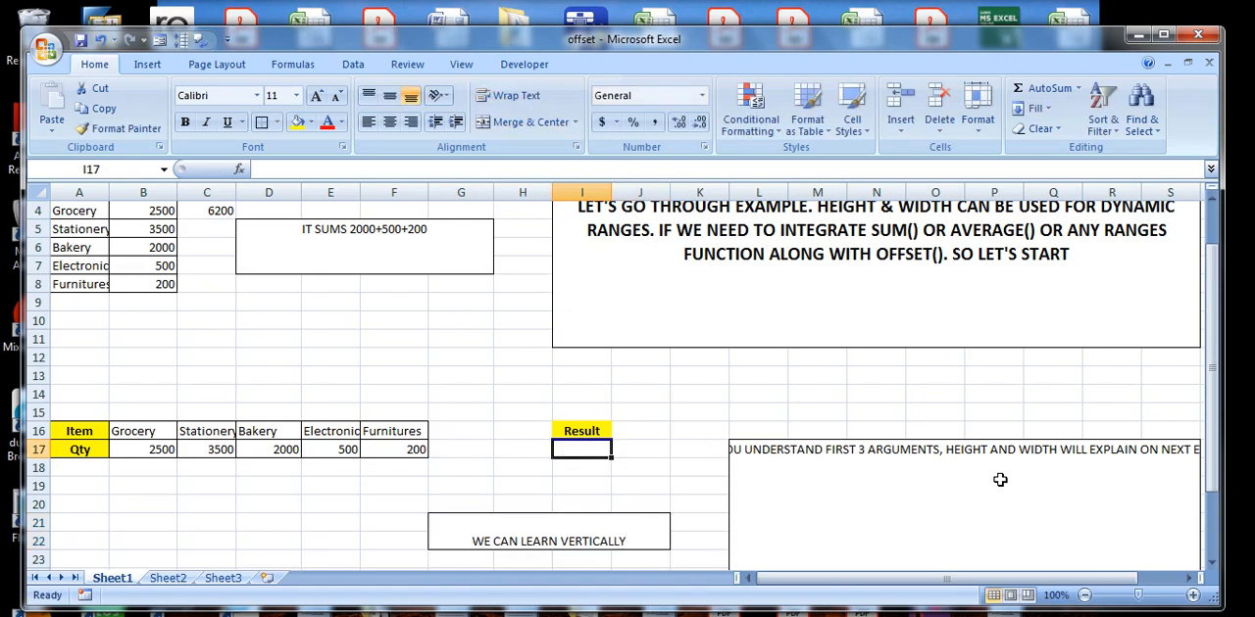
Begin a SUM(OFFSET()) formula in result cell I17 with A17 as the reference and 0 rows.
text(=)
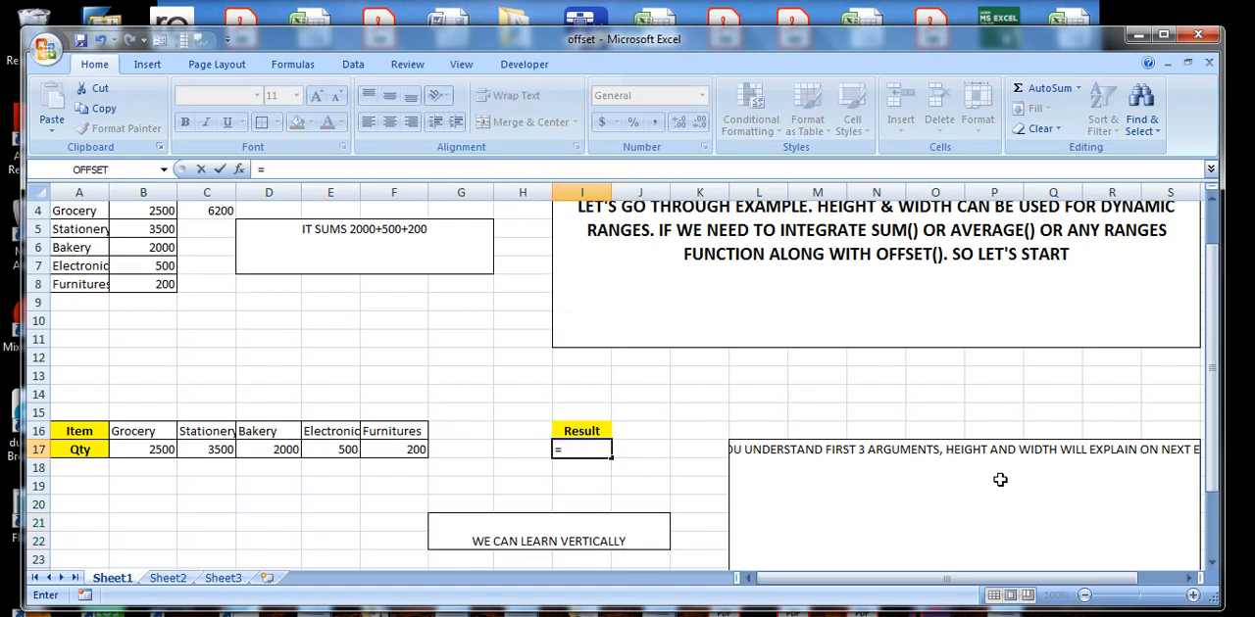
text(-SUM()
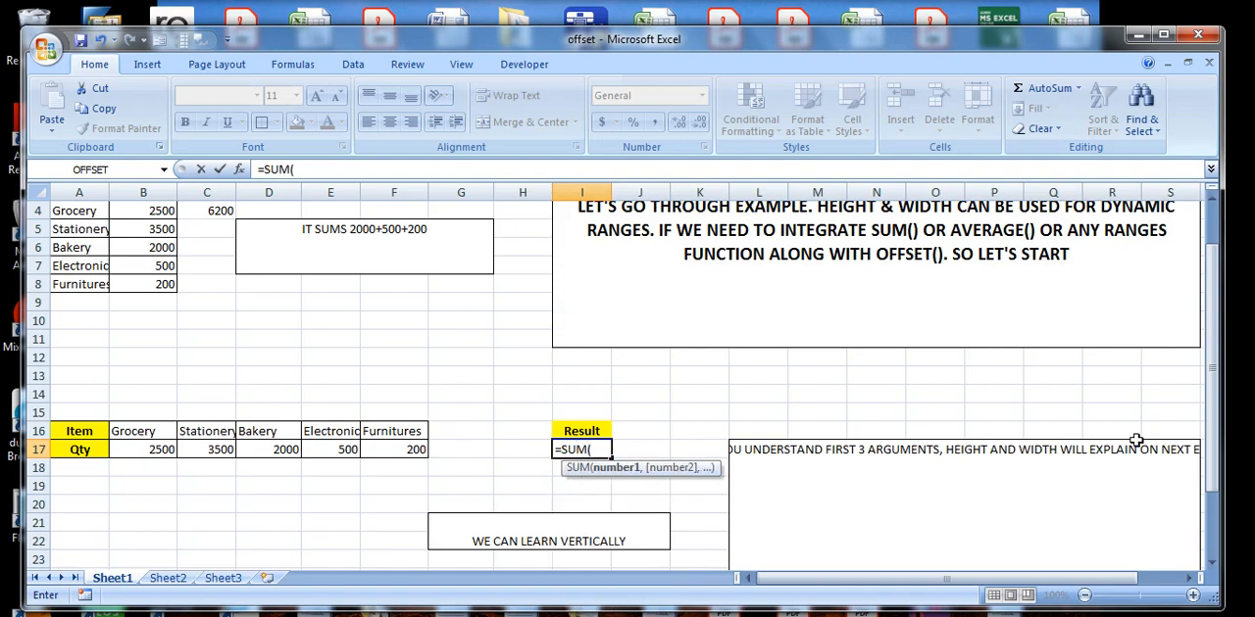
text(OFFSET)
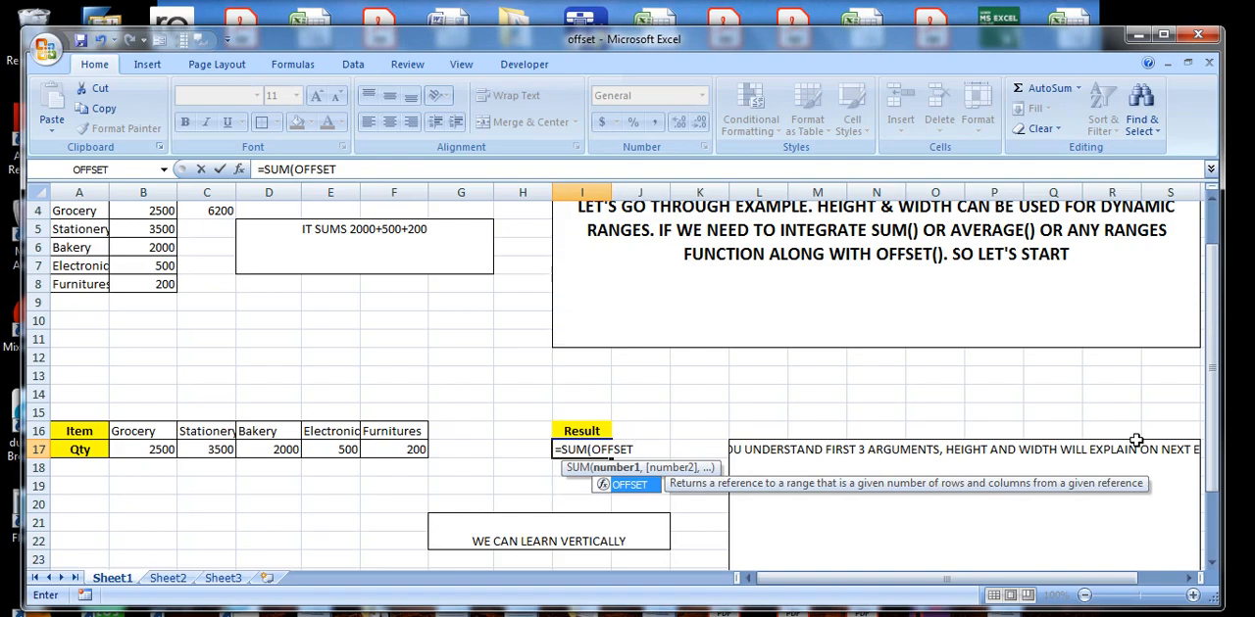
text(()
click(85, 451)
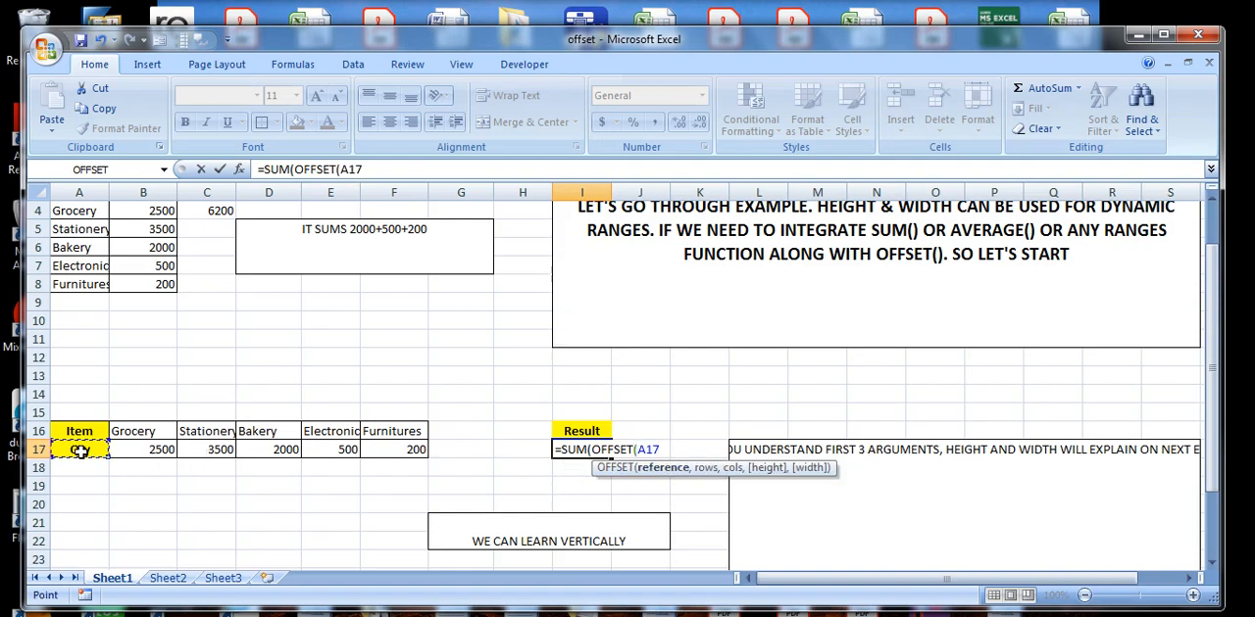
text(,0,)
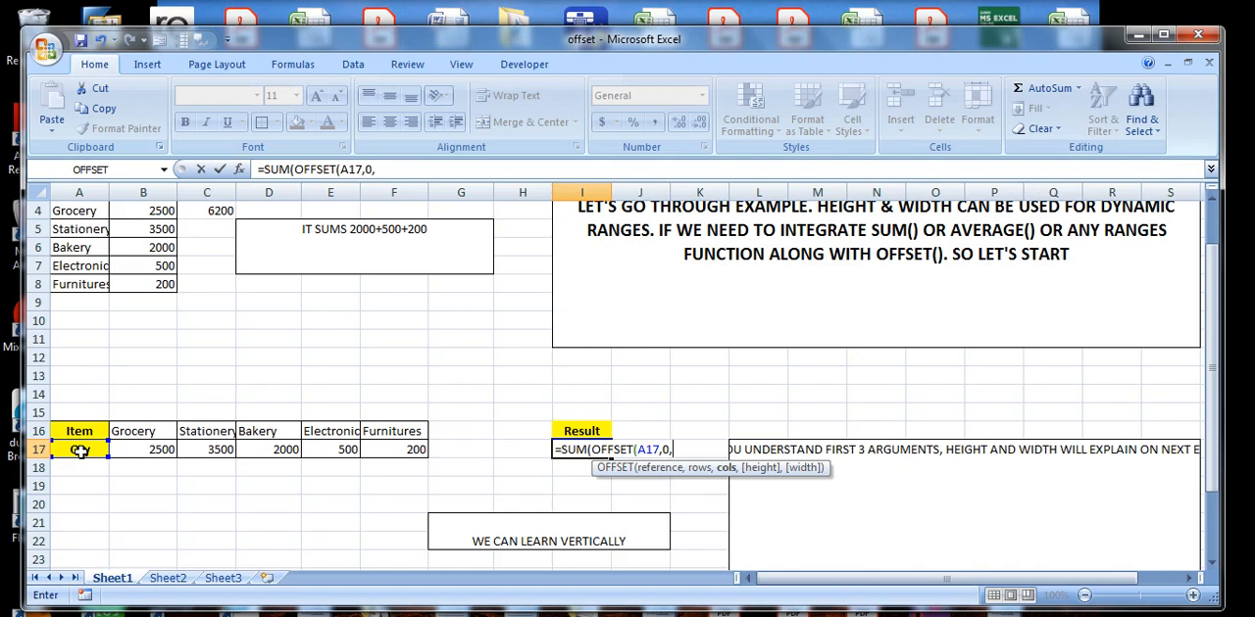
Complete the I17 formula with COUNT(B17:G17) as the columns argument, height 1 and width -2, and commit it.
text(COUNT)
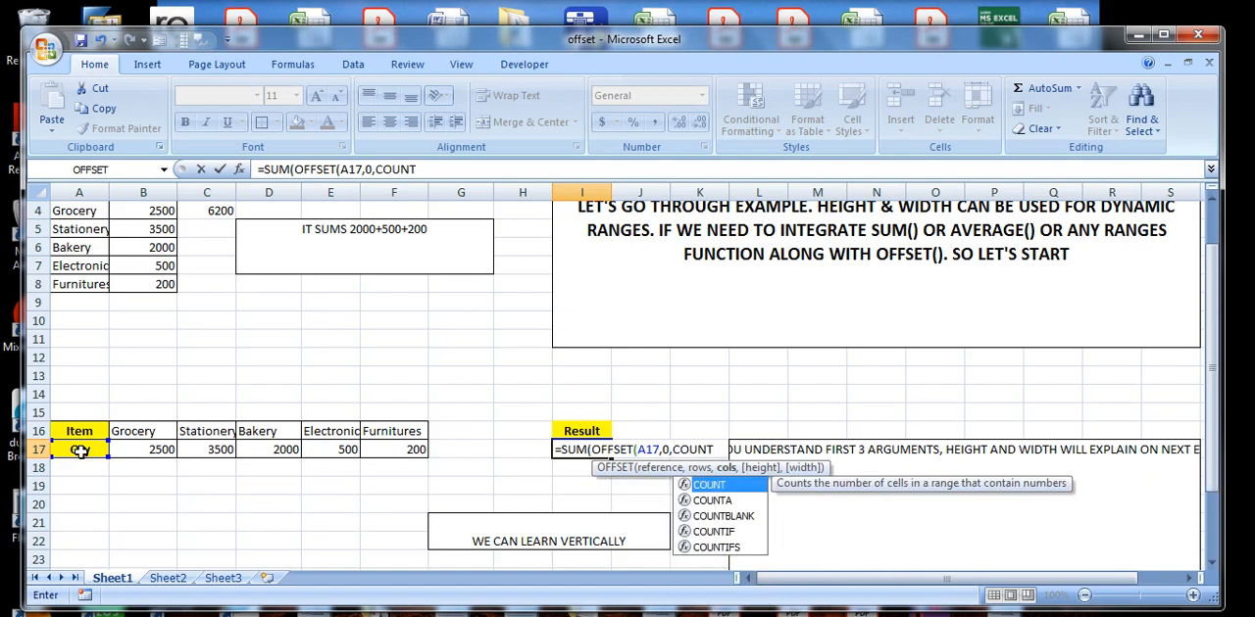
text(()
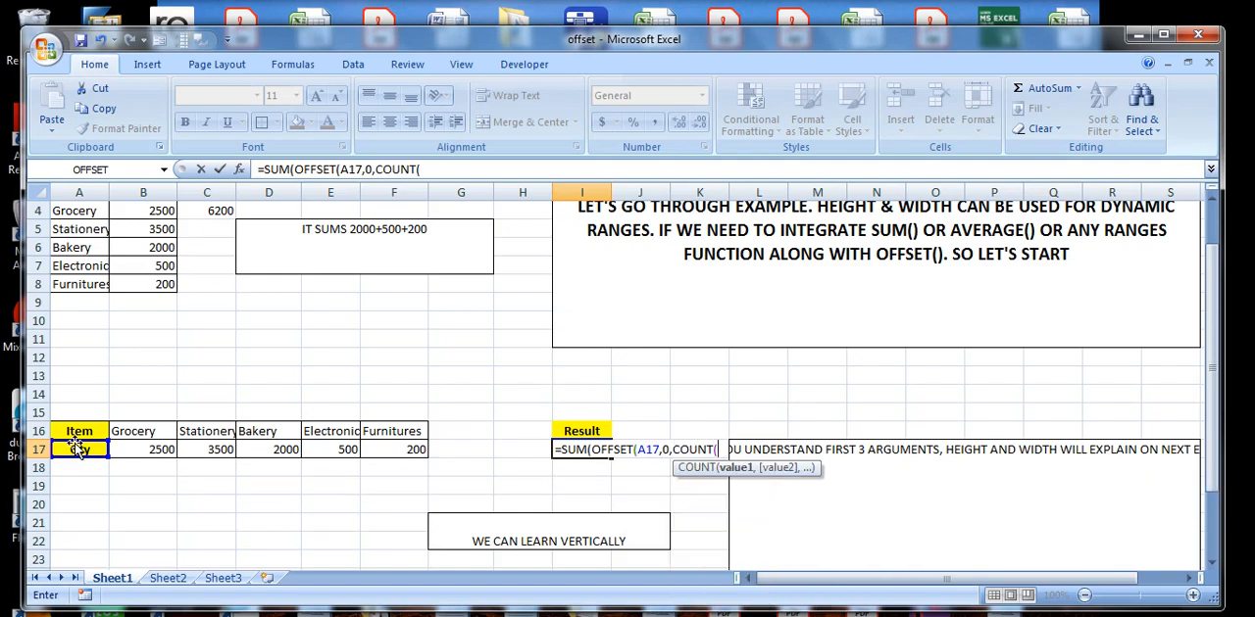
drag(151, 449, 457, 450)
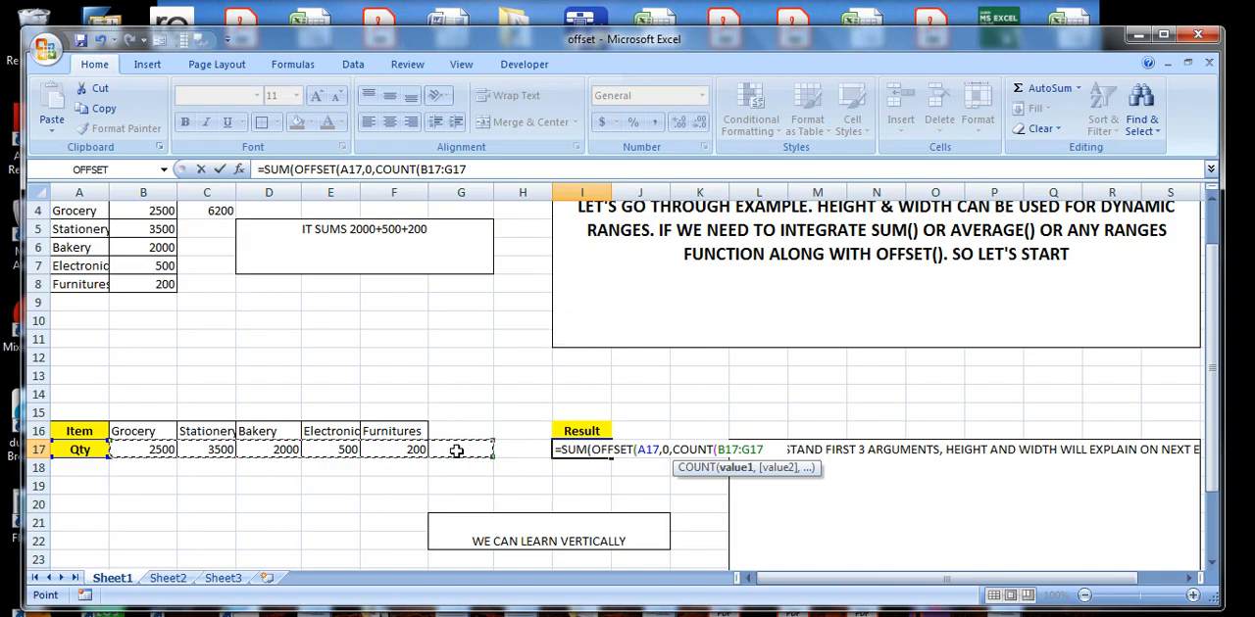
text(),)
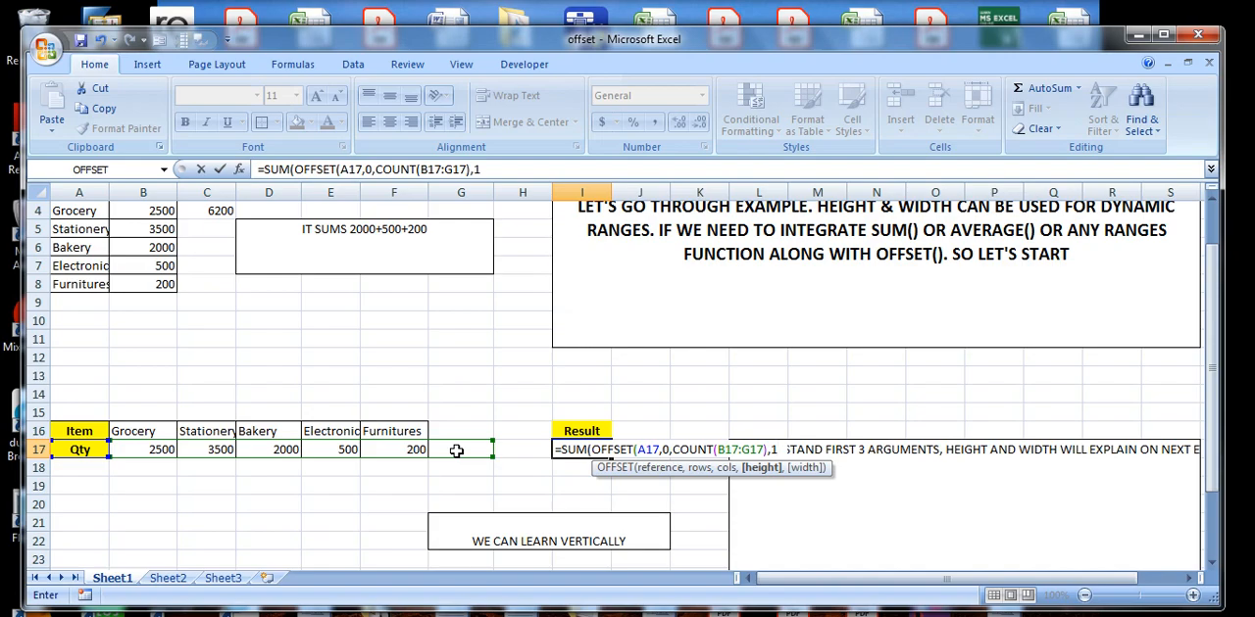
text(1,-2)
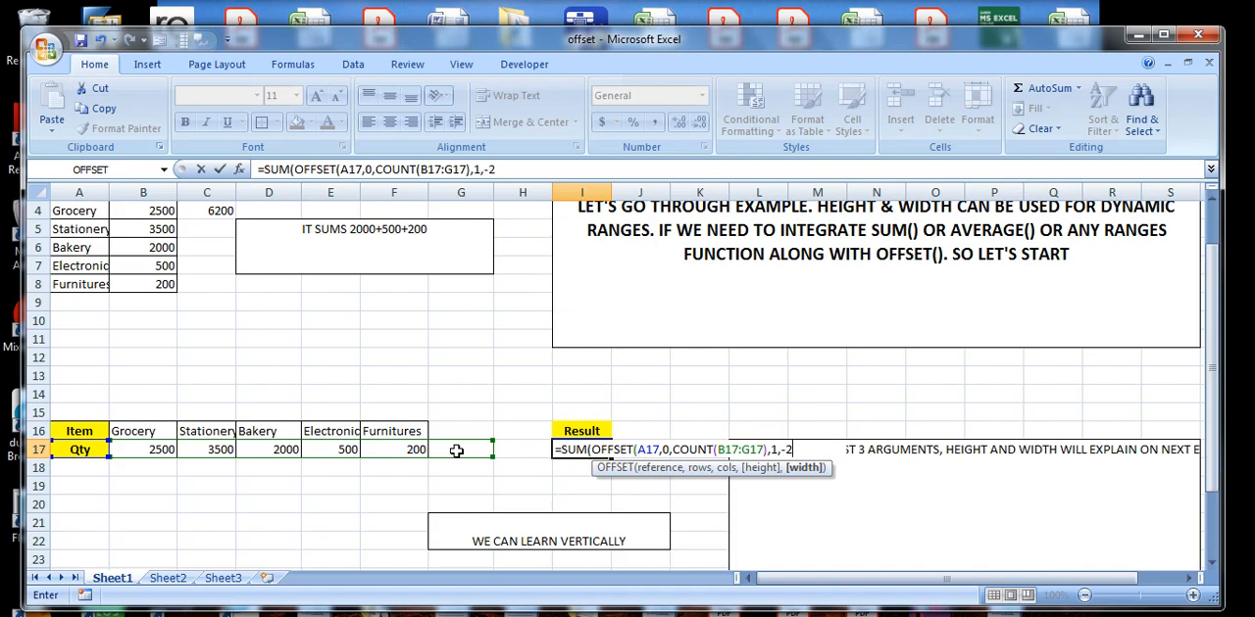
text()))
key(Return)
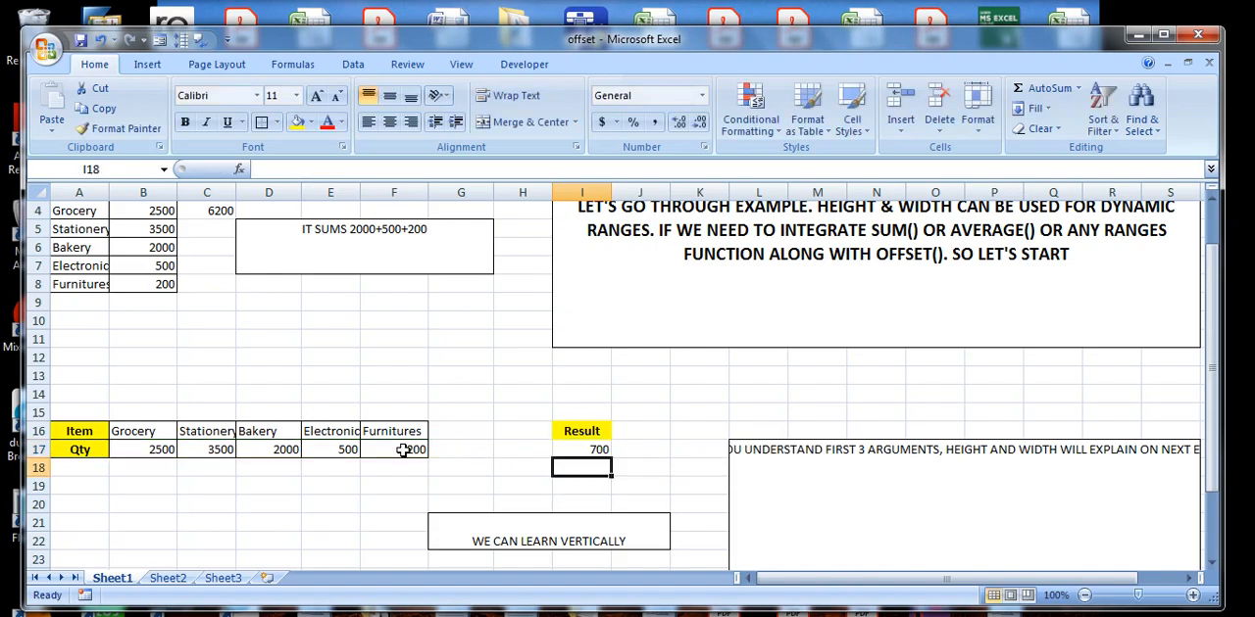
Review the I17 formula and enter 300 as an additional quantity in G17.
click(585, 453)
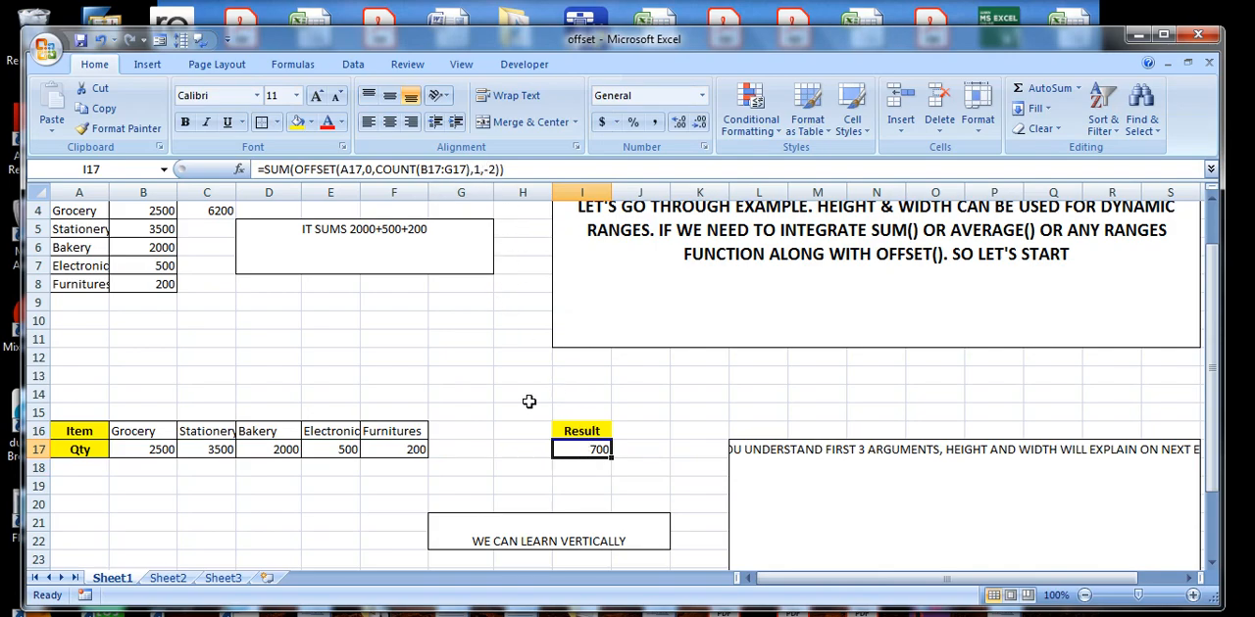
key(Return)
click(591, 452)
click(459, 451)
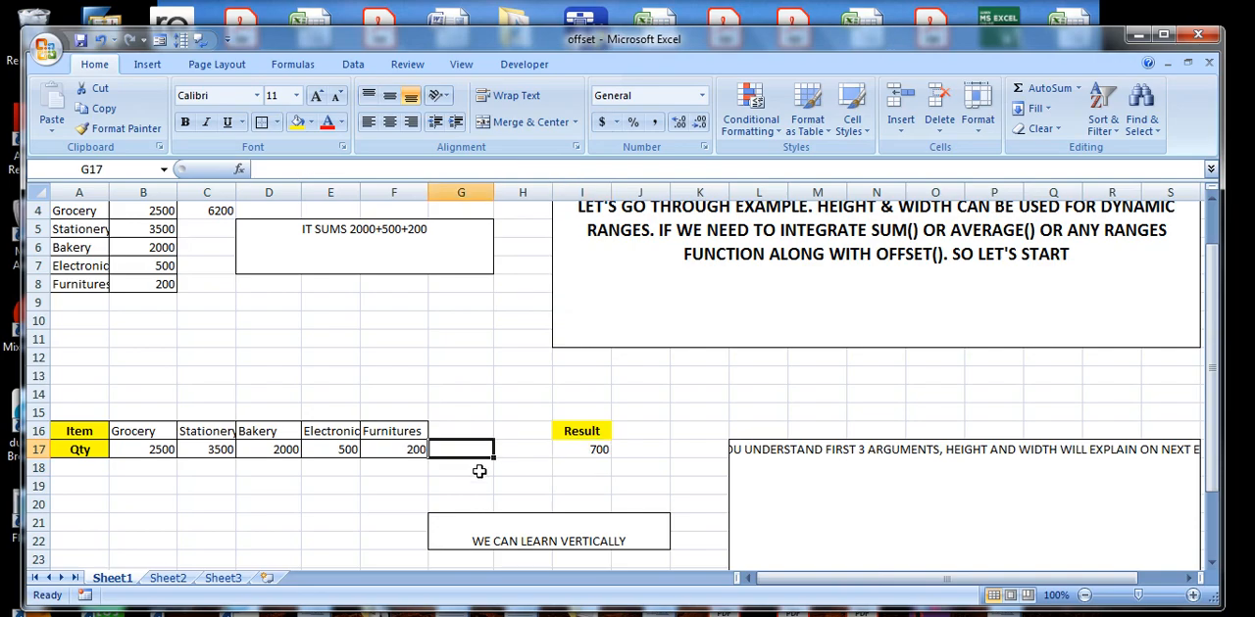
text(300)
key(Return)
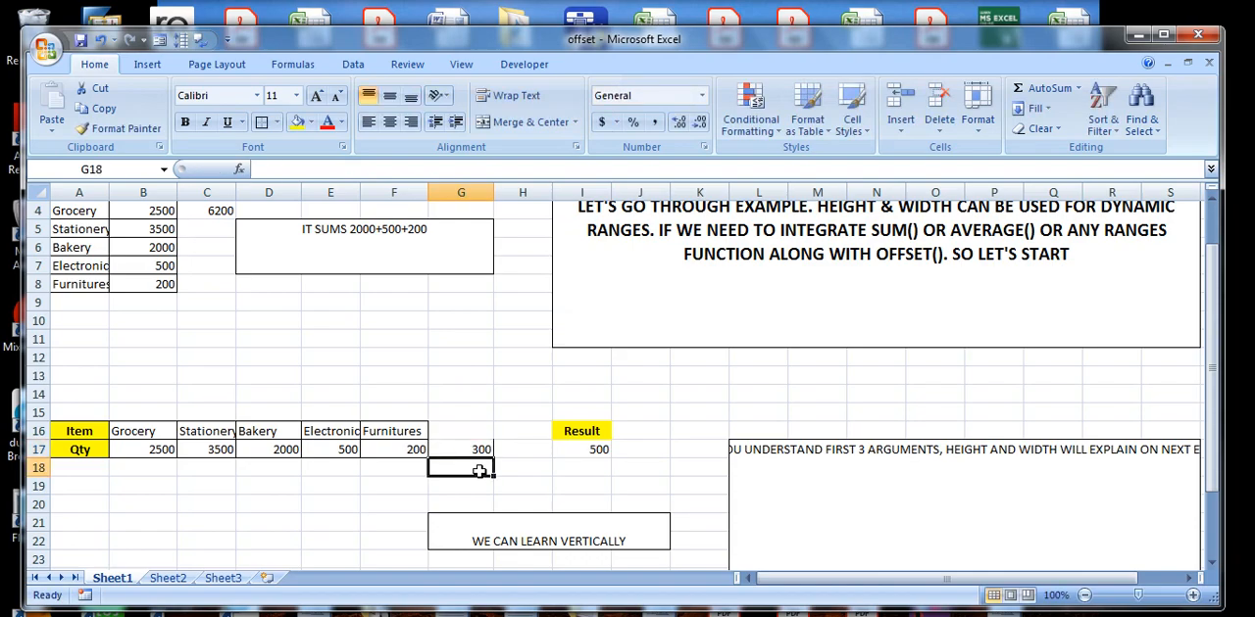
Check the recalculated I17 result and its OFFSET formula against the row 17 quantities.
click(598, 451)
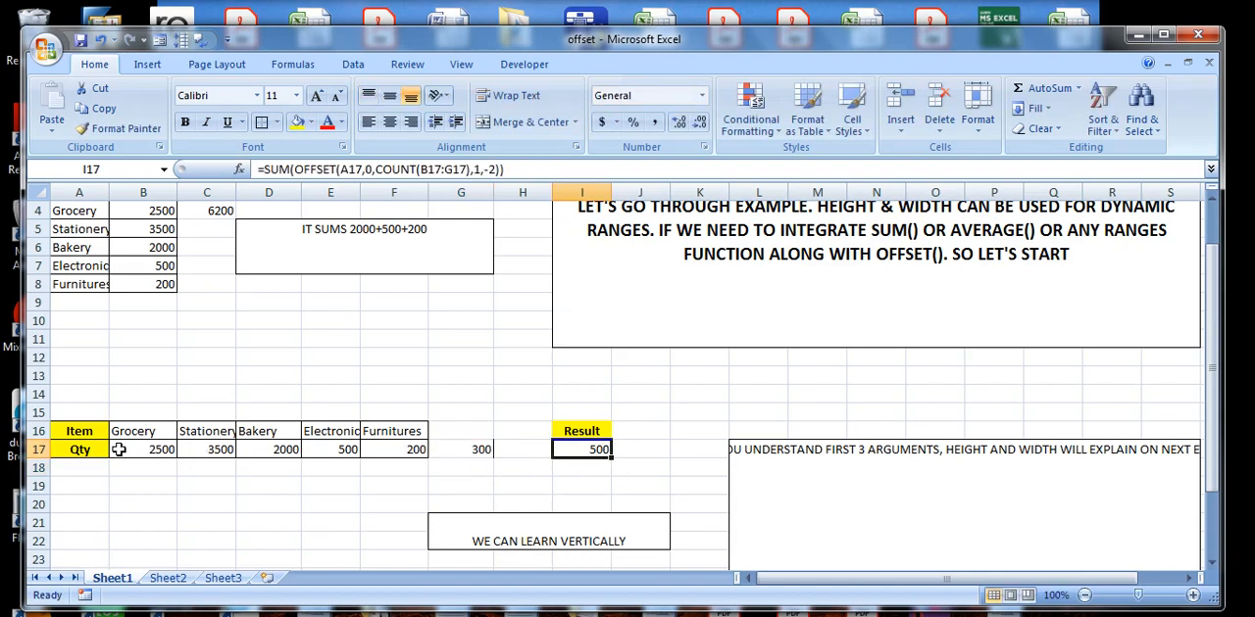
click(515, 524)
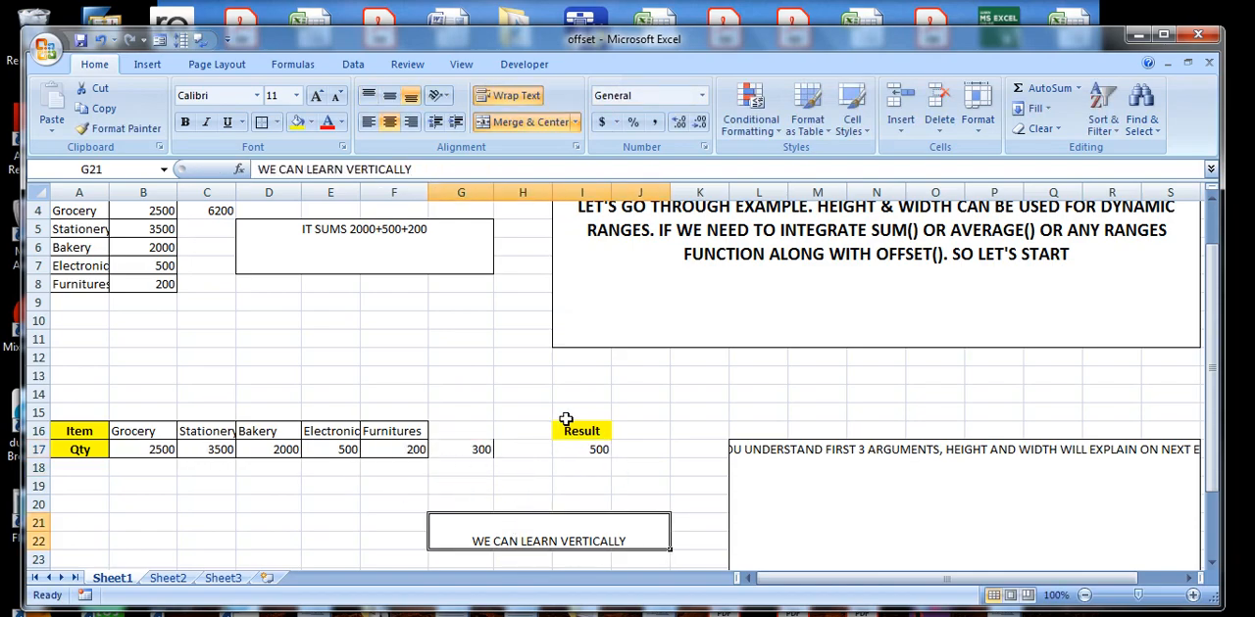
click(580, 450)
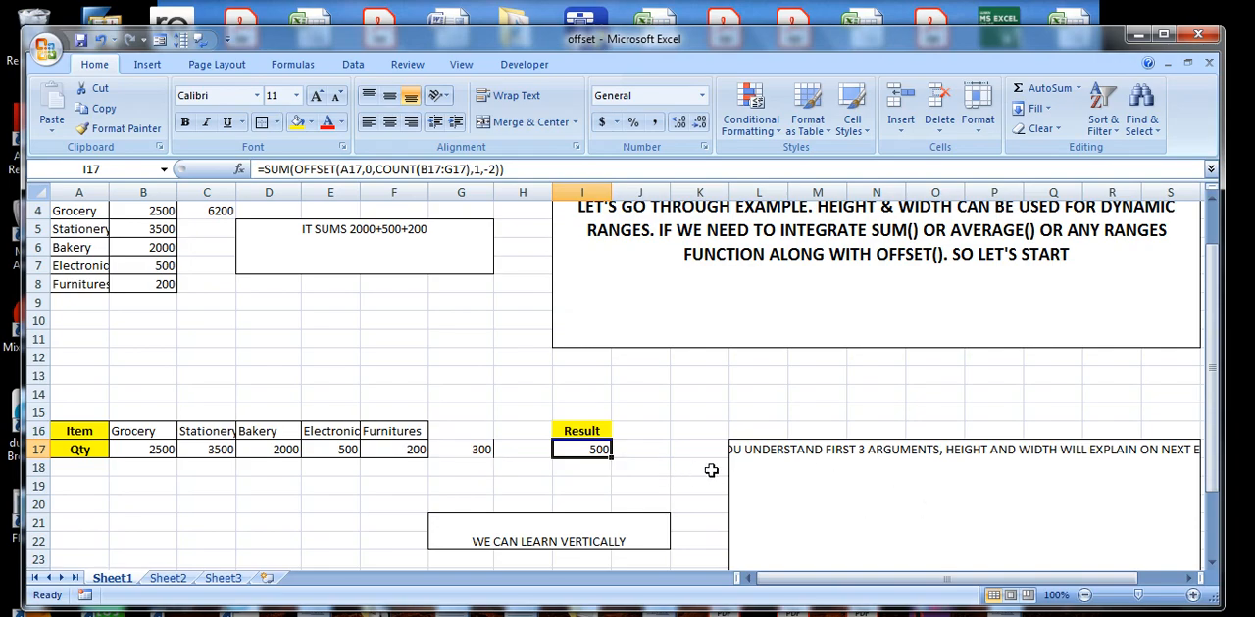
Replace the L17 note with "HERE ONLY CHANGES WIDTH & COLS BECAUSE ITS VERTICALLY" and commit it.
click(968, 470)
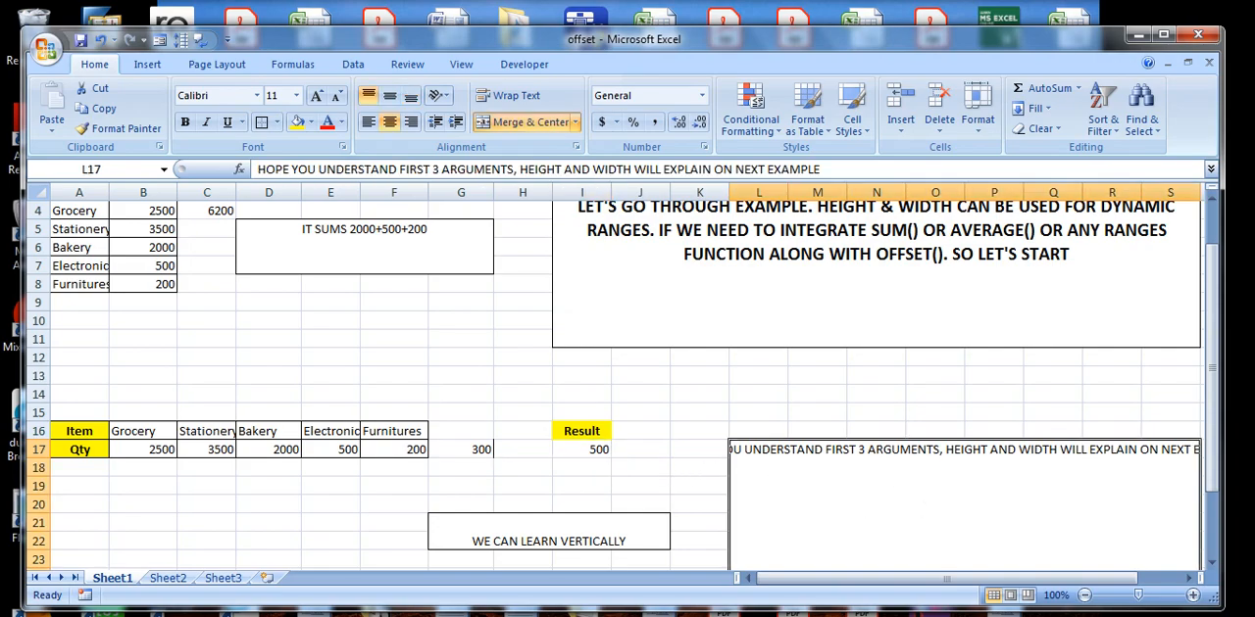
text(HERE O)
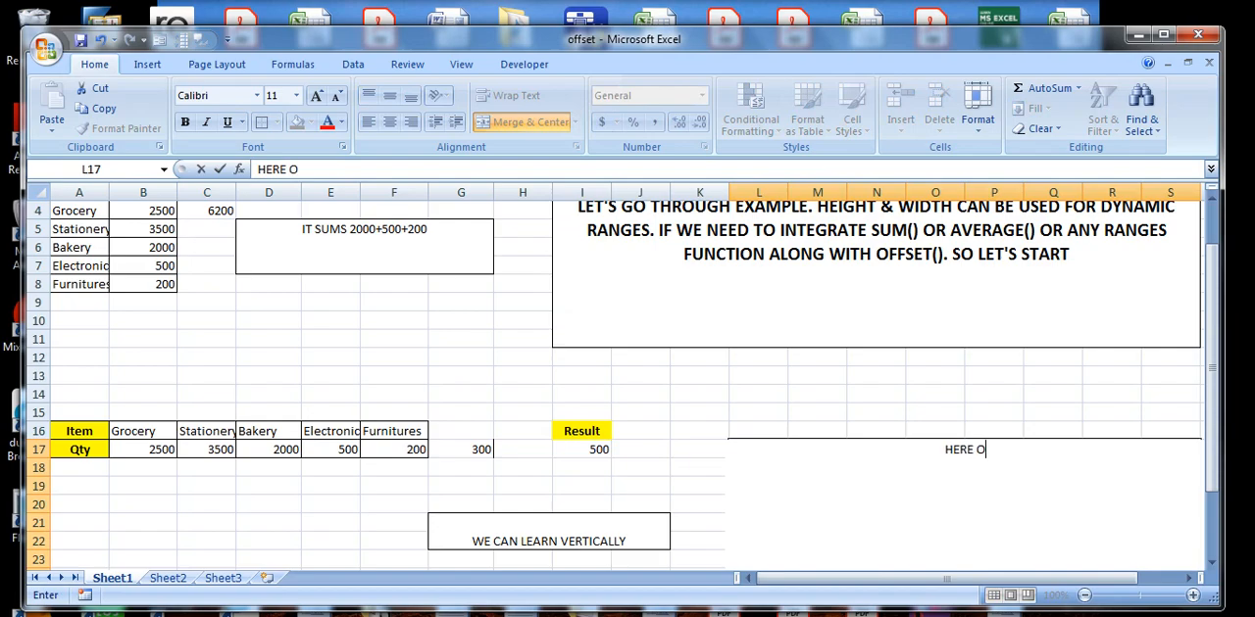
text(NLY CHANG)
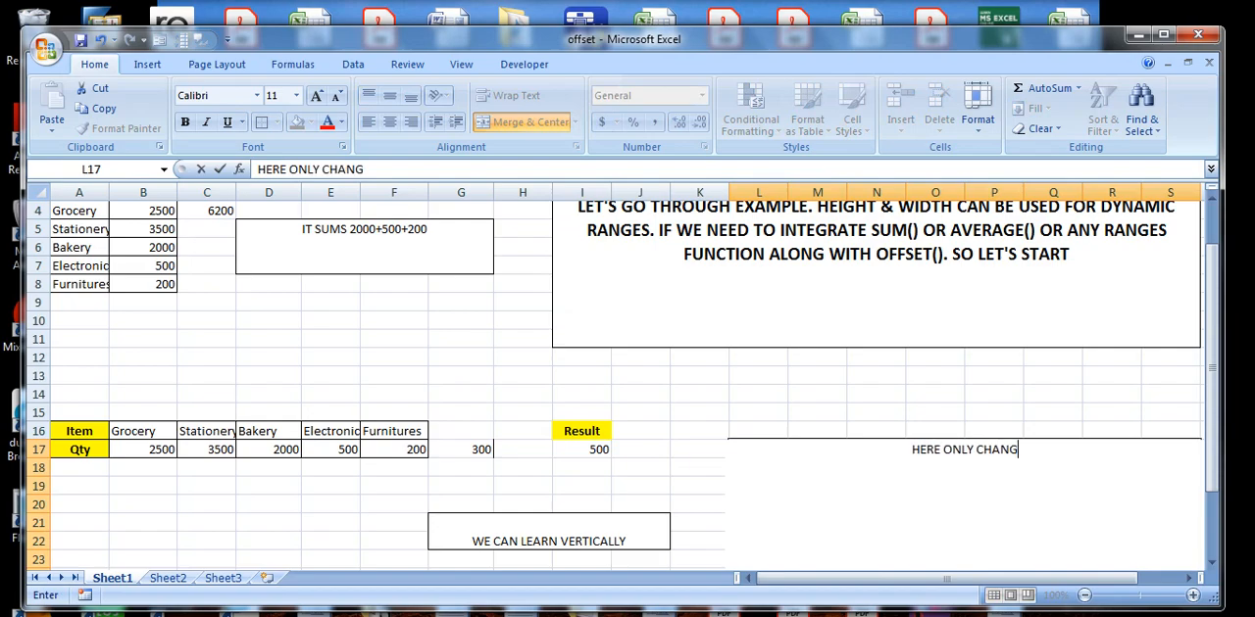
text(ES WIDTH)
key(BackSpace)
key(BackSpace)
text(DTH)
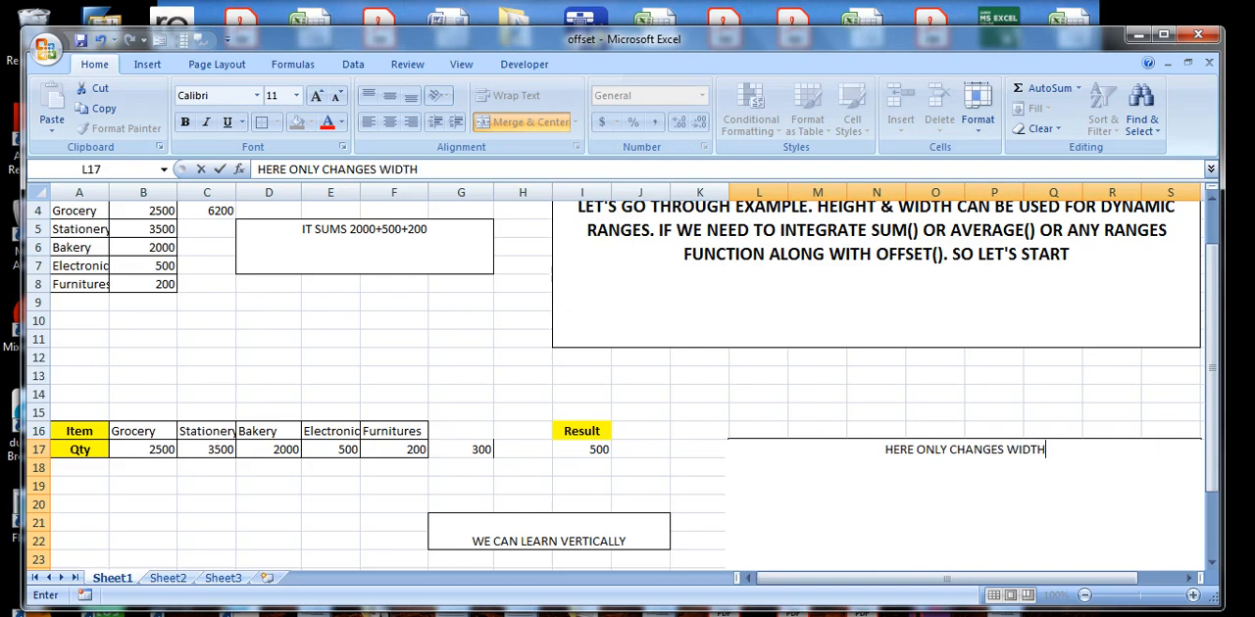
text( &)
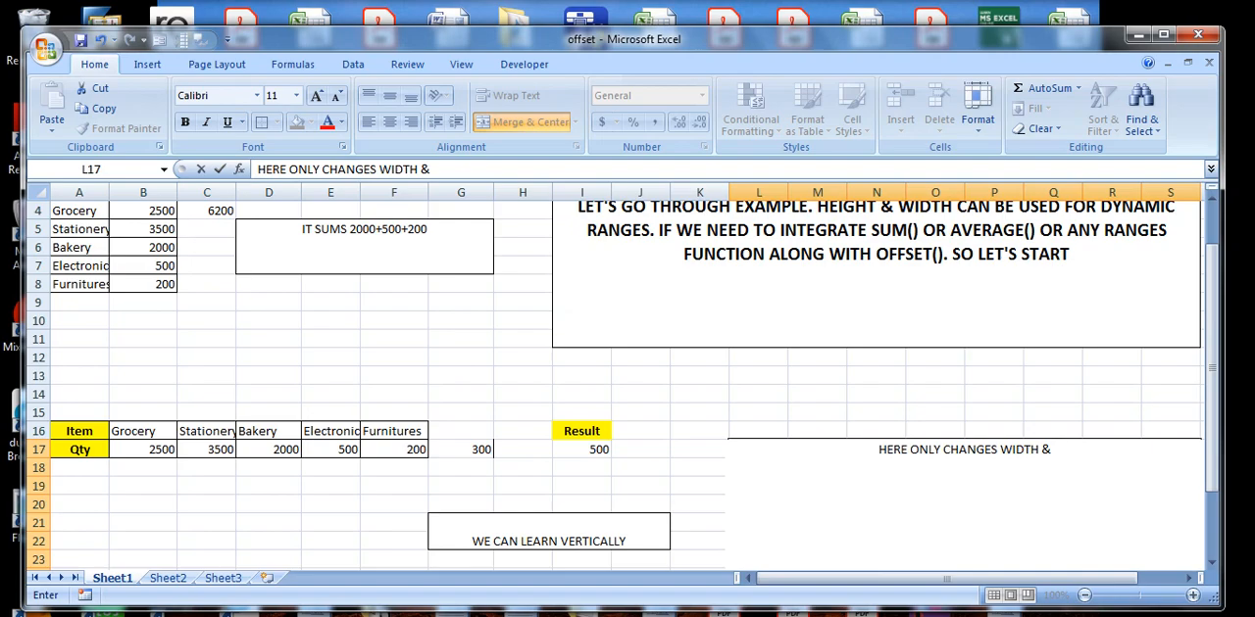
text( COLS)
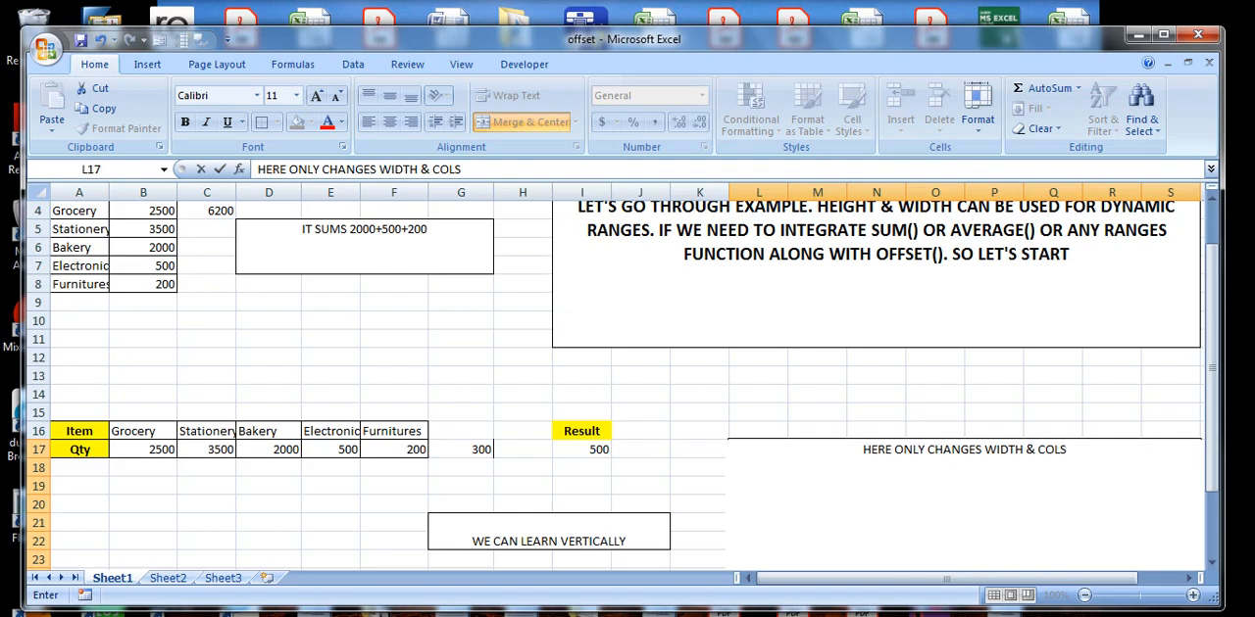
text( BECAUSE)
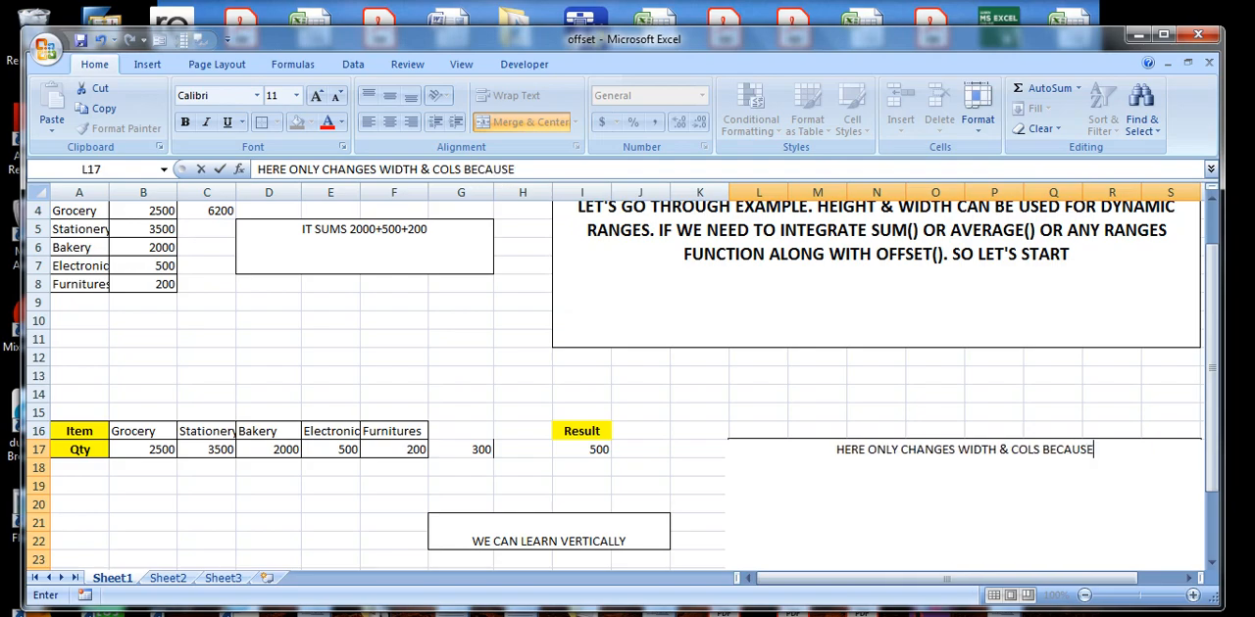
text( ITS VER)
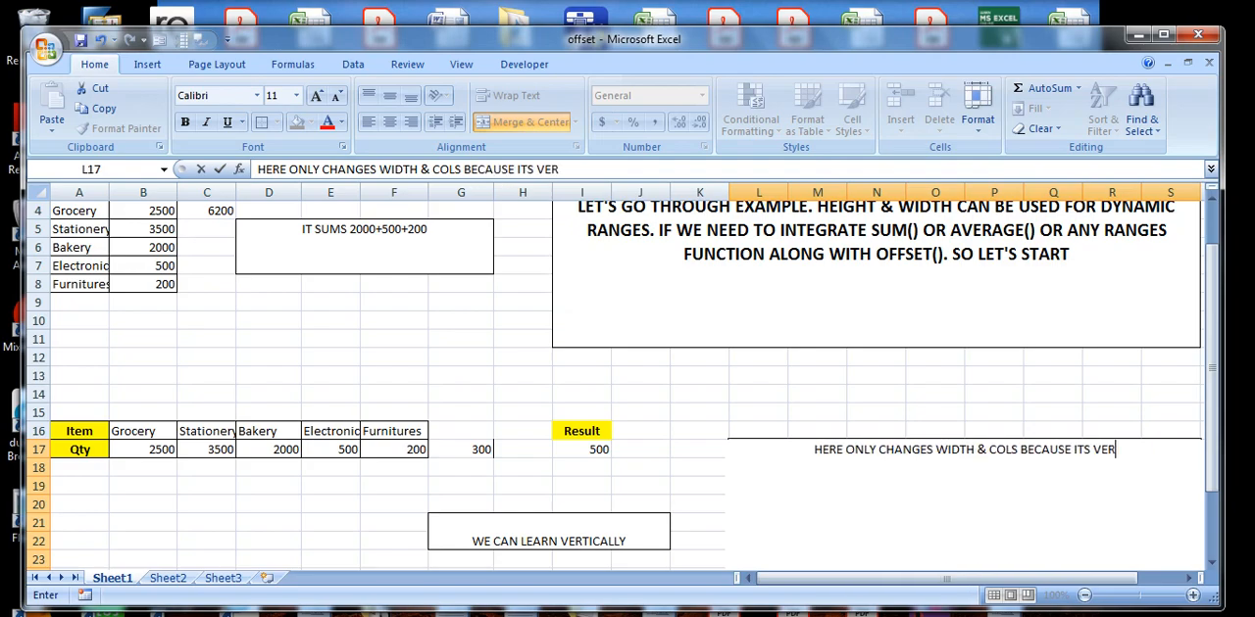
text(TICALLY)
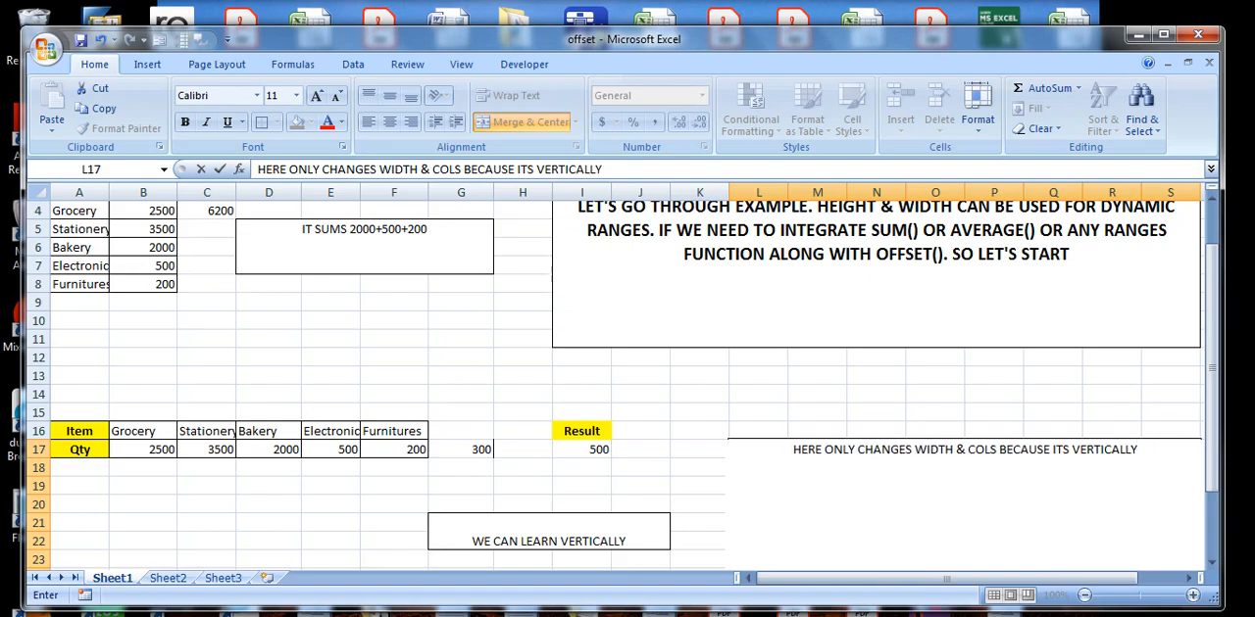
key(Return)
Inspect the I17 formula once more together with the added quantity in G17.
scroll(1186, 531, up, 3)
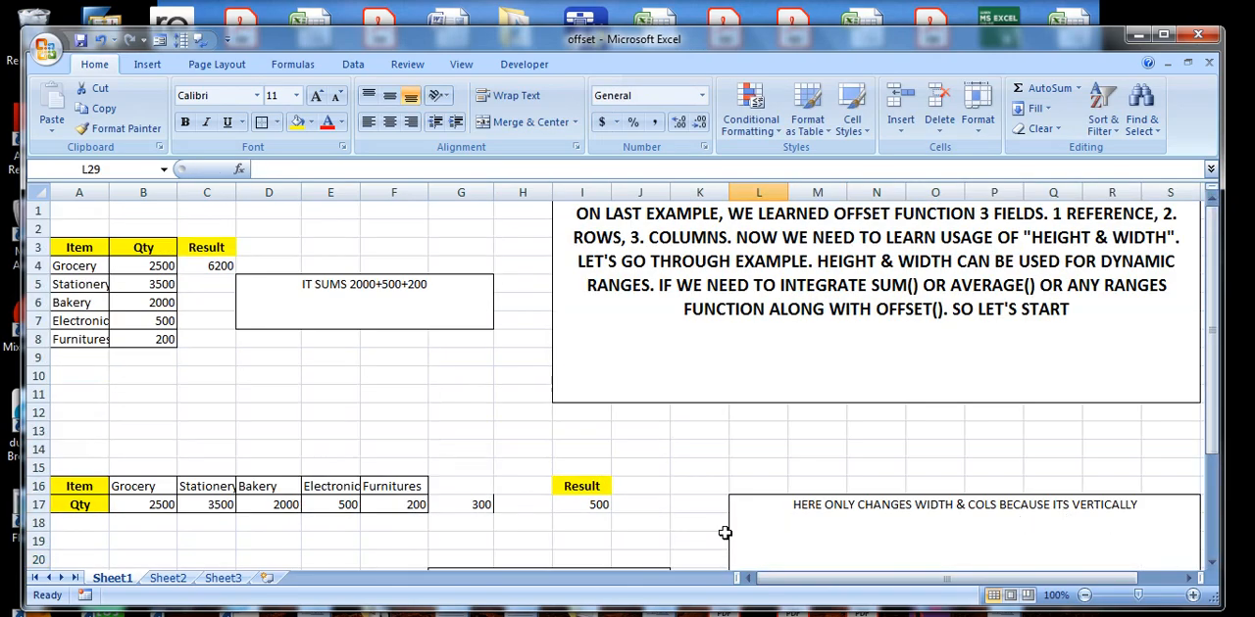
click(581, 503)
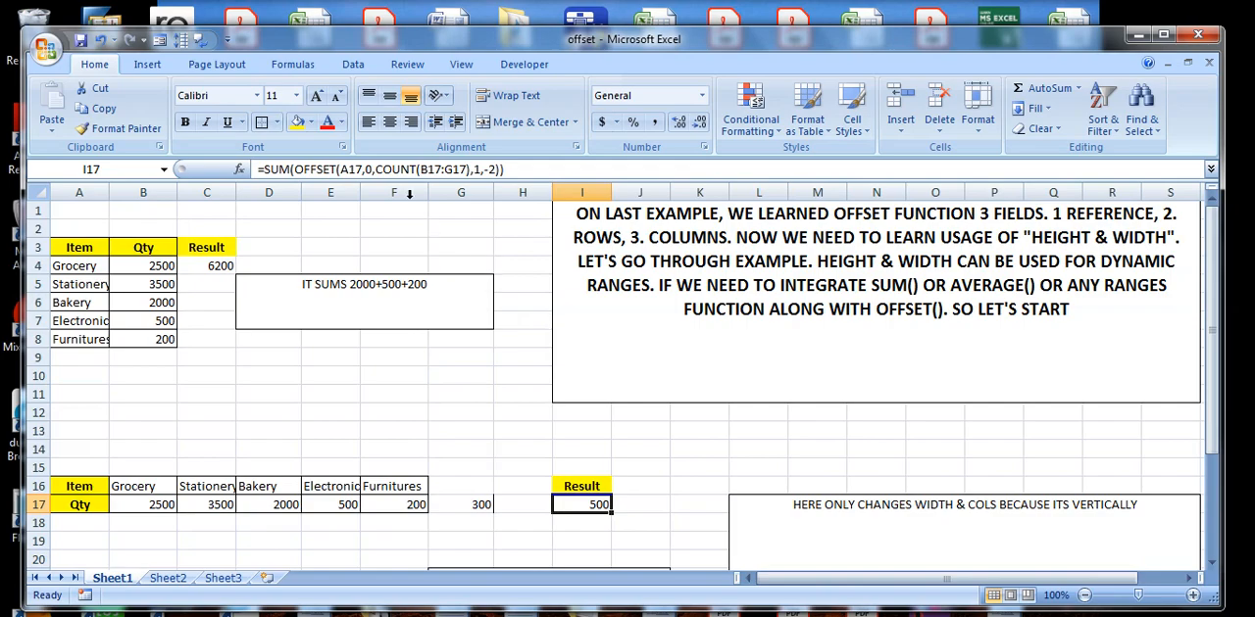
click(468, 504)
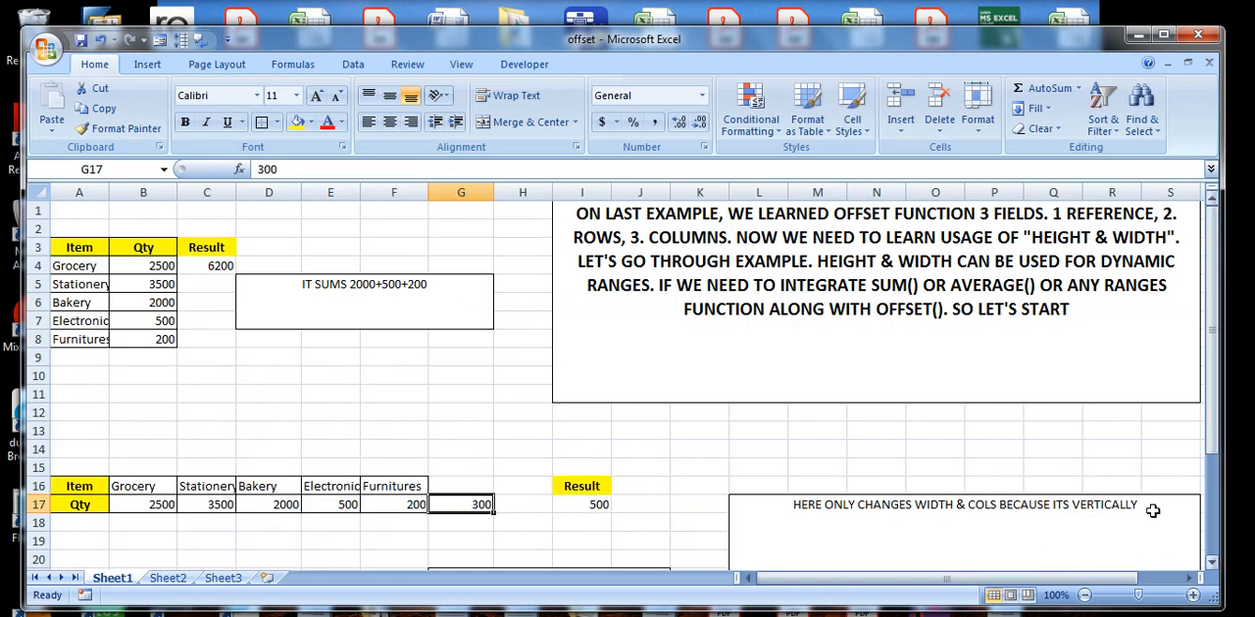
Replace the L17 note with "HOPE YOU UNDERSTAND, ANY DOUBT PLEASE COMMENT, THANKS FOR YOUR TIME".
double_click(1143, 509)
drag(1143, 509, 731, 506)
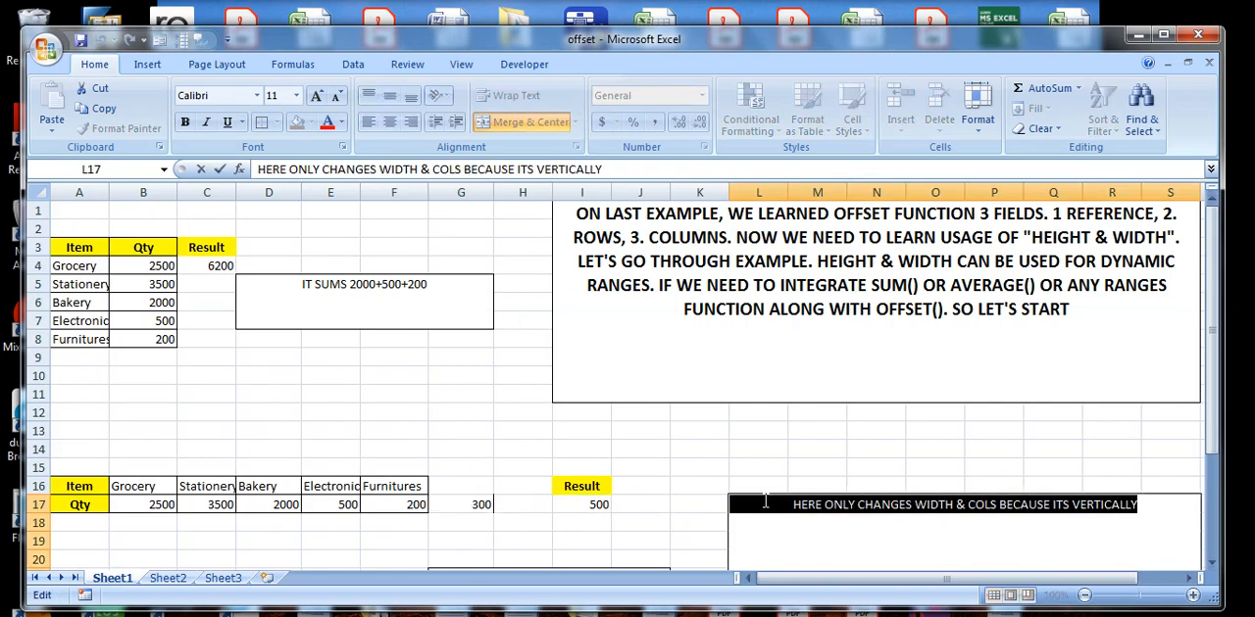
text(HER)
key(BackSpace)
key(BackSpace)
text(OPE YOU UNDERSTANDS)
key(BackSpace)
text(, A)
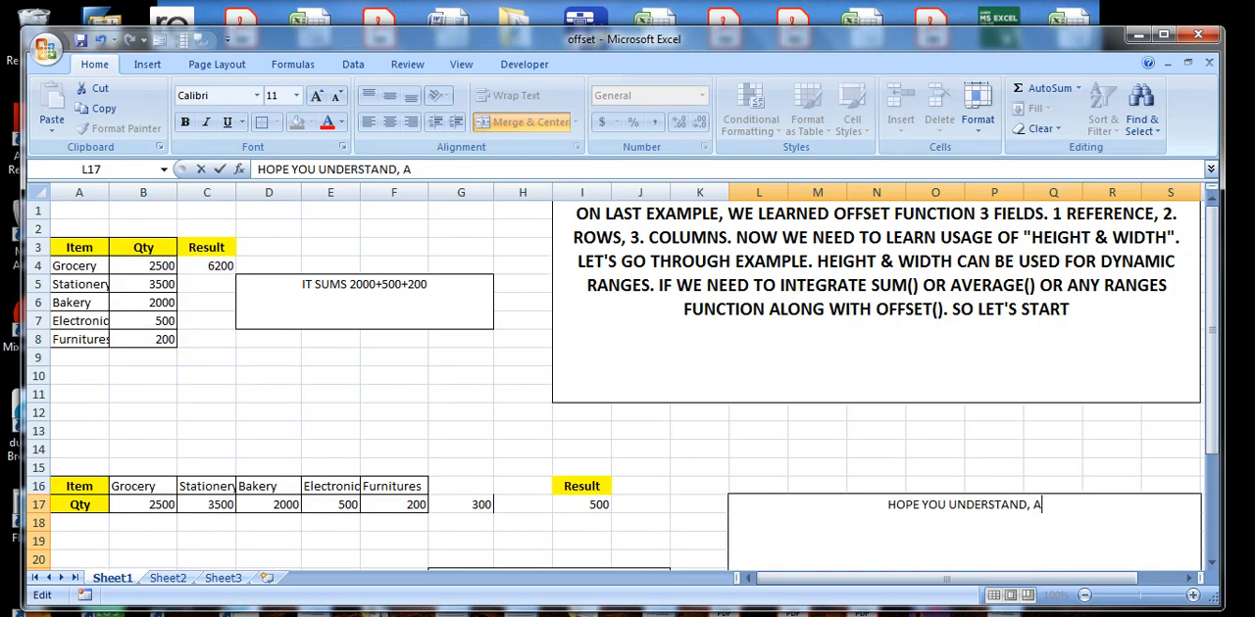
text(NY DOUB)
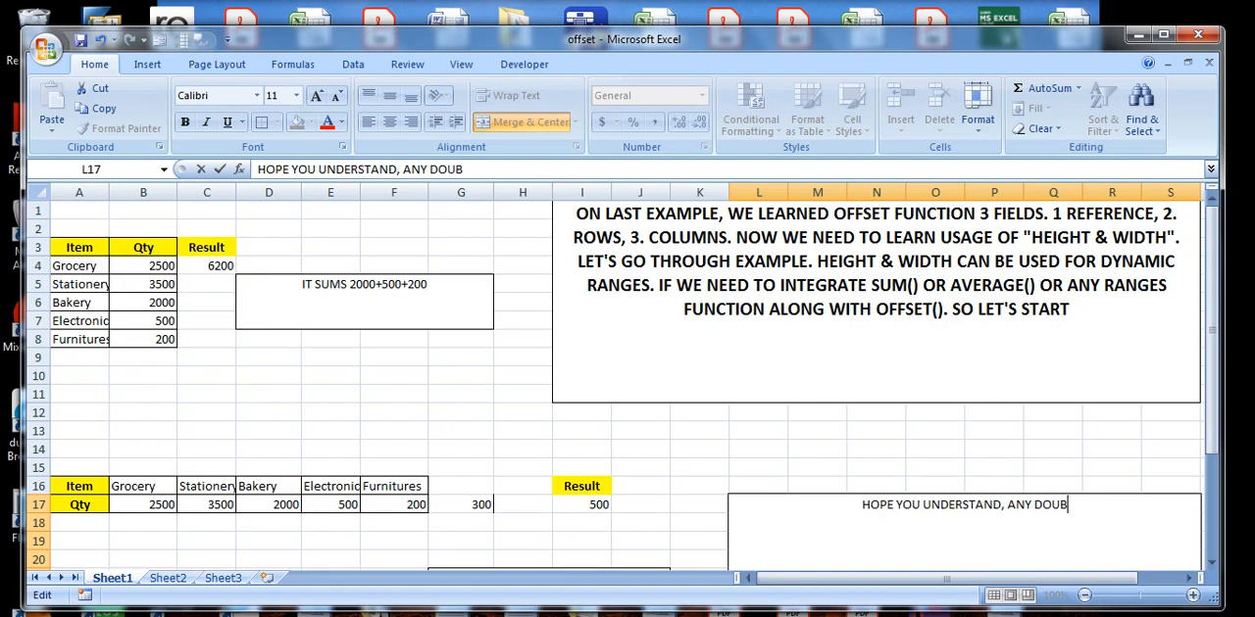
text(T PLEASE COMMENT)
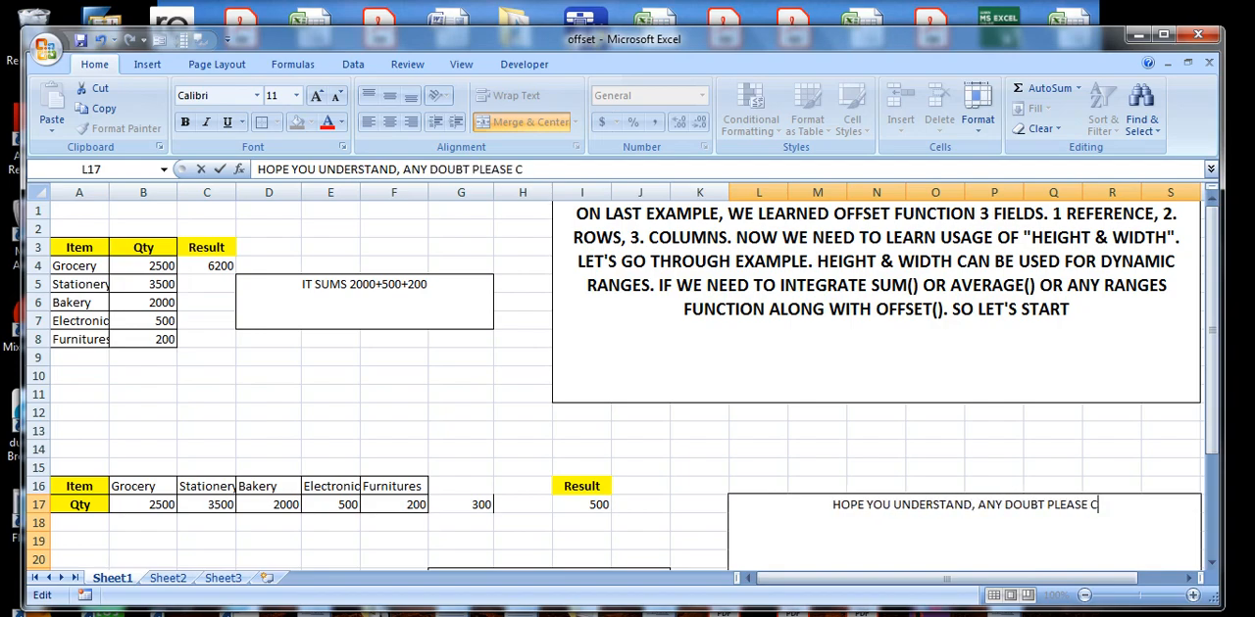
text(, )
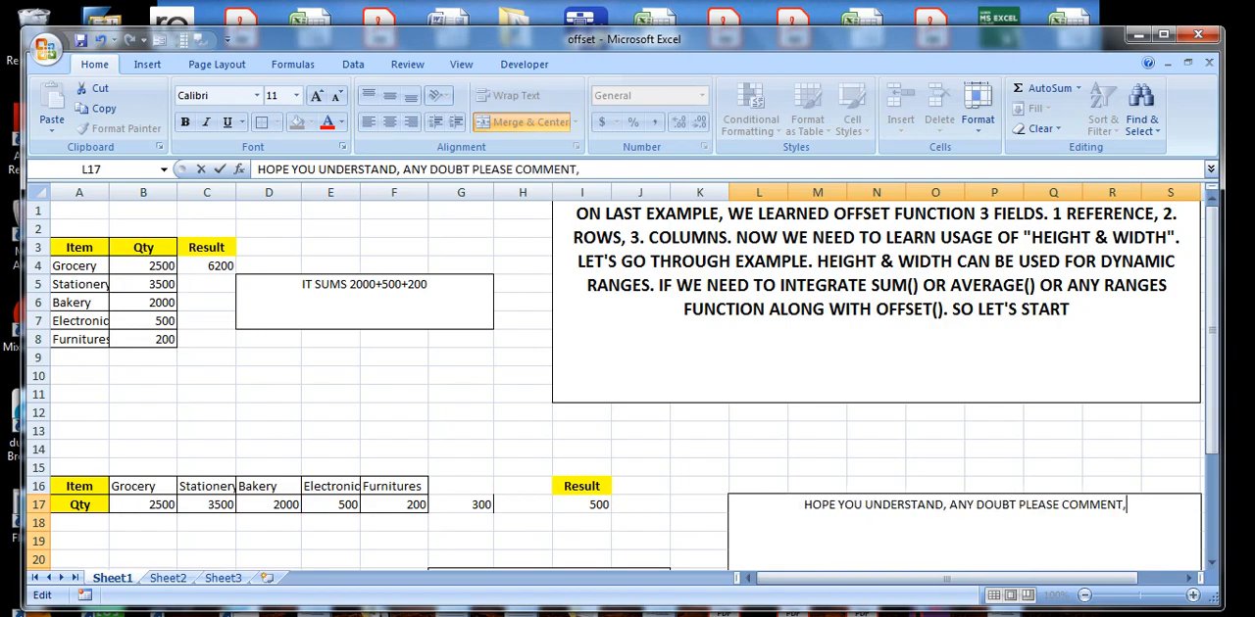
text(T)
text(HA)
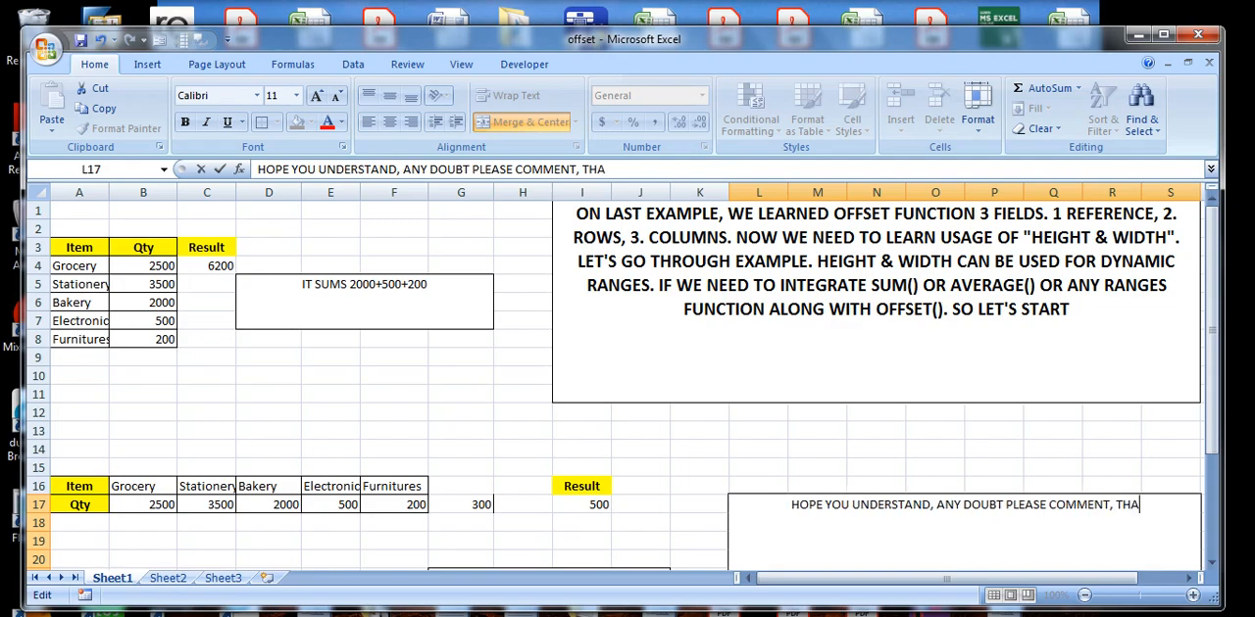
text(NKS FOR YOUR TIME)
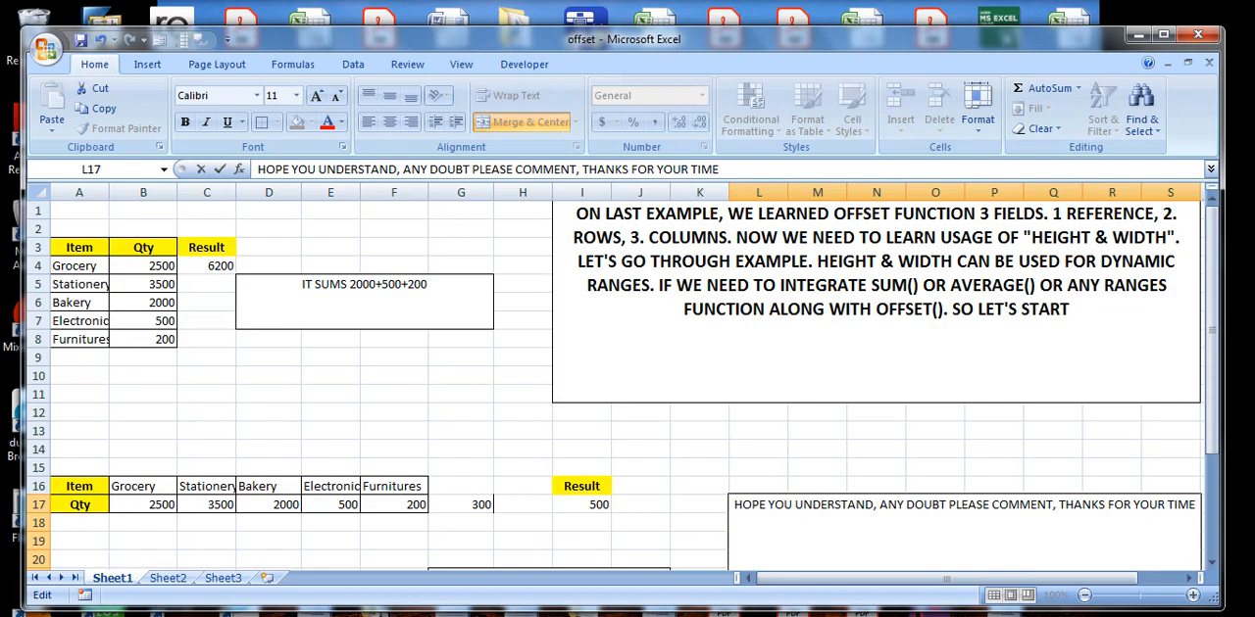
text( . PL)
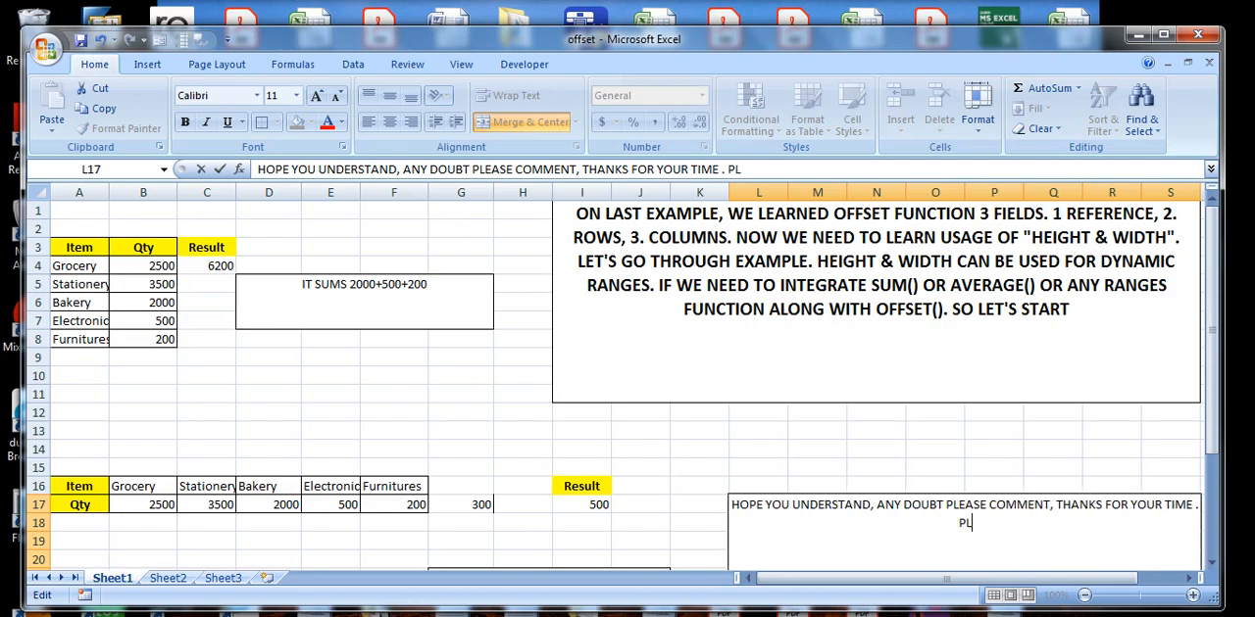
text(EASE S)
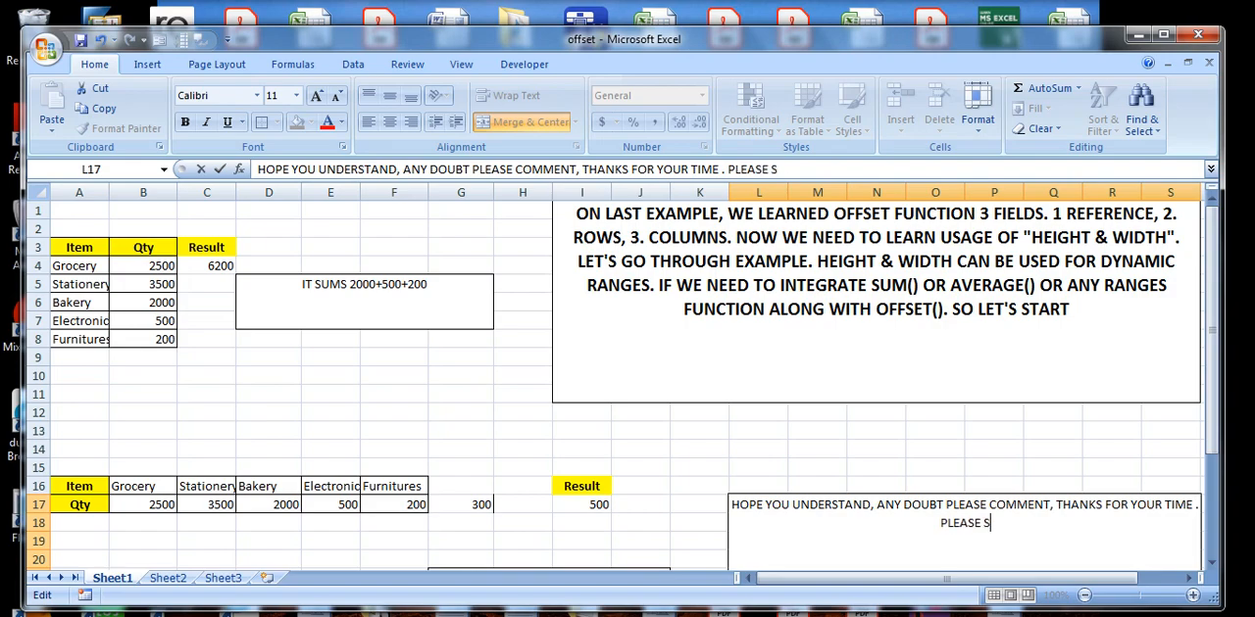
text(UBSCRIBE)
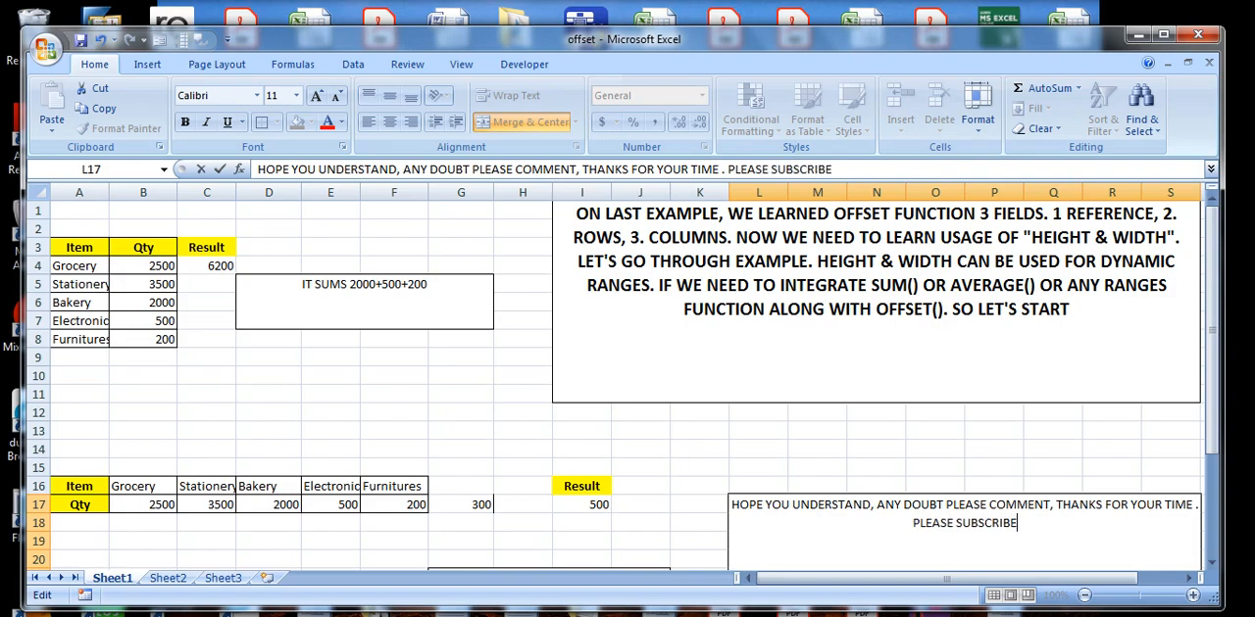
text( IF YOU)
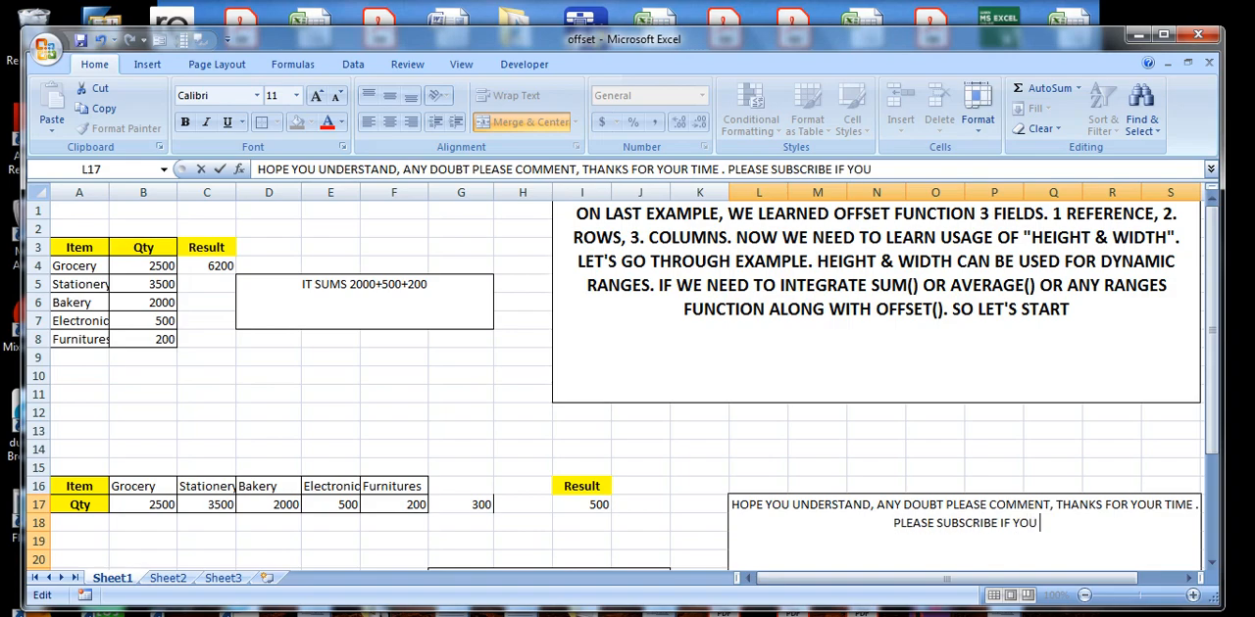
text( WANT MO)
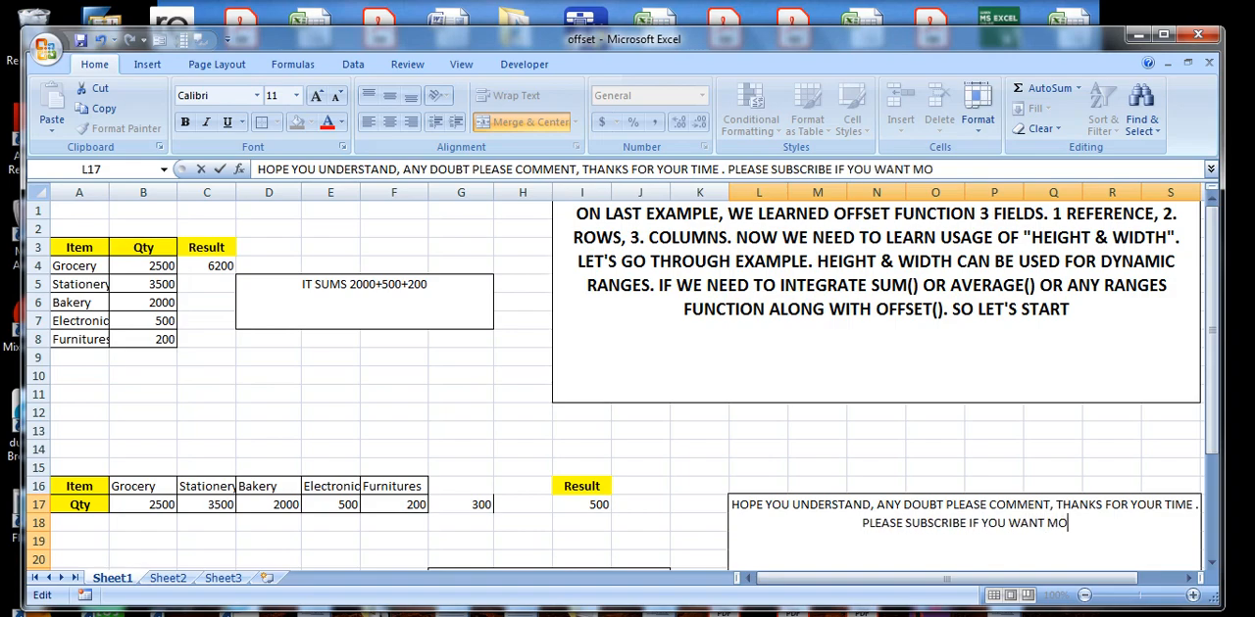
text(RE VIDES)
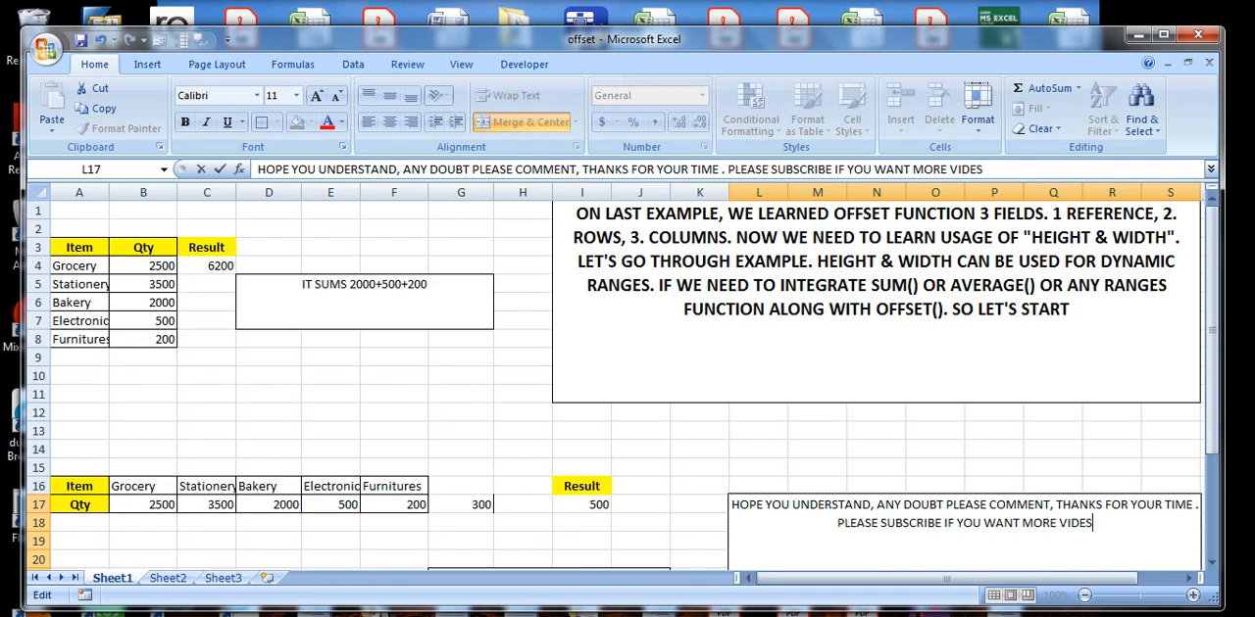
Append " . PLEASE SUBSCRIBE IF YOU WANT MORE VIDEOS BY NOTIFICATION" to the closing message in L17.
key(BackSpace)
text(OS BY )
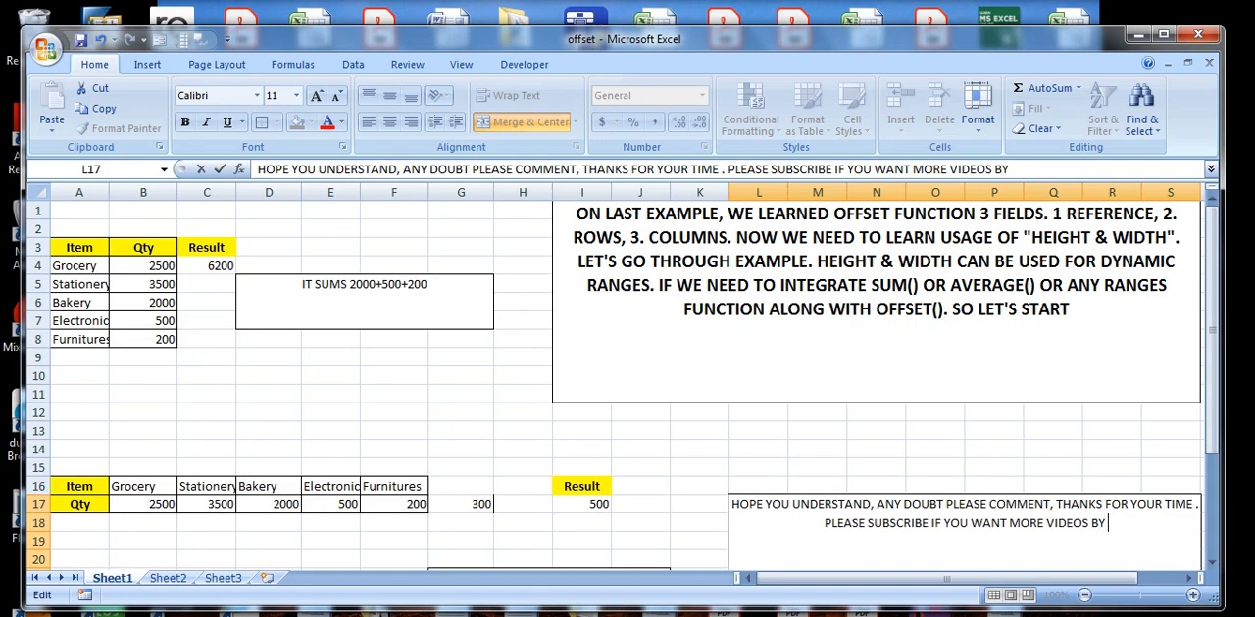
text(NOTIFICATION)
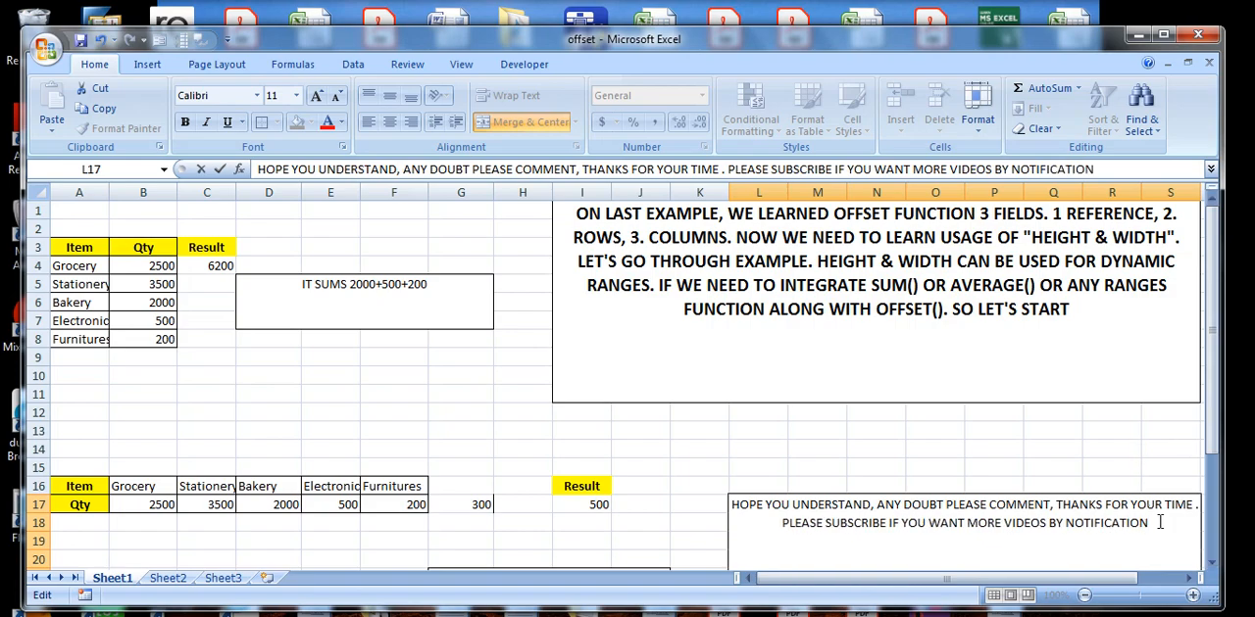
Set the font size of the entire closing message in L17 to 15.
drag(1172, 523, 713, 496)
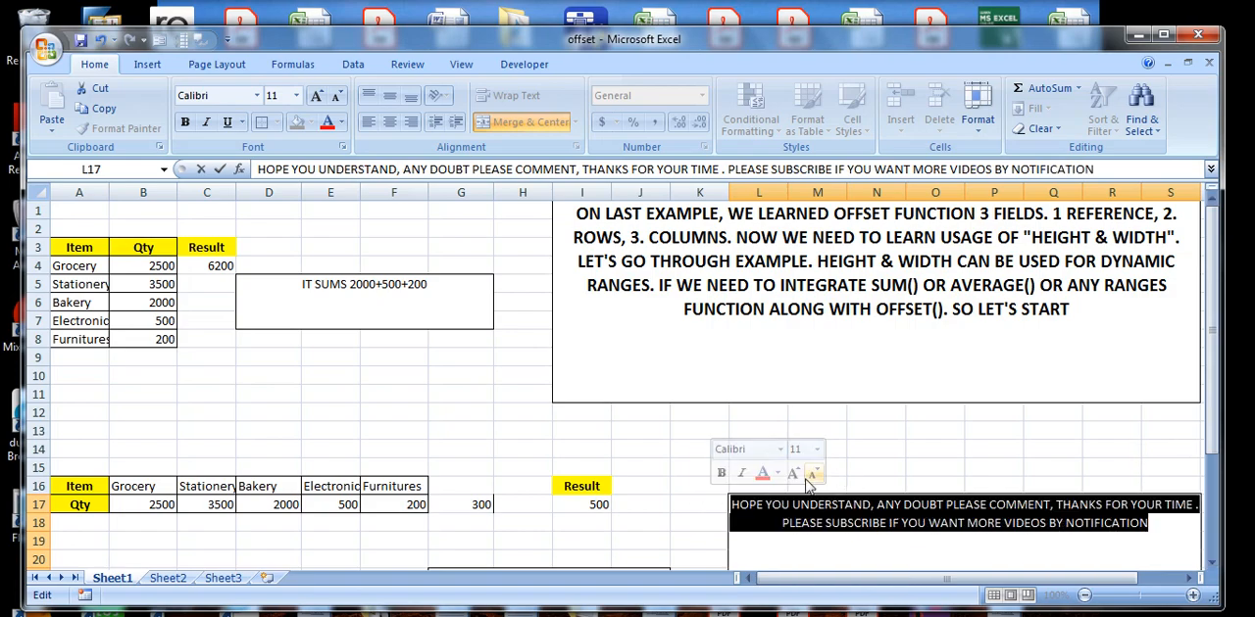
click(273, 95)
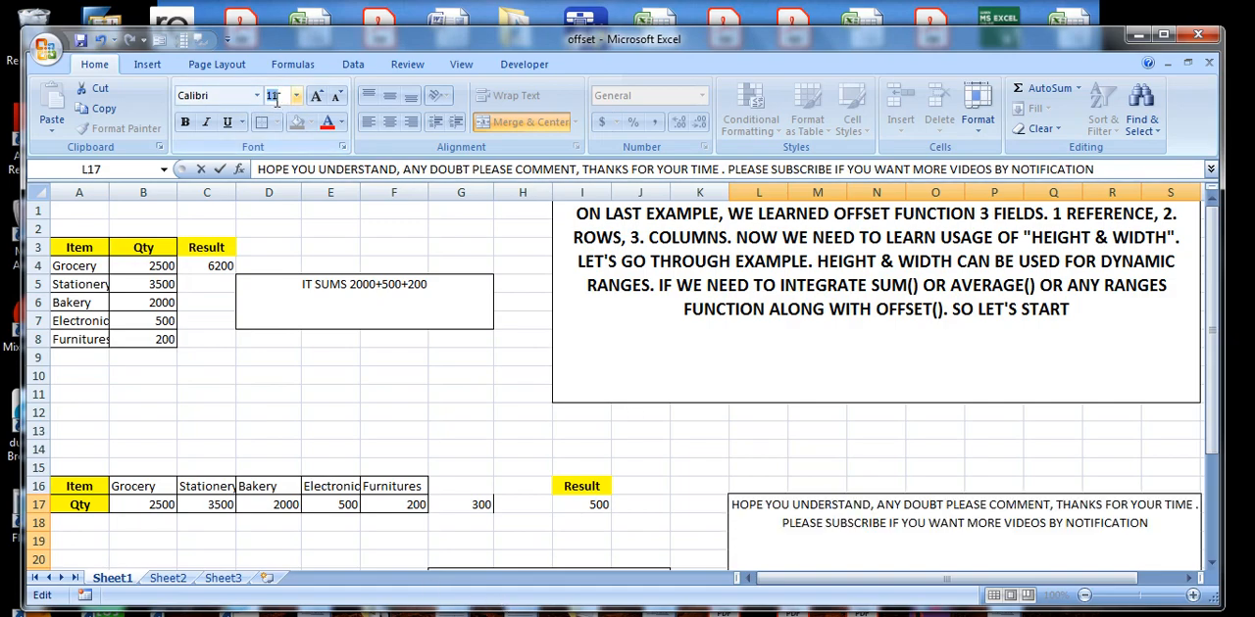
text(15)
key(Return)
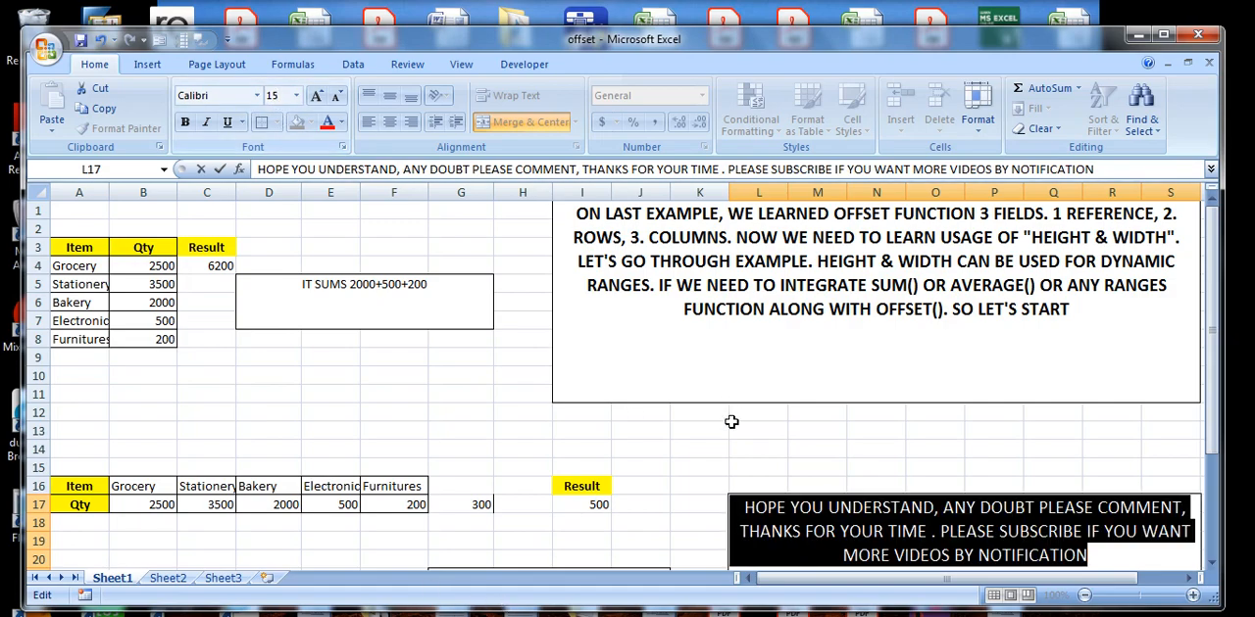